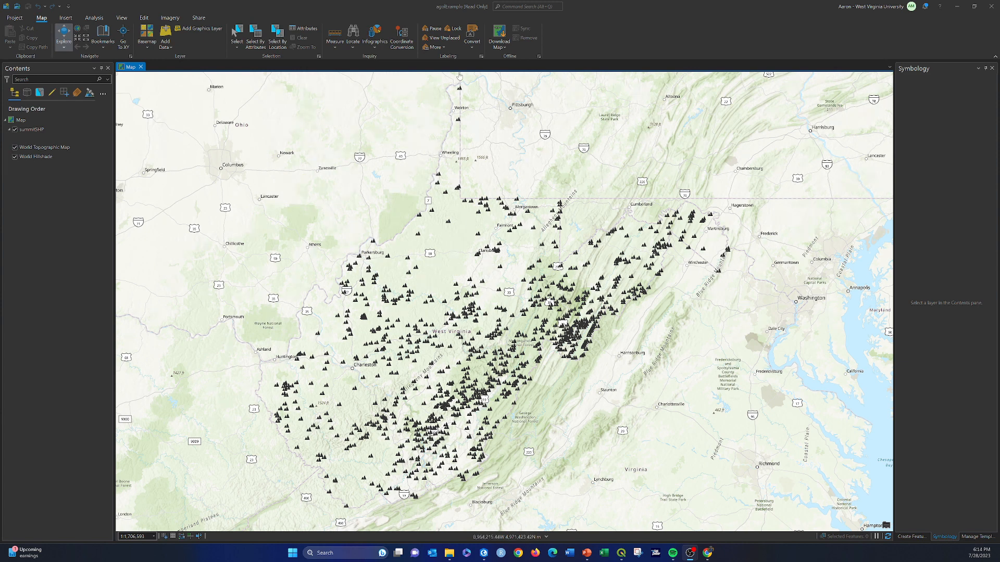
Step: Open the pop-up of a summit point in the northern panhandle, read through its attributes and close it
{"action": "left_click", "coordinate": [459, 120]}
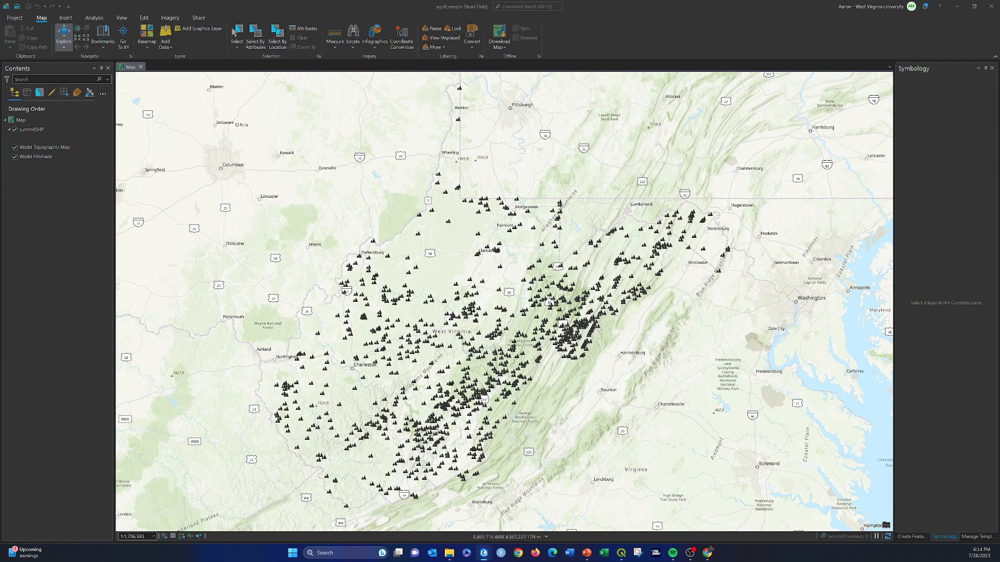
{"action": "left_click_drag", "start_coordinate": [441, 148], "coordinate": [314, 101]}
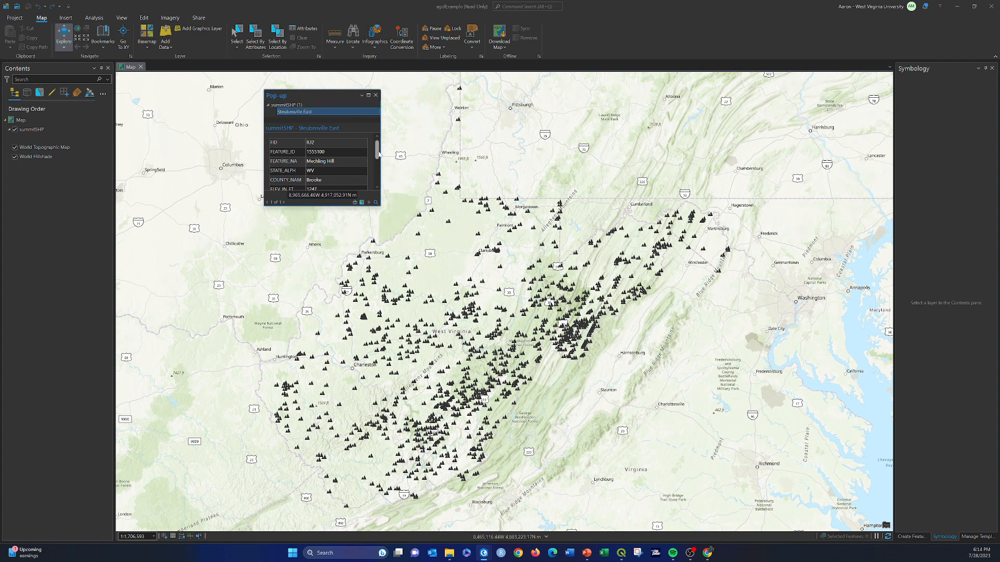
{"action": "left_click_drag", "start_coordinate": [377, 154], "coordinate": [379, 126]}
{"action": "left_click_drag", "start_coordinate": [378, 149], "coordinate": [378, 125]}
{"action": "scroll", "coordinate": [368, 151], "scroll_direction": "down", "scroll_amount": 2}
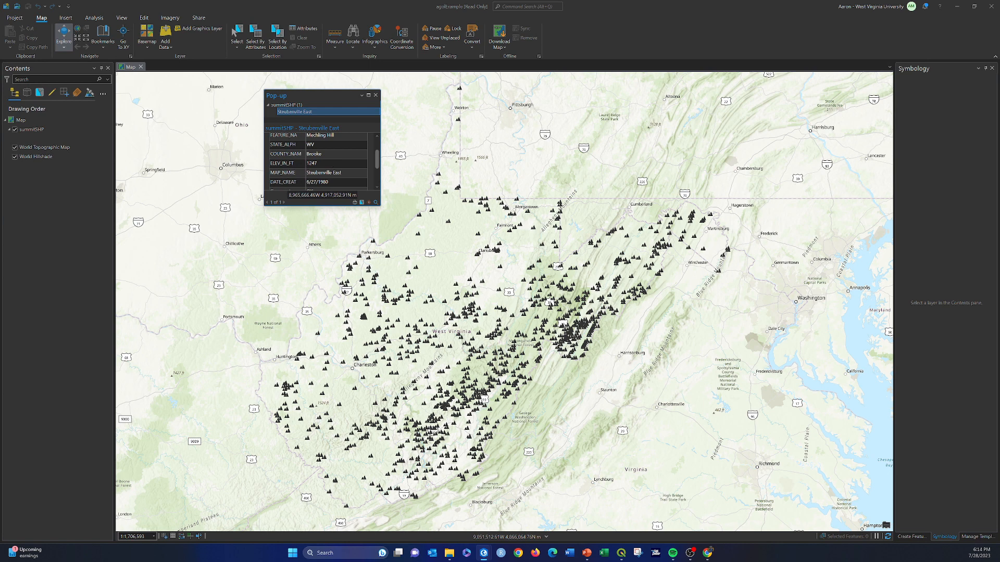
{"action": "scroll", "coordinate": [357, 165], "scroll_direction": "up", "scroll_amount": 2}
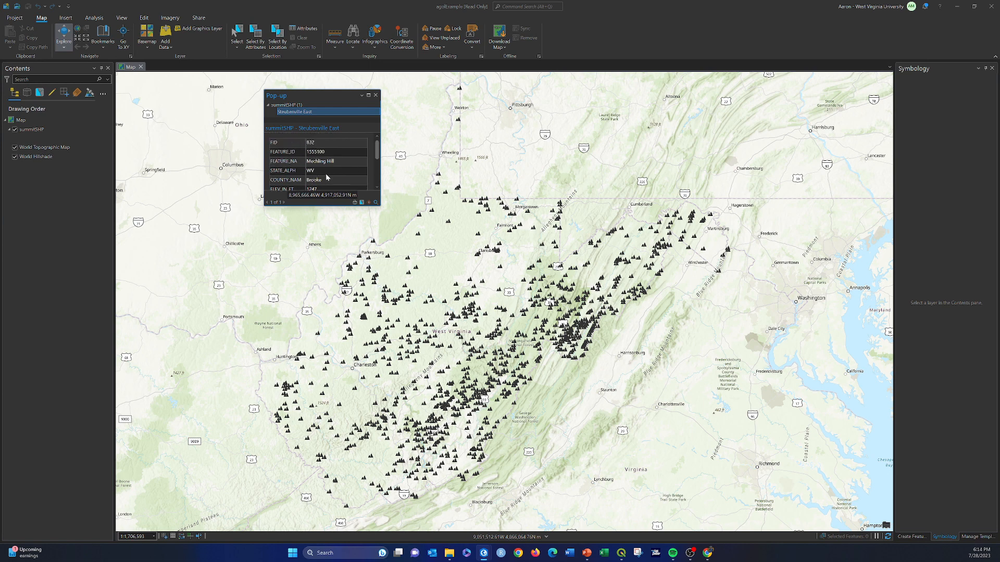
{"action": "left_click", "coordinate": [376, 94]}
Step: Disable pop-ups for the summitSHP layer
{"action": "left_click", "coordinate": [28, 148]}
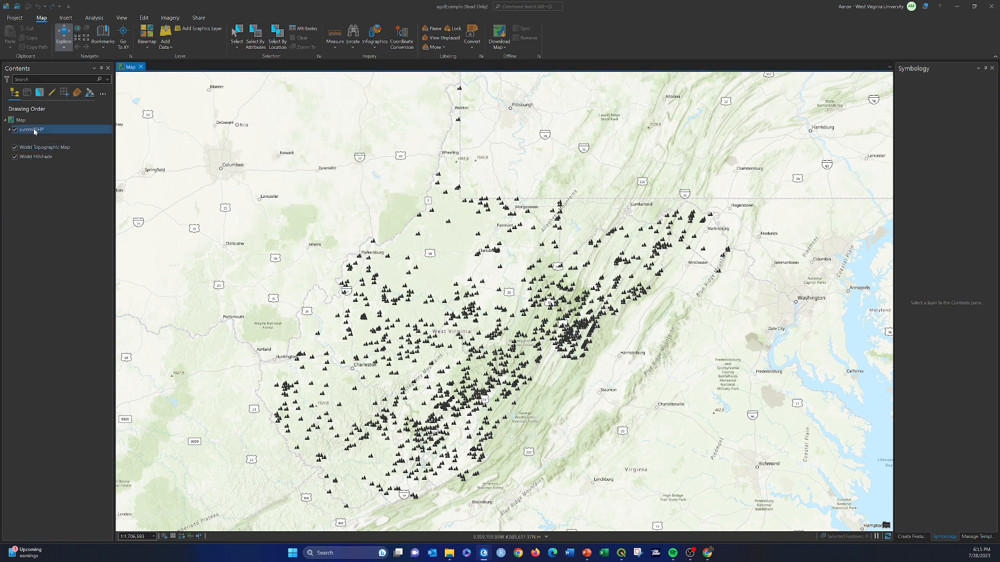
{"action": "right_click", "coordinate": [32, 129]}
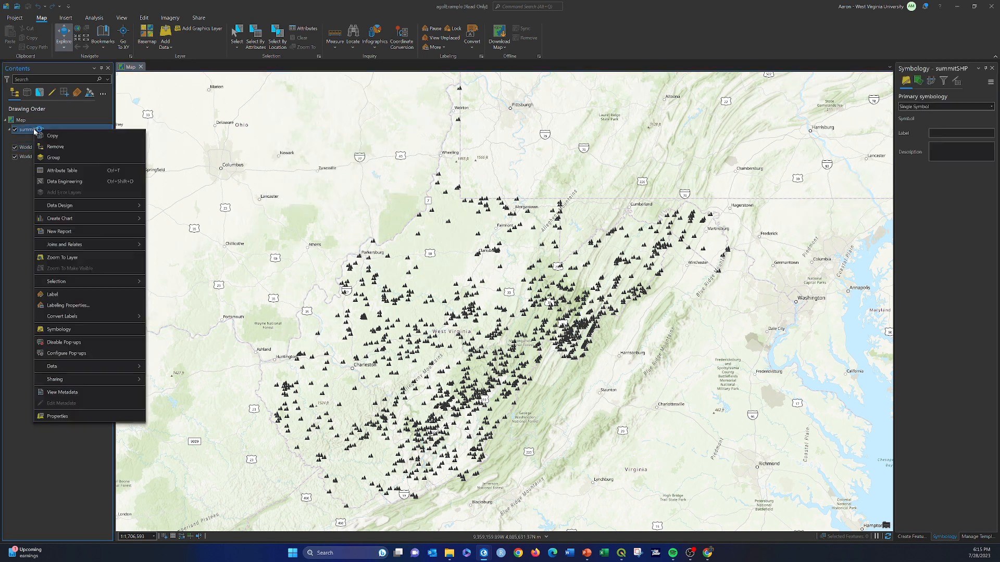
{"action": "left_click", "coordinate": [84, 344]}
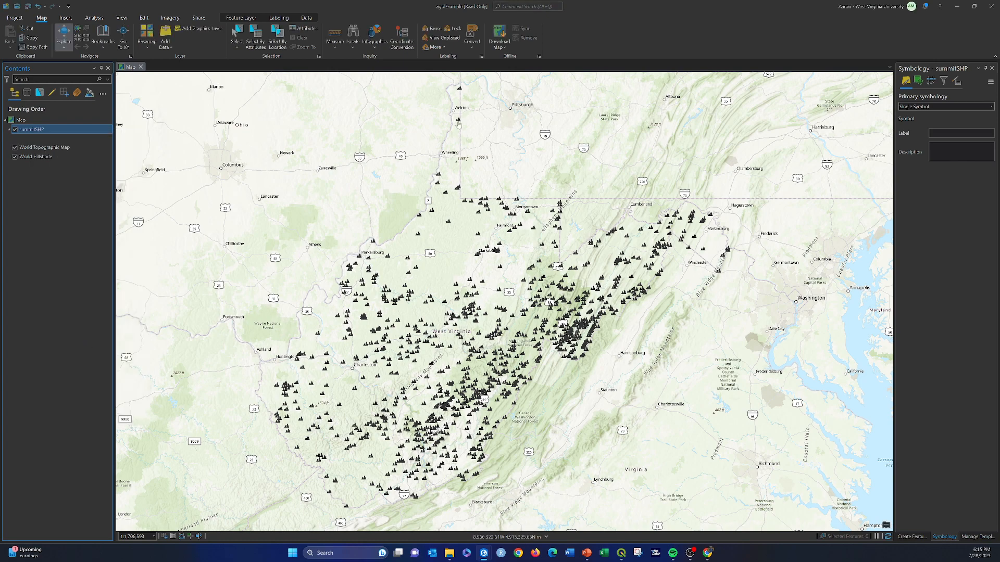
{"action": "scroll", "coordinate": [573, 311], "scroll_direction": "up", "scroll_amount": 1}
{"action": "scroll", "coordinate": [567, 311], "scroll_direction": "up", "scroll_amount": 10}
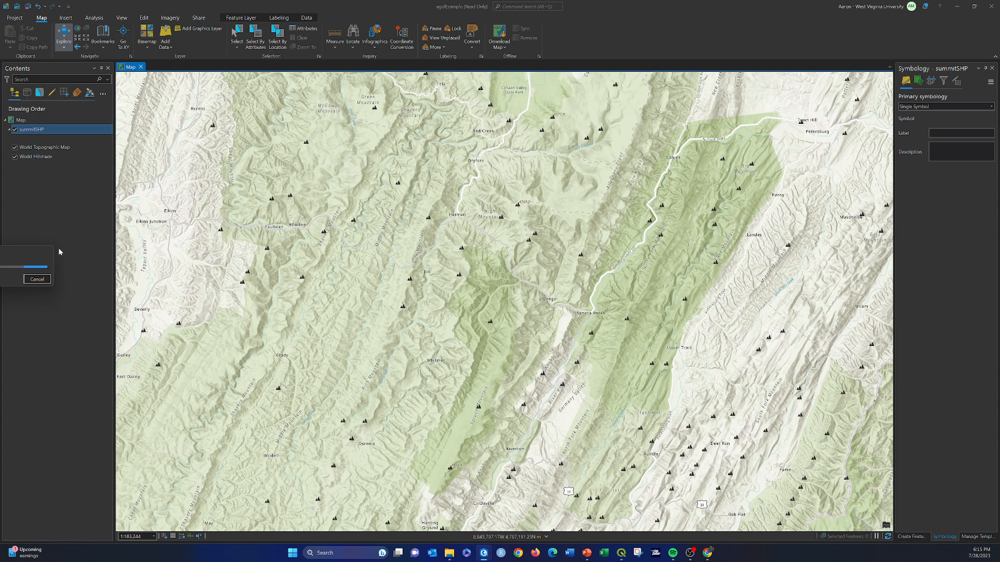
{"action": "left_click", "coordinate": [38, 279]}
Step: Re-enable pop-ups for the summitSHP layer and check them on a summit point in the map
{"action": "right_click", "coordinate": [25, 132]}
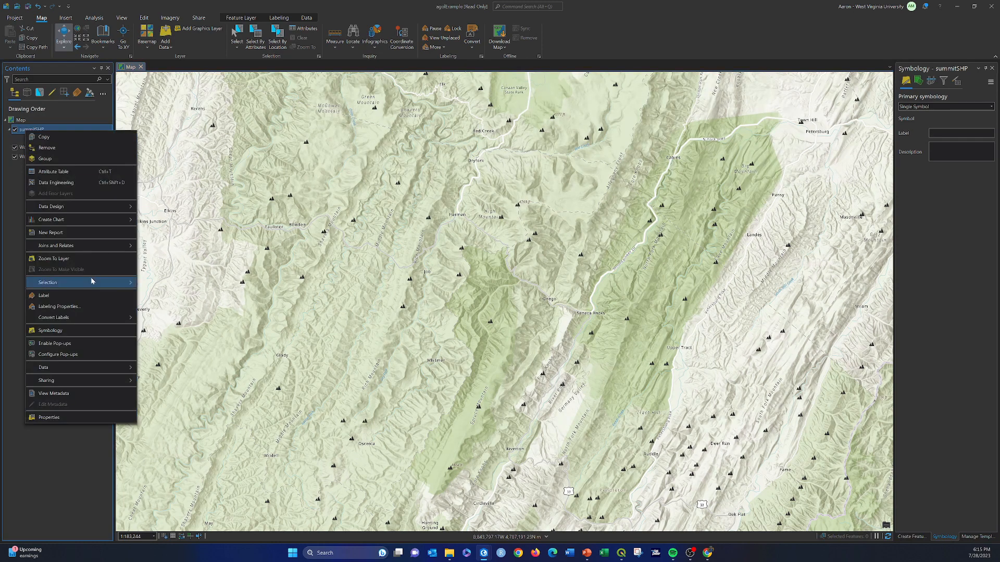
{"action": "left_click", "coordinate": [70, 346]}
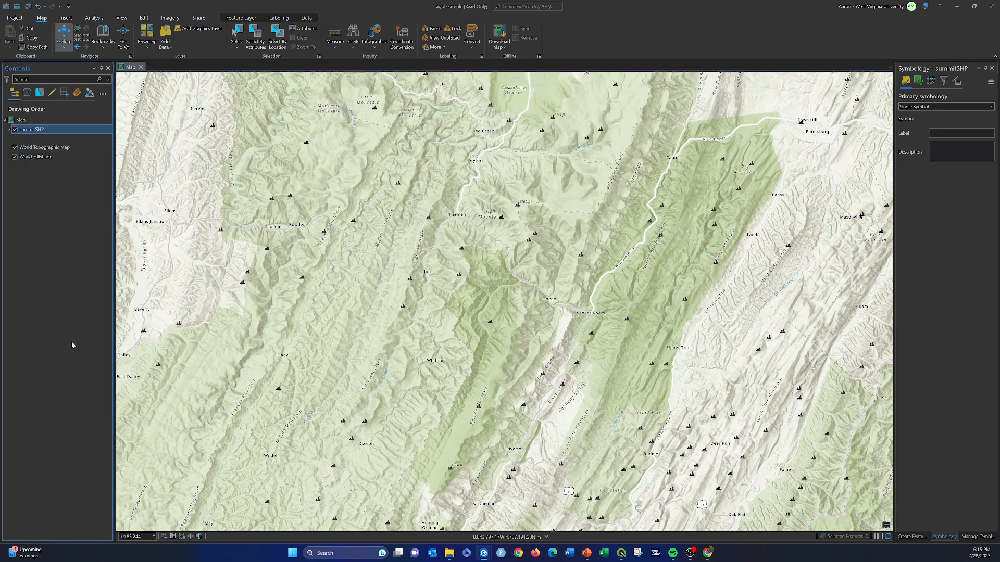
{"action": "left_click", "coordinate": [581, 256]}
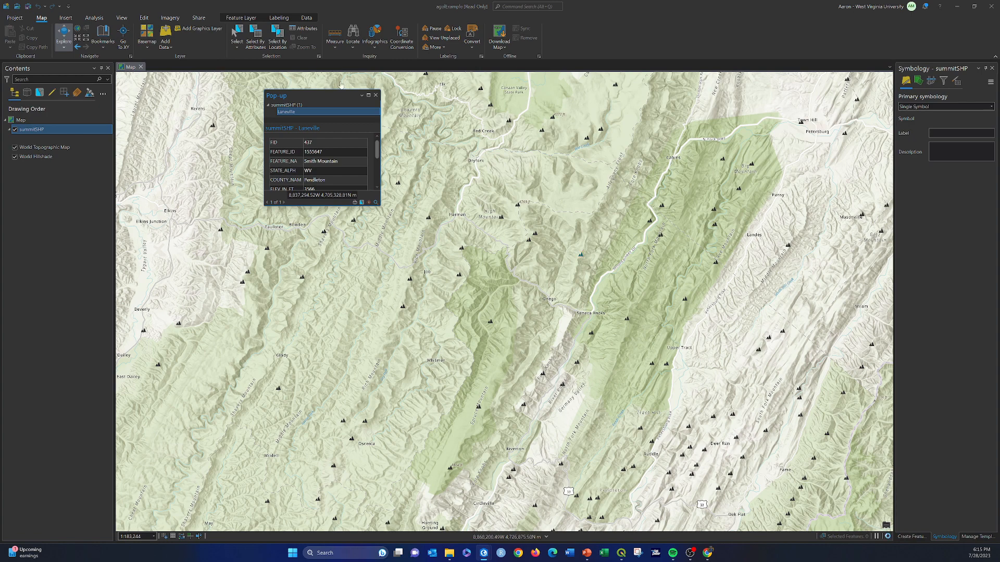
{"action": "left_click", "coordinate": [376, 95]}
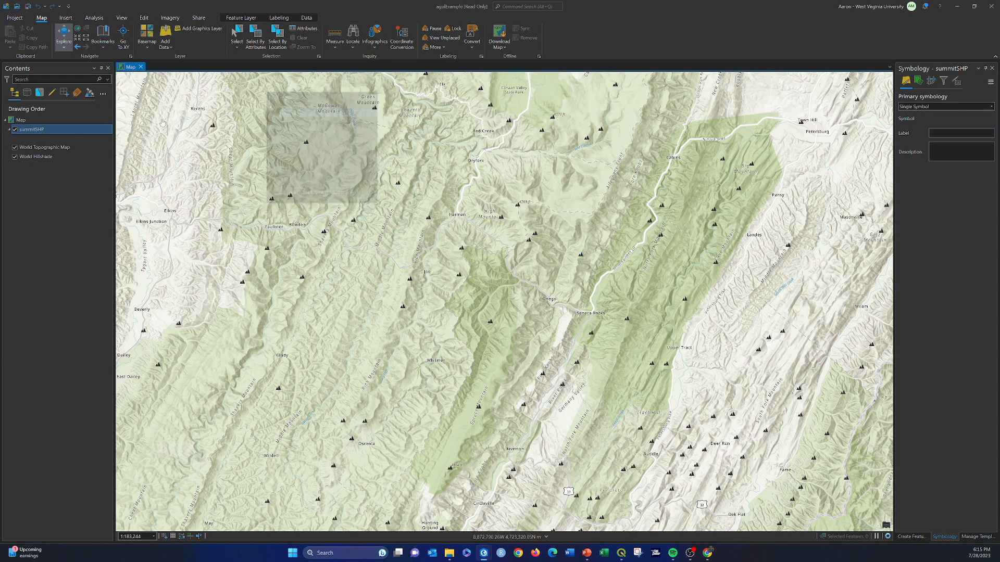
Step: Open the pop-up configuration of the summitSHP layer with more room to work, along with the layer's attribute table
{"action": "right_click", "coordinate": [26, 134]}
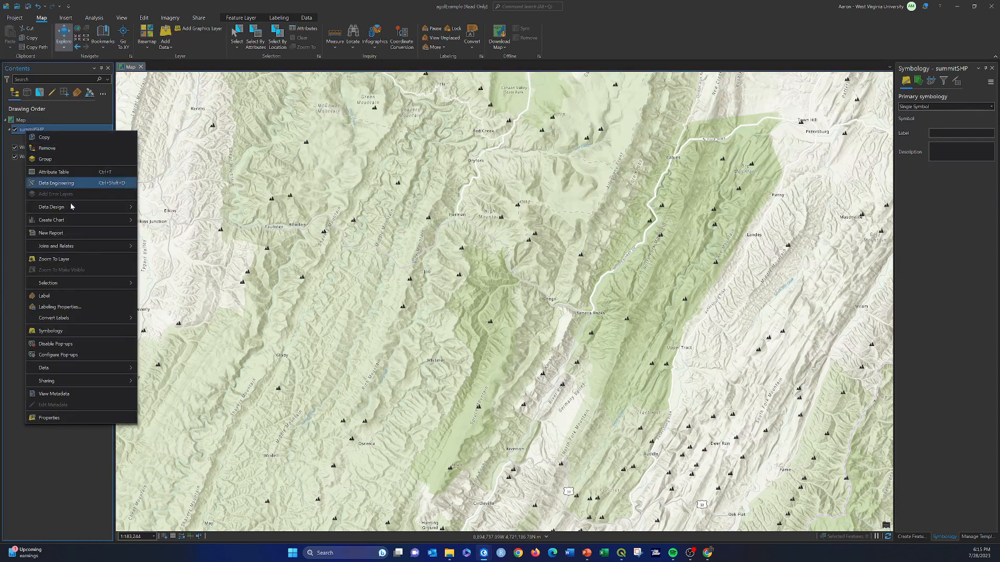
{"action": "left_click", "coordinate": [58, 355]}
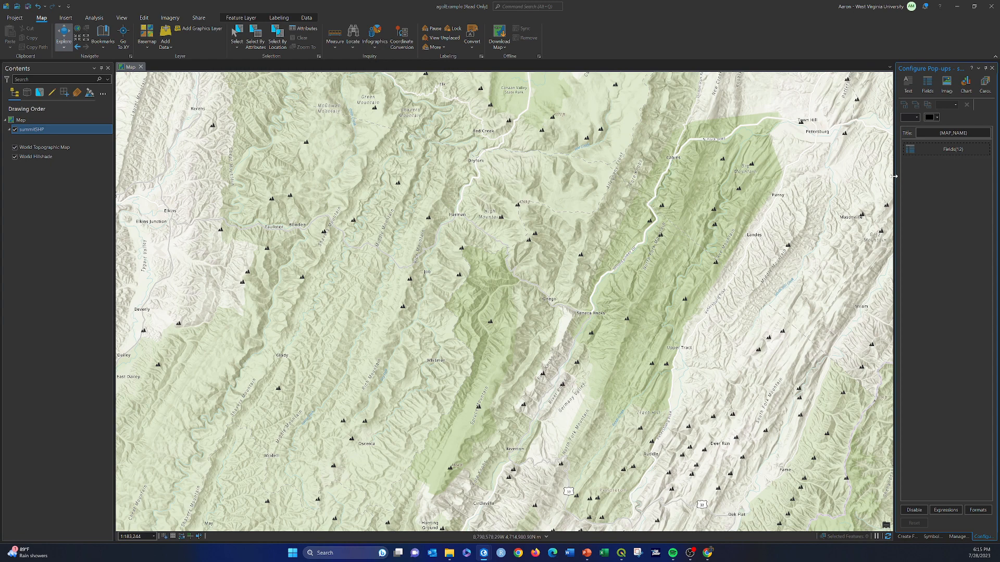
{"action": "left_click_drag", "start_coordinate": [894, 177], "coordinate": [725, 179]}
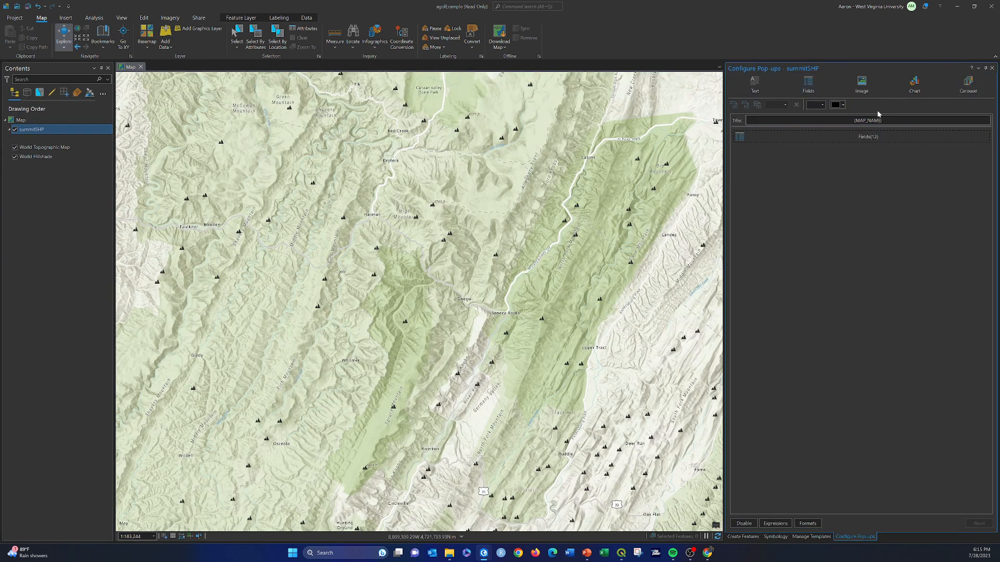
{"action": "left_click", "coordinate": [835, 138]}
{"action": "right_click", "coordinate": [29, 131]}
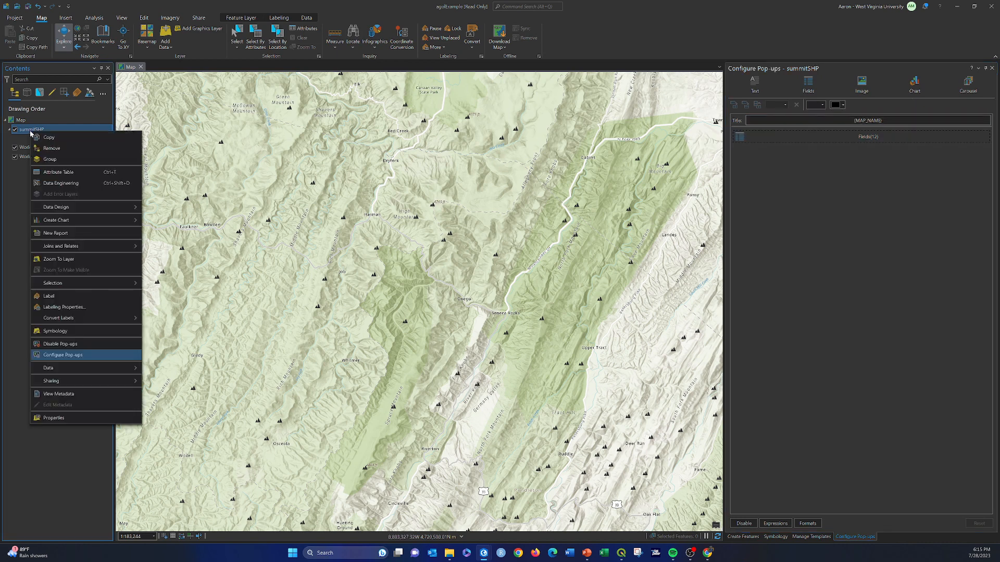
{"action": "left_click", "coordinate": [59, 172]}
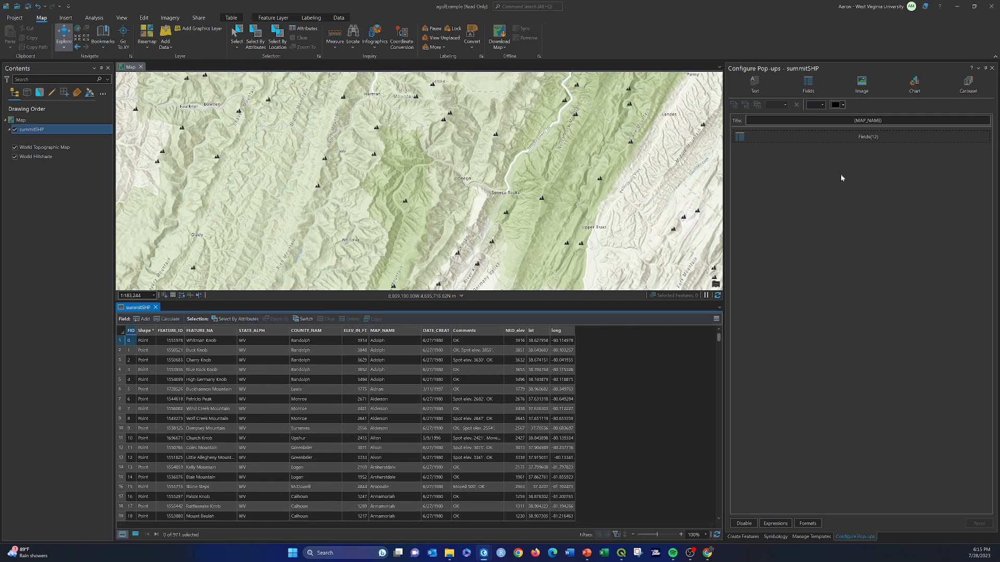
Step: Examine the title options and the fields element in the summitSHP pop-up configuration
{"action": "left_click", "coordinate": [895, 127]}
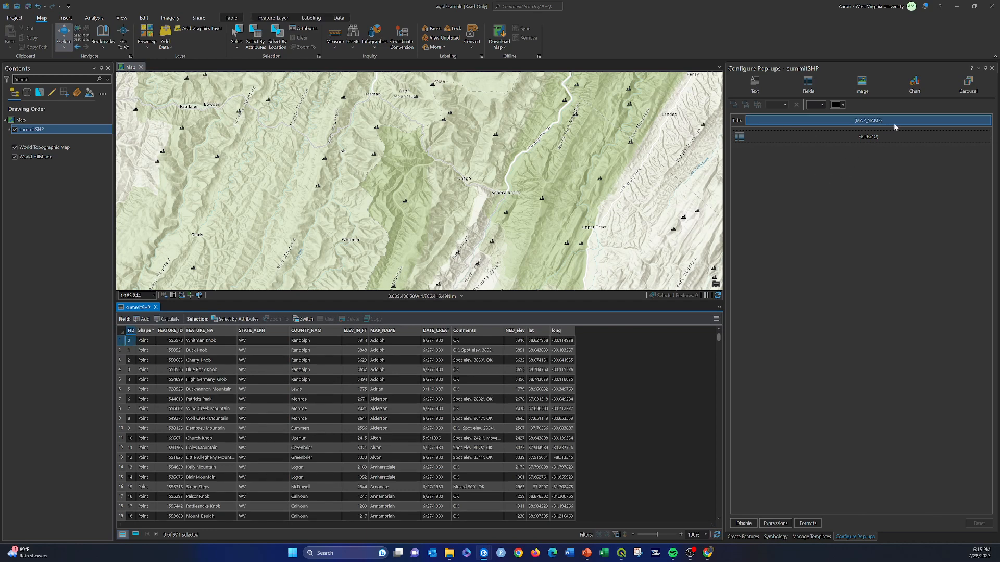
{"action": "double_click", "coordinate": [846, 122]}
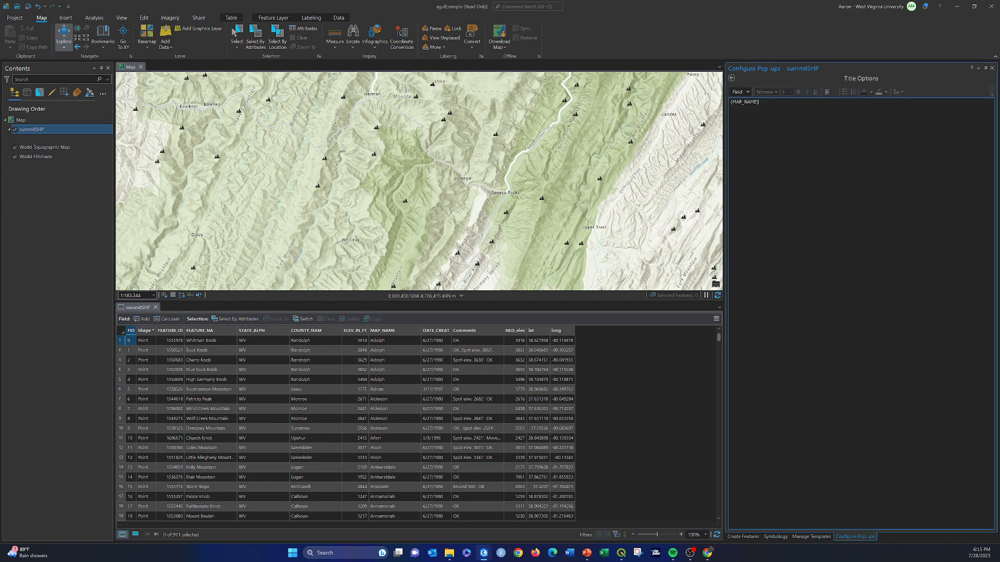
{"action": "left_click", "coordinate": [731, 78]}
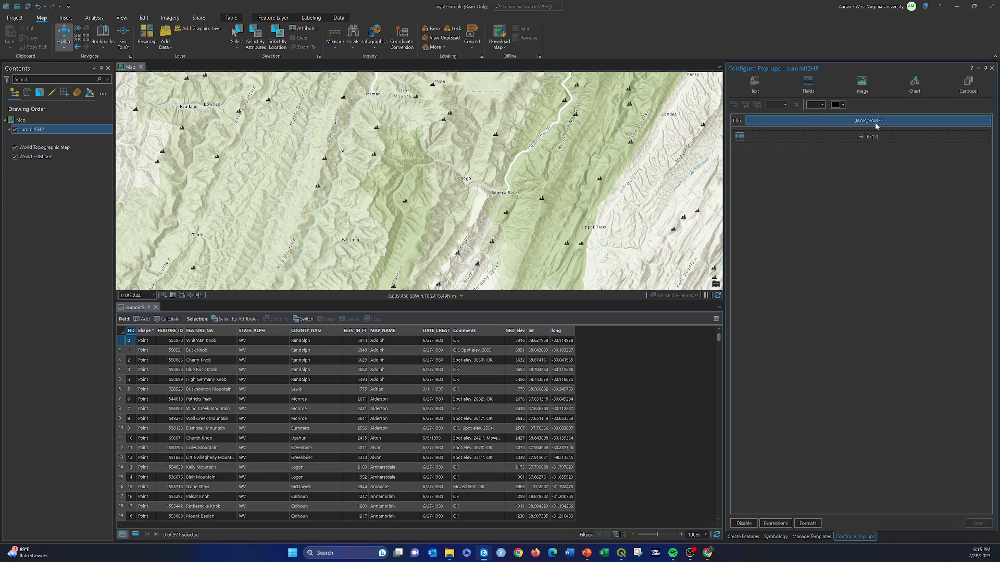
{"action": "left_click", "coordinate": [882, 137]}
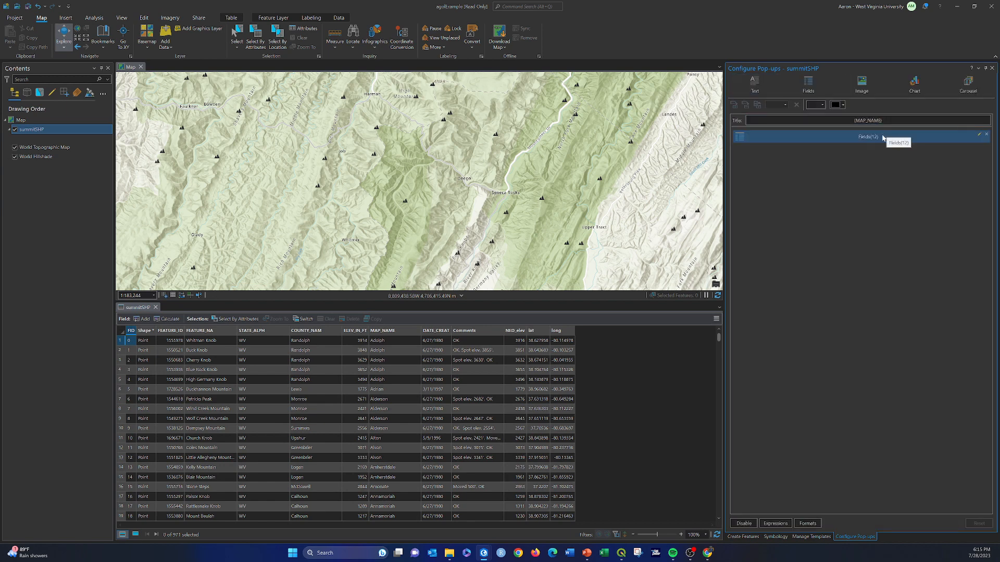
{"action": "left_click", "coordinate": [852, 122]}
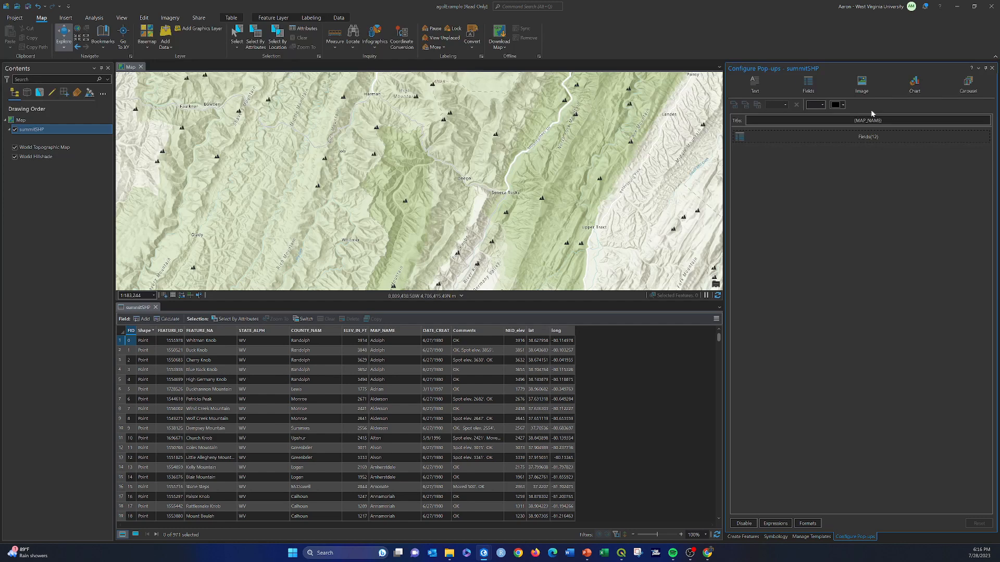
Step: Set the pop-up title to "Summit: {FEATURE_NA}" and check it in the pop-up of a summit on the map
{"action": "left_click", "coordinate": [842, 122]}
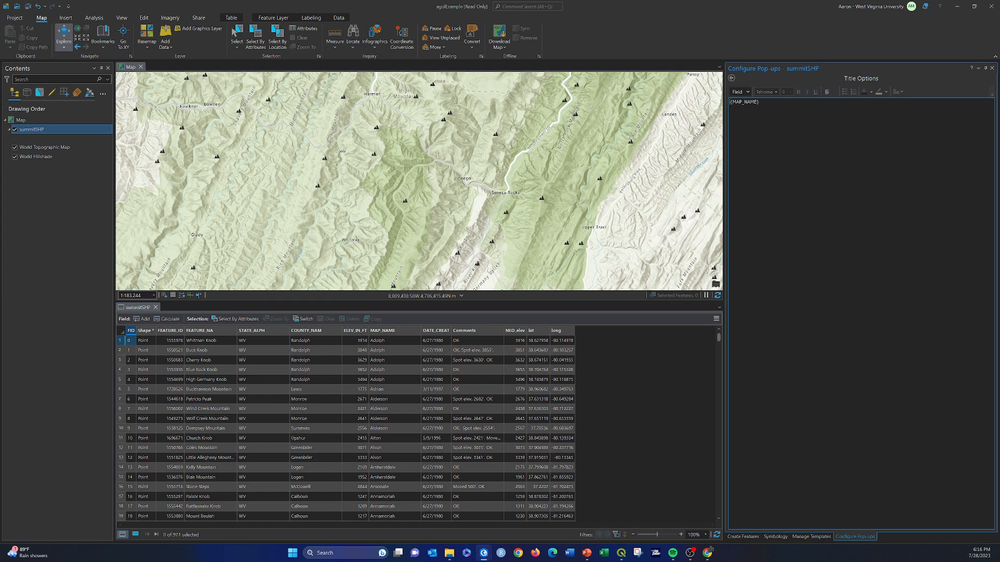
{"action": "type", "text": "Summit:"}
{"action": "type", "text": "==="}
{"action": "key", "text": "BackSpace"}
{"action": "key", "text": "BackSpace"}
{"action": "key", "text": "BackSpace"}
{"action": "key", "text": "BackSpace"}
{"action": "key", "text": "BackSpace"}
{"action": "key", "text": "BackSpace"}
{"action": "key", "text": "BackSpace"}
{"action": "key", "text": "BackSpace"}
{"action": "key", "text": "BackSpace"}
{"action": "key", "text": "BackSpace"}
{"action": "left_click", "coordinate": [740, 92]}
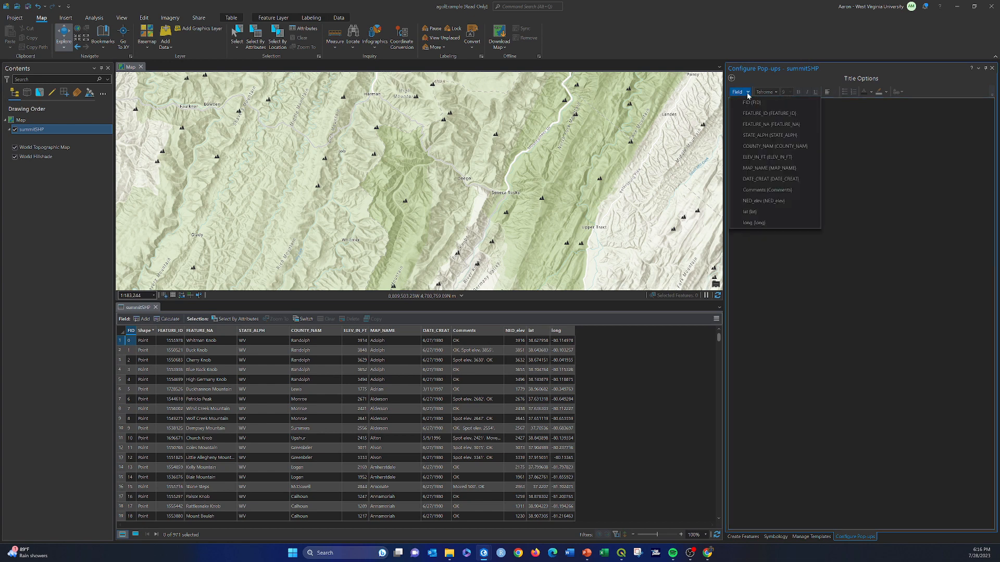
{"action": "left_click", "coordinate": [771, 124]}
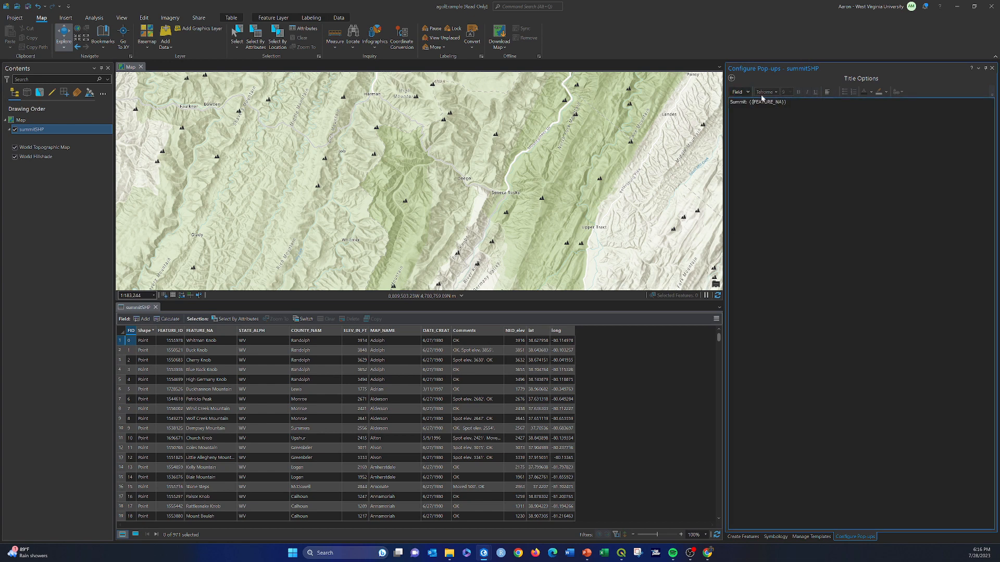
{"action": "type", "text": "="}
{"action": "key", "text": "BackSpace"}
{"action": "key", "text": "BackSpace"}
{"action": "key", "text": "ctrl+a"}
{"action": "left_click", "coordinate": [731, 78]}
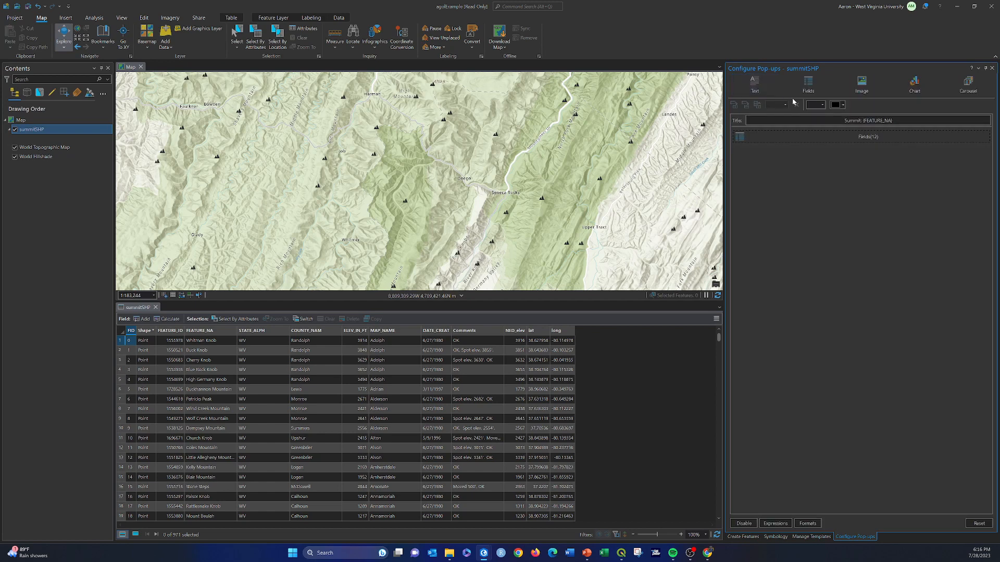
{"action": "left_click", "coordinate": [495, 134]}
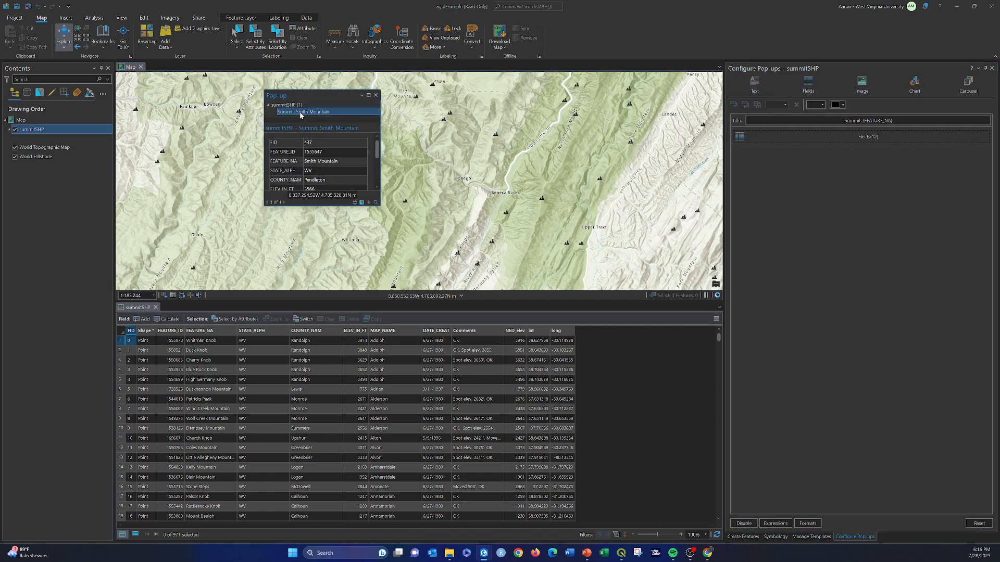
{"action": "left_click", "coordinate": [376, 96]}
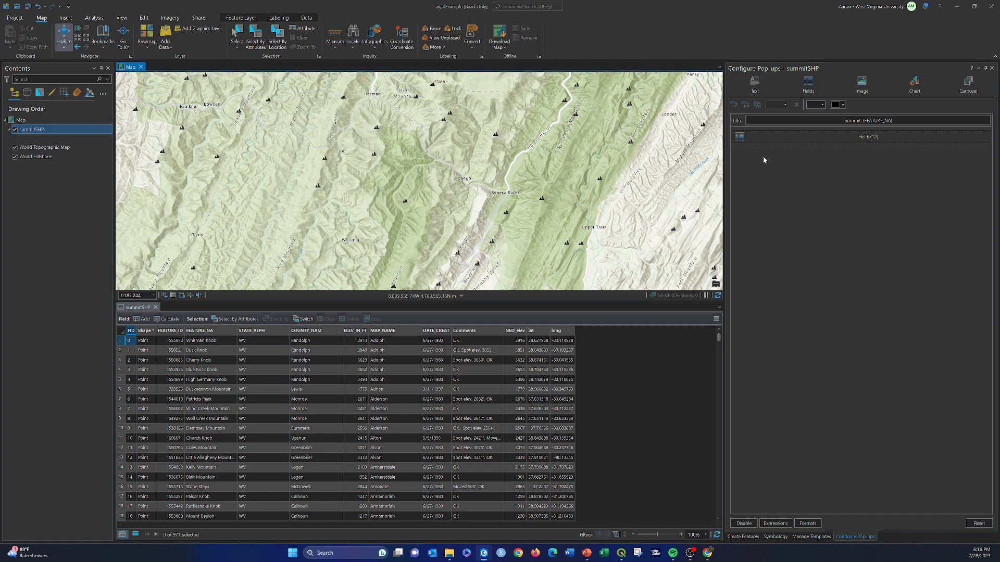
Step: In the pop-up's fields element, turn off "Only use visible fields and Arcade expressions" and switch off the display of all fields
{"action": "left_click", "coordinate": [740, 137]}
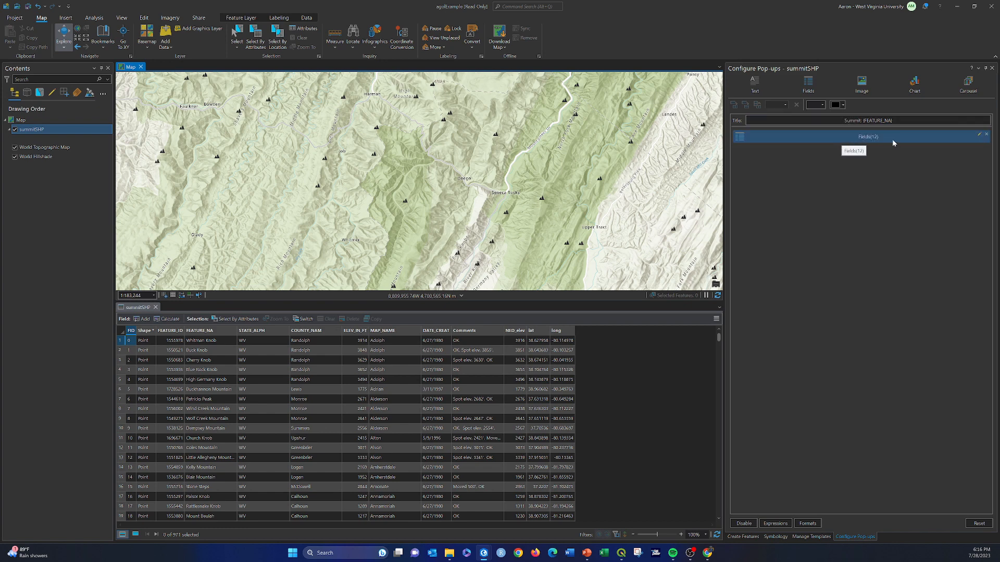
{"action": "left_click", "coordinate": [980, 134]}
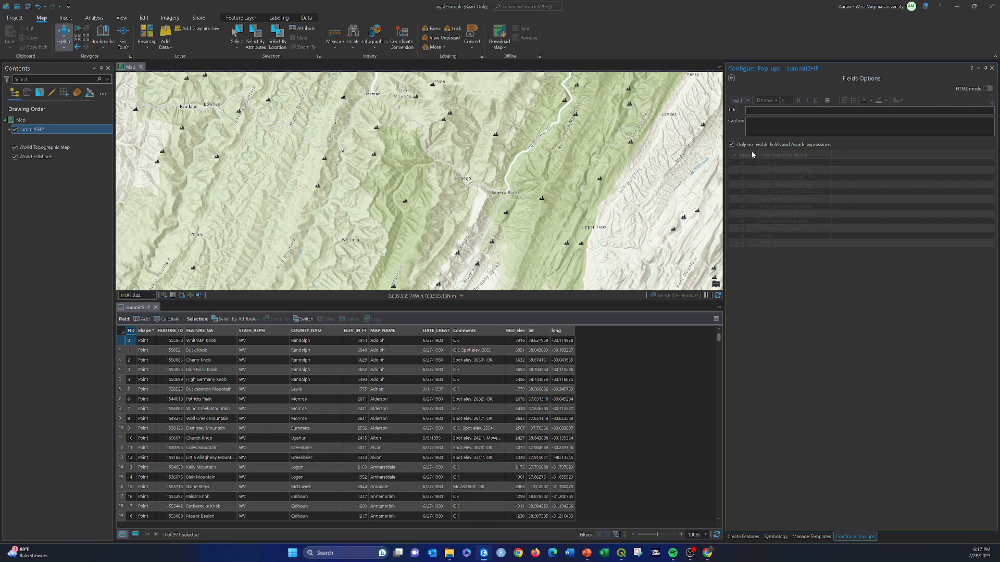
{"action": "left_click", "coordinate": [733, 145]}
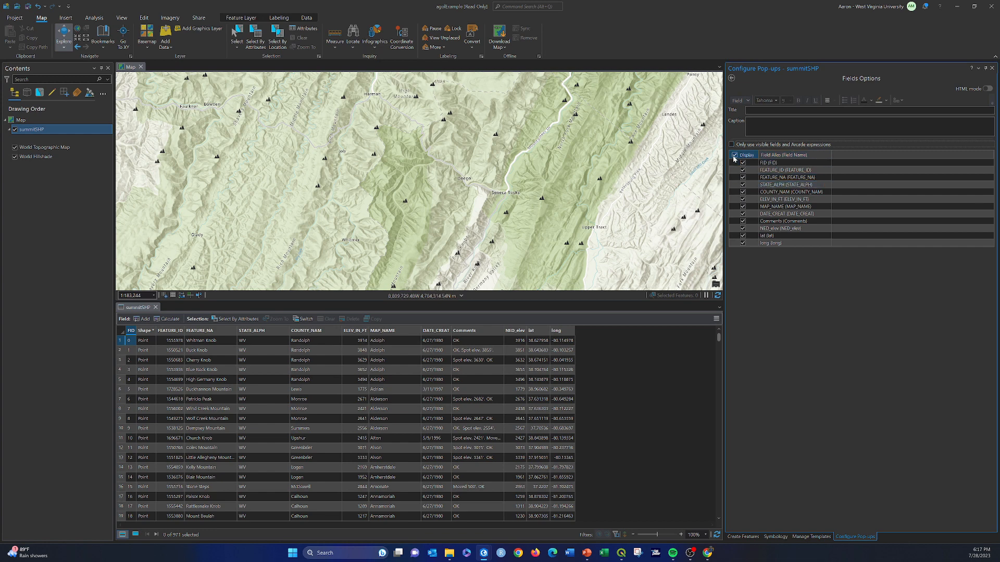
{"action": "left_click", "coordinate": [830, 214]}
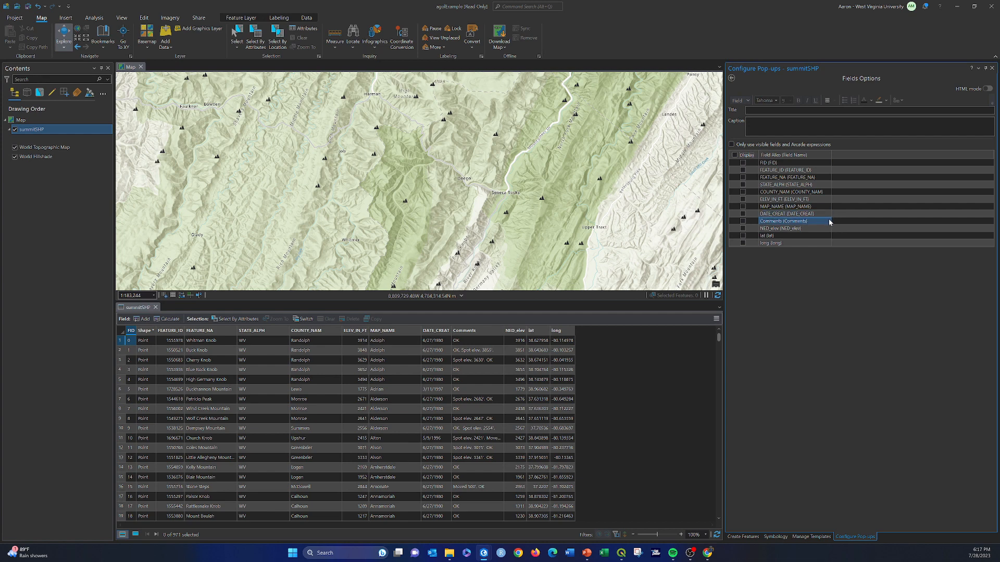
{"action": "left_click", "coordinate": [778, 171]}
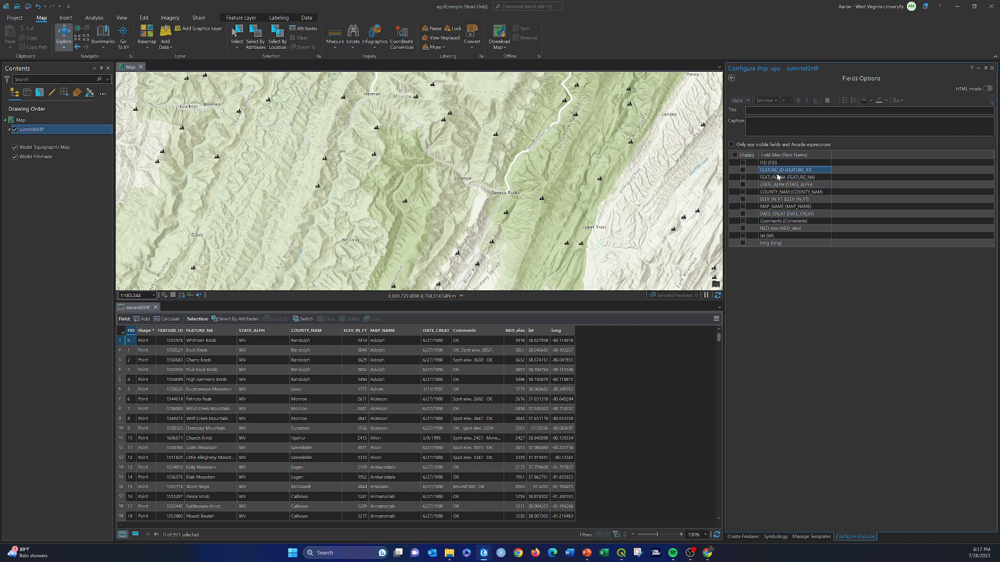
{"action": "left_click", "coordinate": [778, 179]}
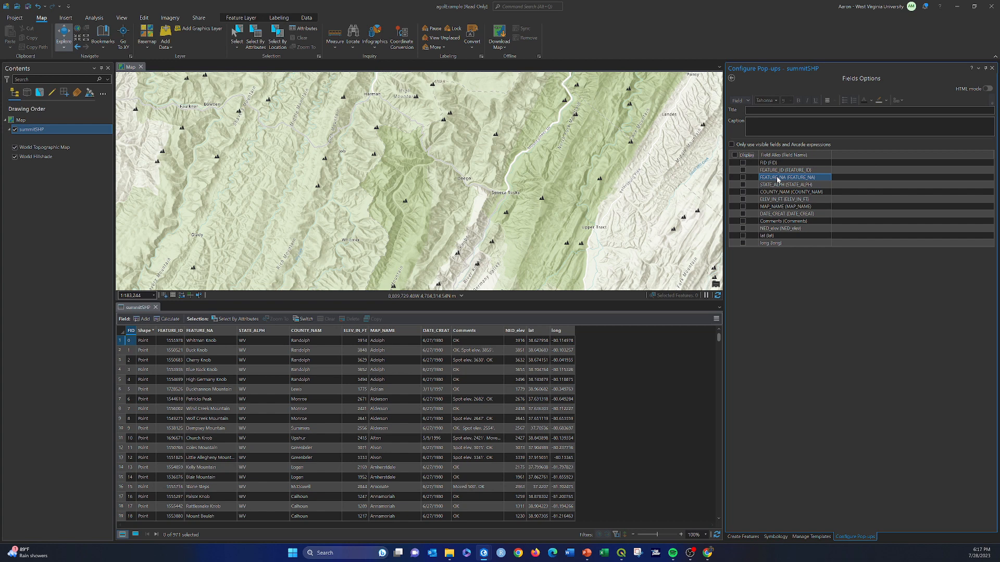
{"action": "left_click", "coordinate": [802, 185]}
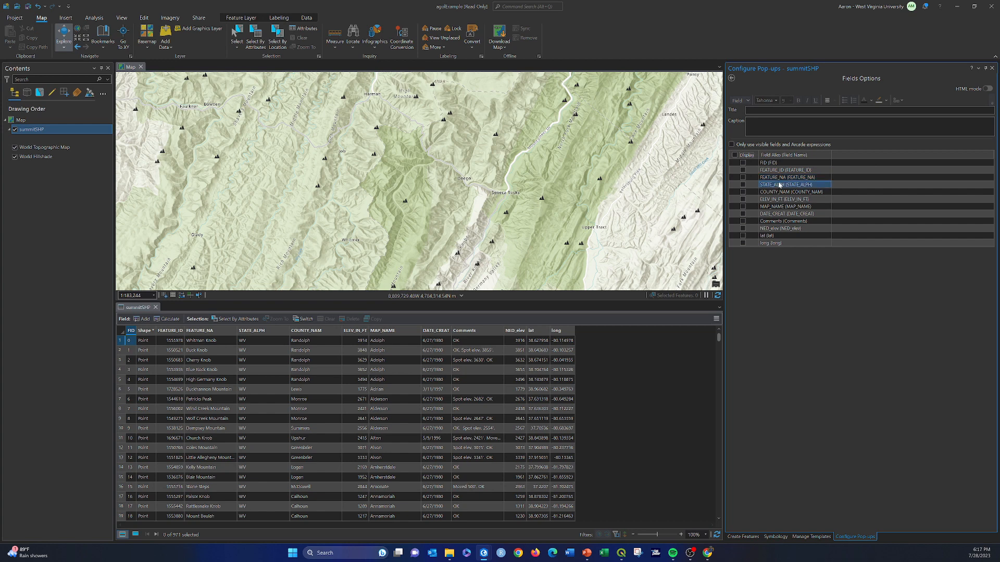
Step: Turn on the display of the ELEV_IN_FT, MAP_NAME, lat and long fields in the pop-up's fields element
{"action": "left_click", "coordinate": [805, 192]}
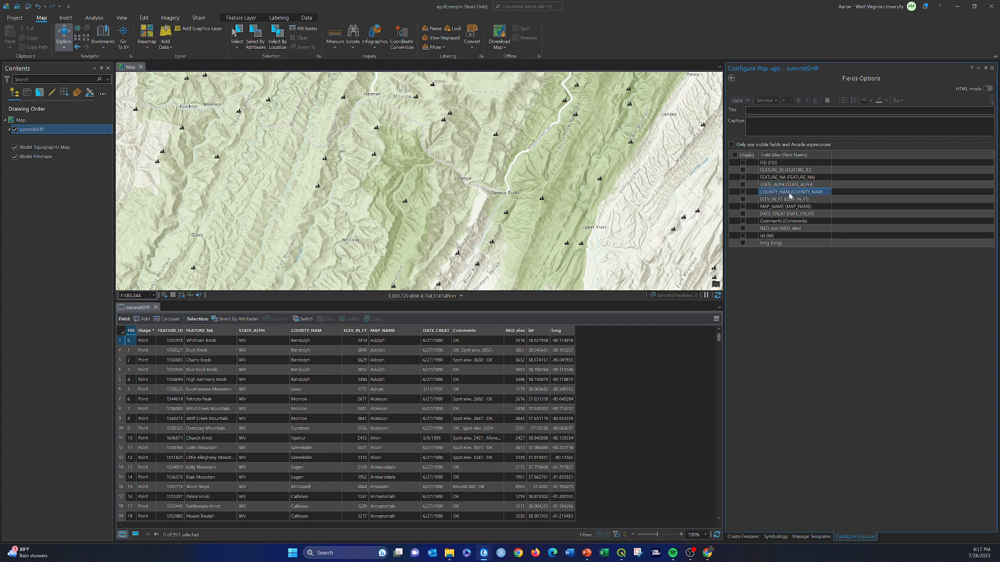
{"action": "left_click", "coordinate": [744, 199]}
{"action": "left_click", "coordinate": [804, 201]}
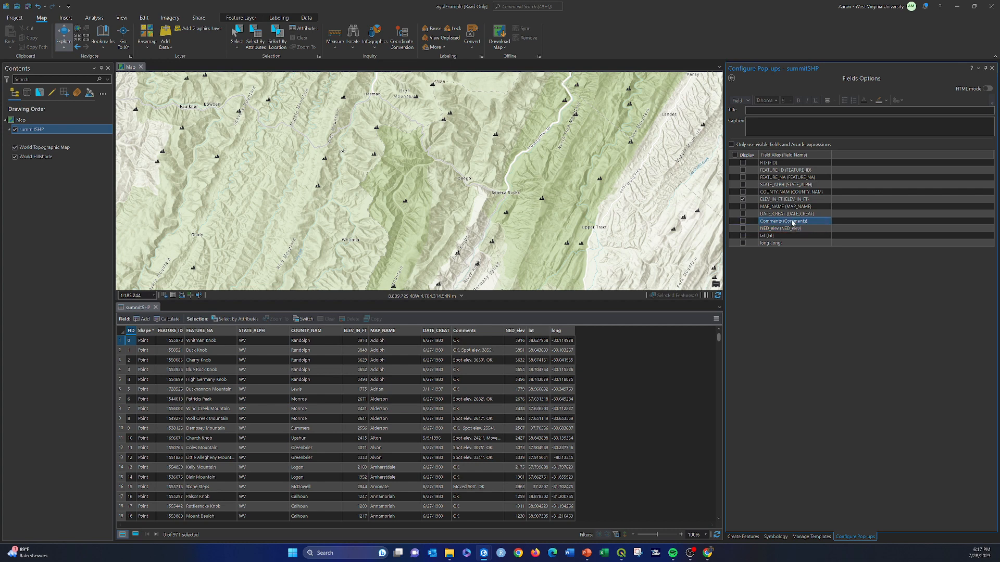
{"action": "left_click", "coordinate": [744, 235]}
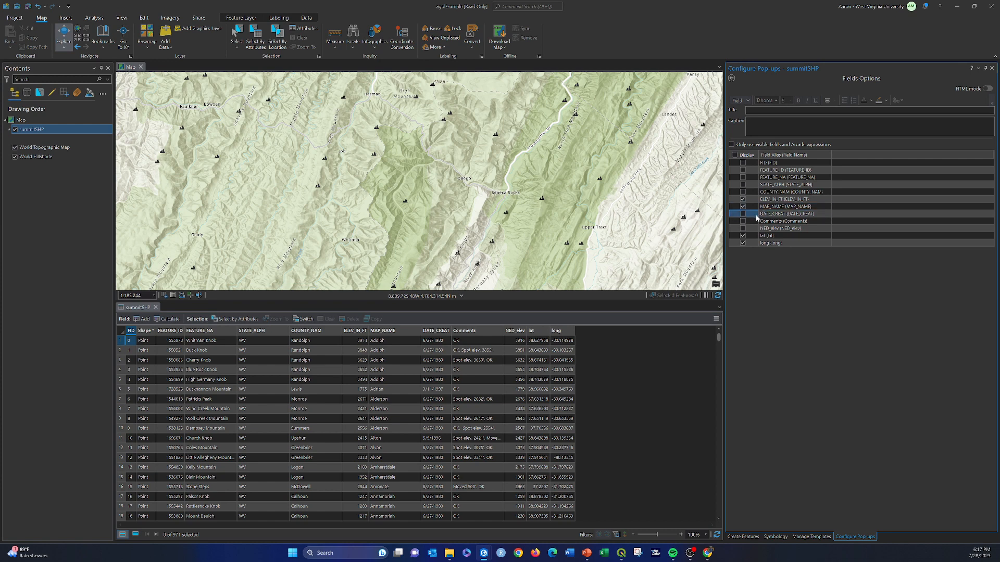
{"action": "left_click", "coordinate": [761, 192]}
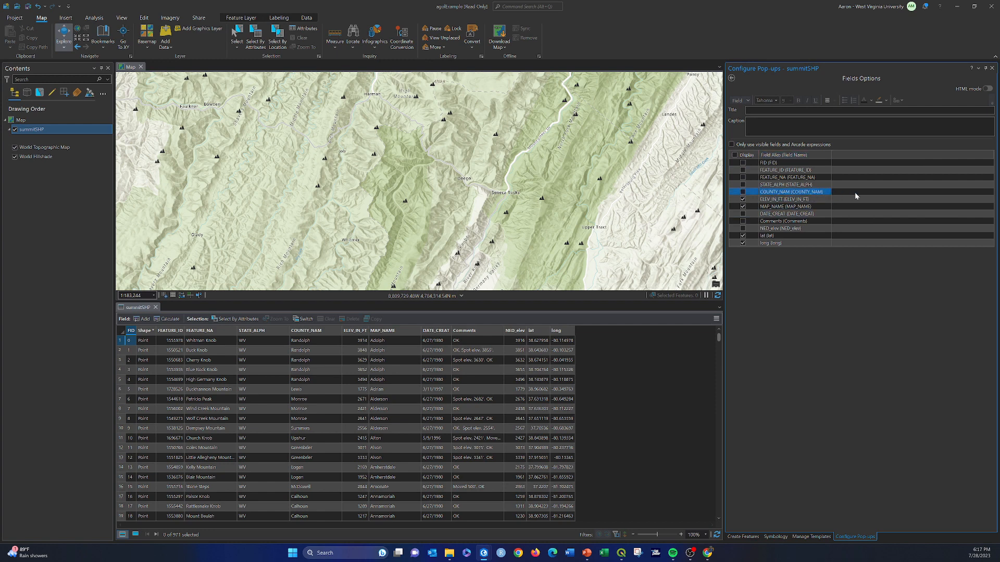
Step: Open the formatting of the ELEV_IN_FT field and set its display label to "Elevation (feet)"
{"action": "double_click", "coordinate": [821, 199]}
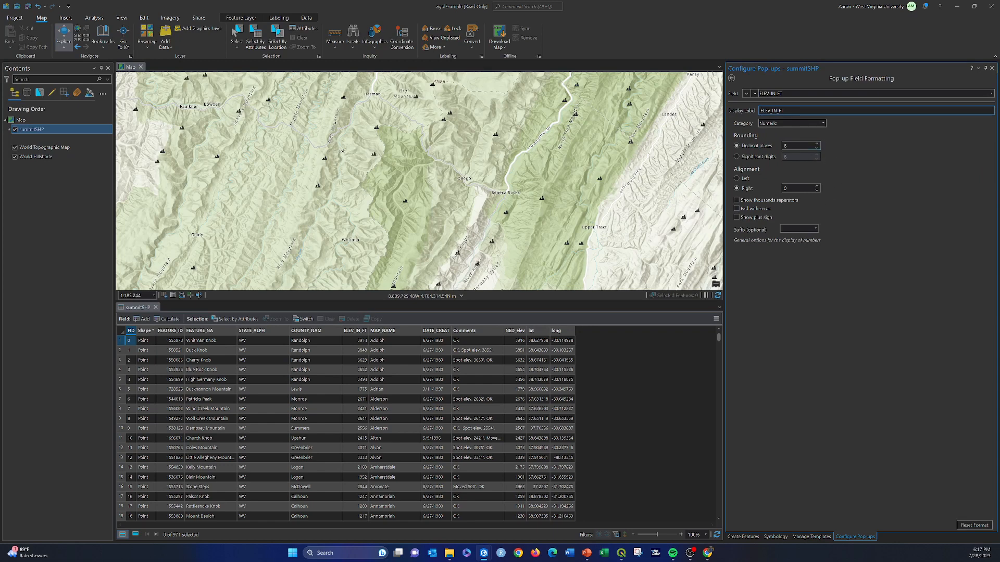
{"action": "double_click", "coordinate": [783, 110]}
{"action": "key", "text": "BackSpace"}
{"action": "type", "text": "Elevation (feet"}
{"action": "left_click", "coordinate": [852, 127]}
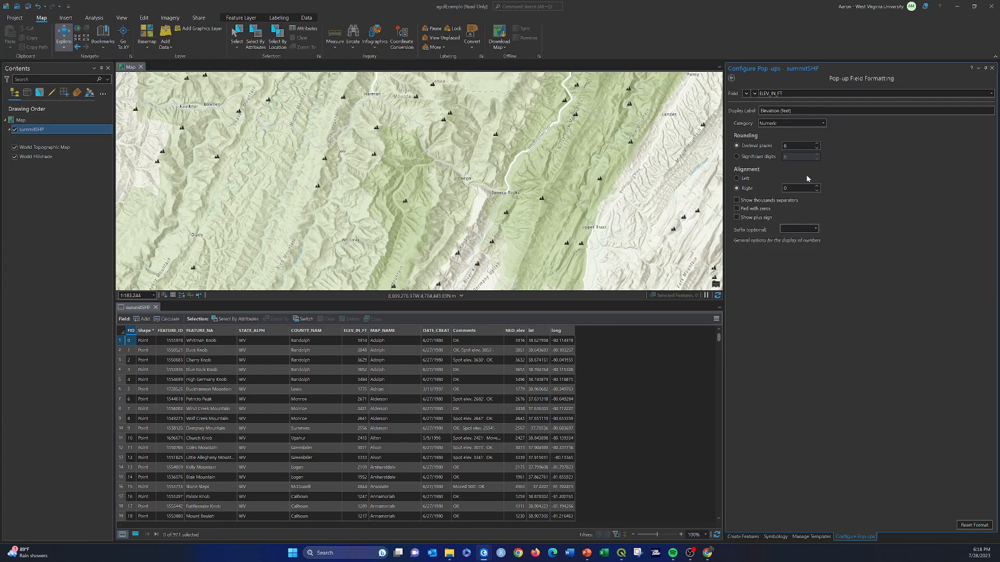
Step: Format ELEV_IN_FT with 0 decimal places, thousands separators and the suffix "ft"
{"action": "left_click", "coordinate": [816, 148]}
{"action": "left_click", "coordinate": [816, 148]}
{"action": "left_click", "coordinate": [816, 148]}
{"action": "left_click", "coordinate": [782, 229]}
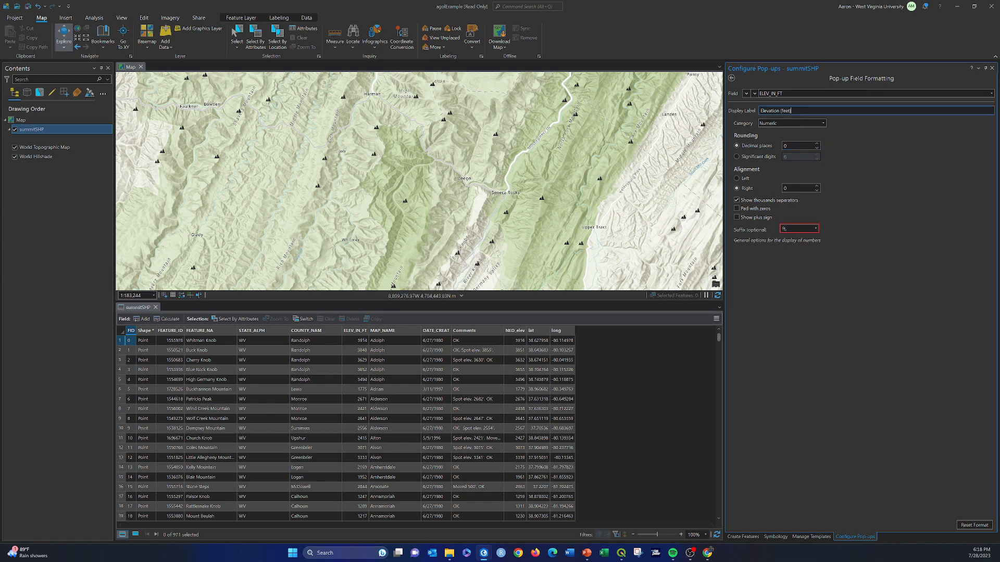
{"action": "left_click", "coordinate": [815, 230]}
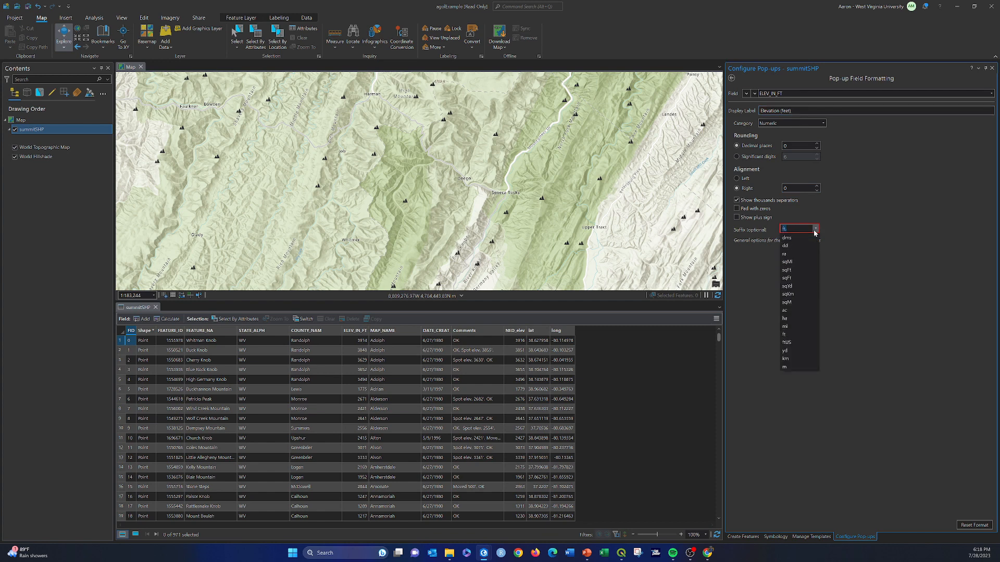
{"action": "left_click", "coordinate": [787, 335]}
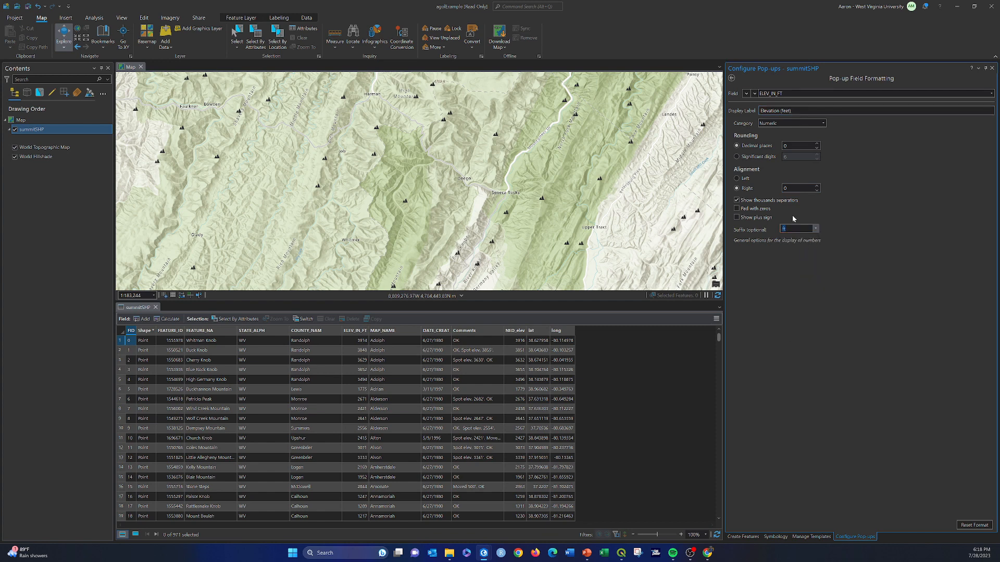
Step: Shorten the display label of ELEV_IN_FT to "Elevation" and return to the fields options
{"action": "left_click", "coordinate": [791, 111]}
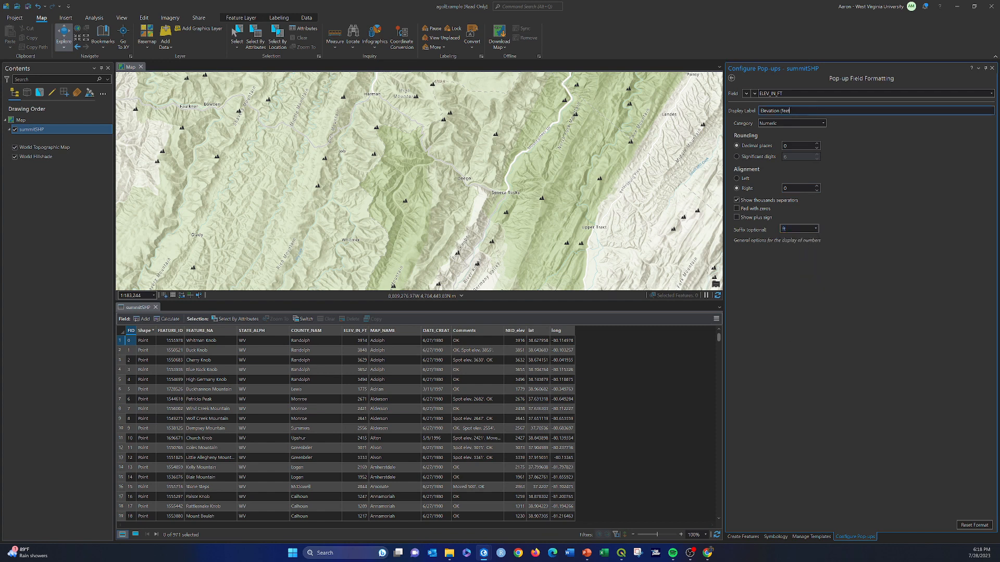
{"action": "key", "text": "BackSpace"}
{"action": "key", "text": "BackSpace"}
{"action": "key", "text": "BackSpace"}
{"action": "key", "text": "BackSpace"}
{"action": "key", "text": "BackSpace"}
{"action": "key", "text": "BackSpace"}
{"action": "left_click", "coordinate": [731, 78]}
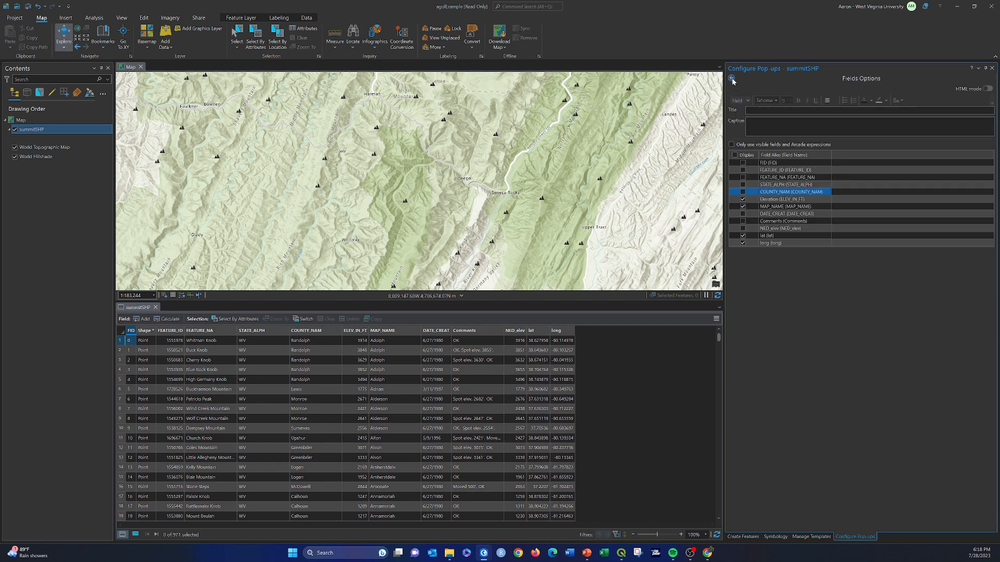
Step: Check the elevation label and formatting in the pop-up of a summit on the map
{"action": "left_click", "coordinate": [732, 78]}
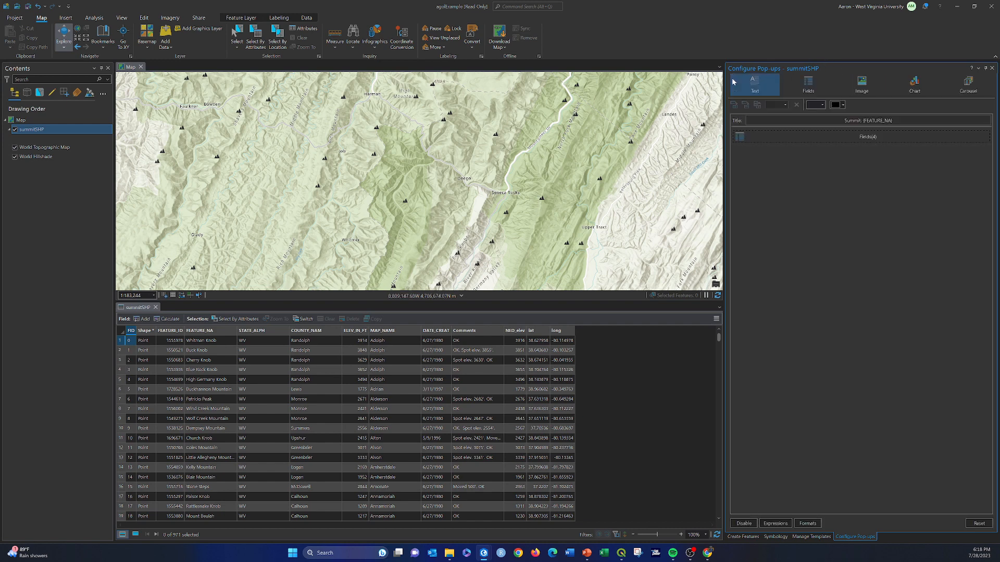
{"action": "left_click", "coordinate": [496, 137]}
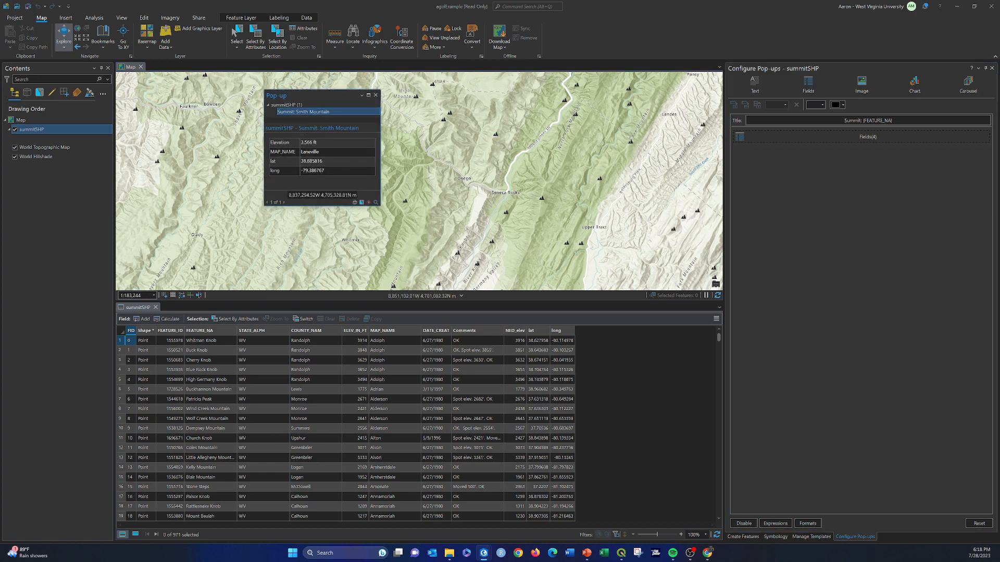
{"action": "left_click_drag", "start_coordinate": [321, 143], "coordinate": [291, 143]}
Step: Set the display label of MAP_NAME to "1:24,000 Scale Topo Map" and check it in another summit's pop-up
{"action": "mouse_move", "coordinate": [786, 138]}
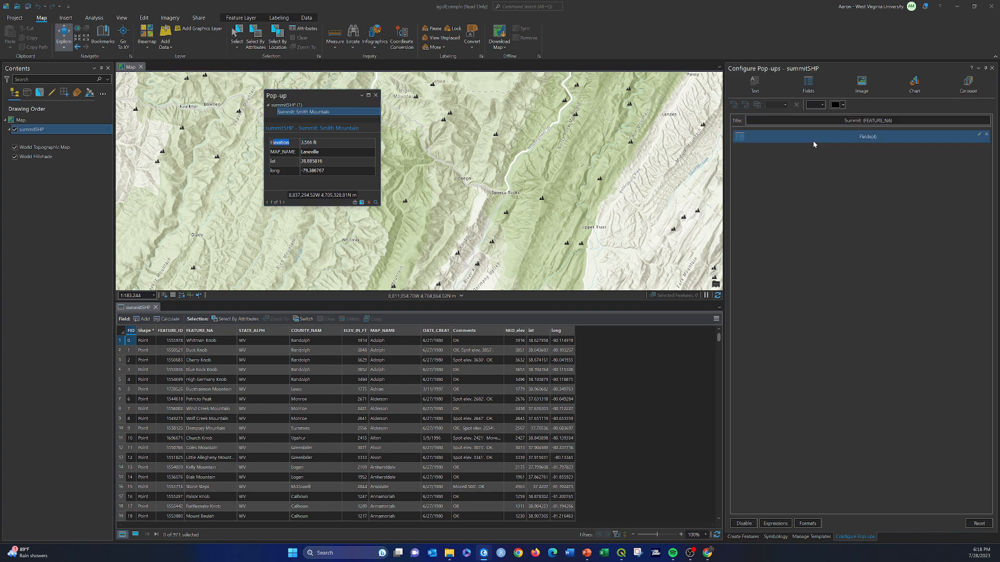
{"action": "left_click", "coordinate": [978, 136]}
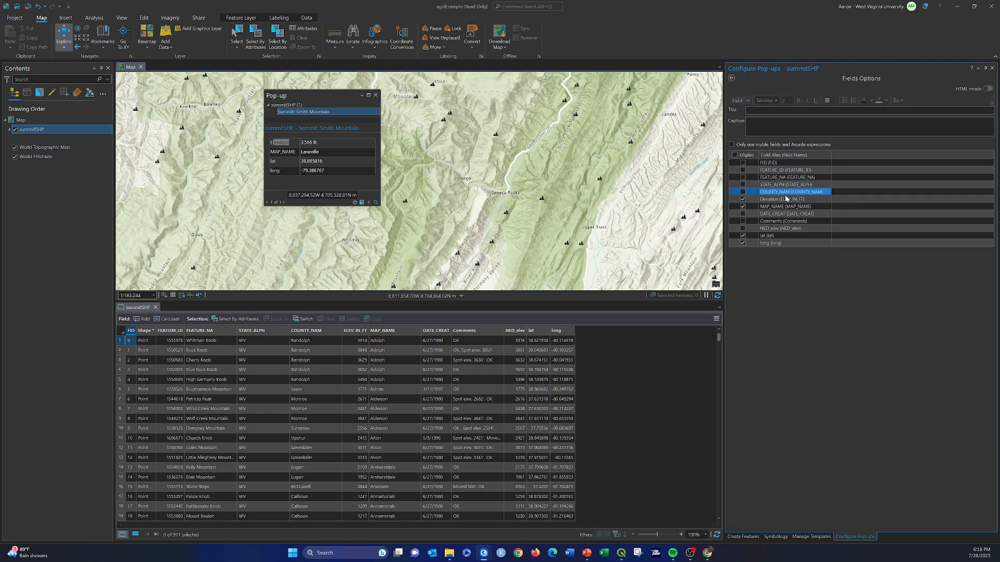
{"action": "left_click", "coordinate": [826, 207]}
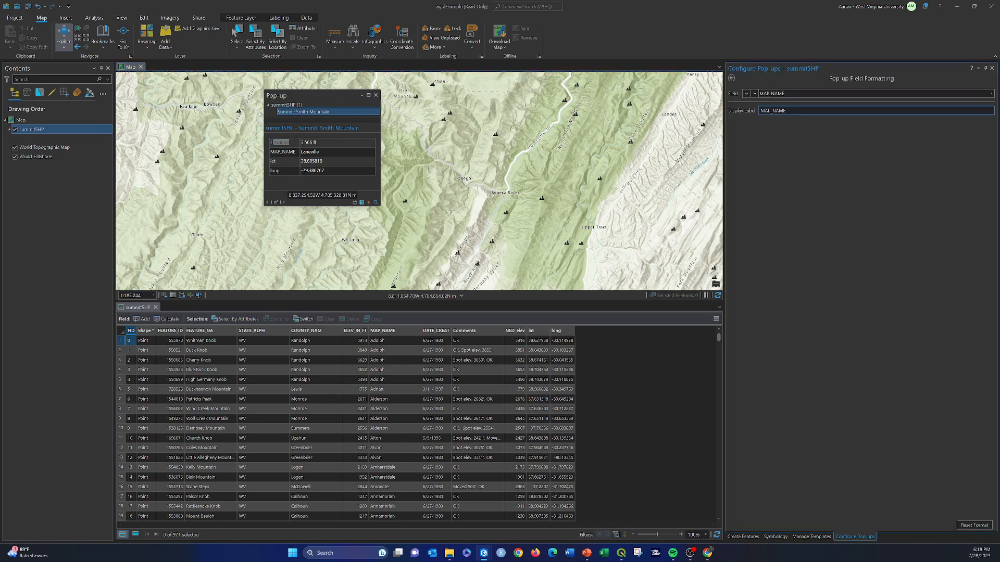
{"action": "key", "text": "ctrl+a"}
{"action": "type", "text": "="}
{"action": "type", "text": ":24,000 Sc"}
{"action": "type", "text": "ale Topo Map"}
{"action": "left_click", "coordinate": [731, 78]}
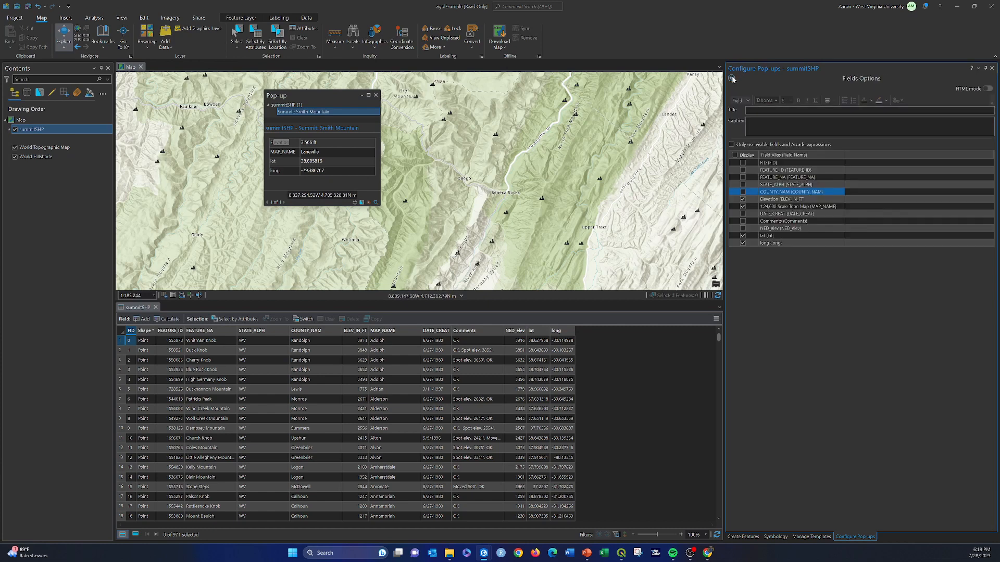
{"action": "left_click", "coordinate": [376, 95]}
{"action": "left_click", "coordinate": [450, 113]}
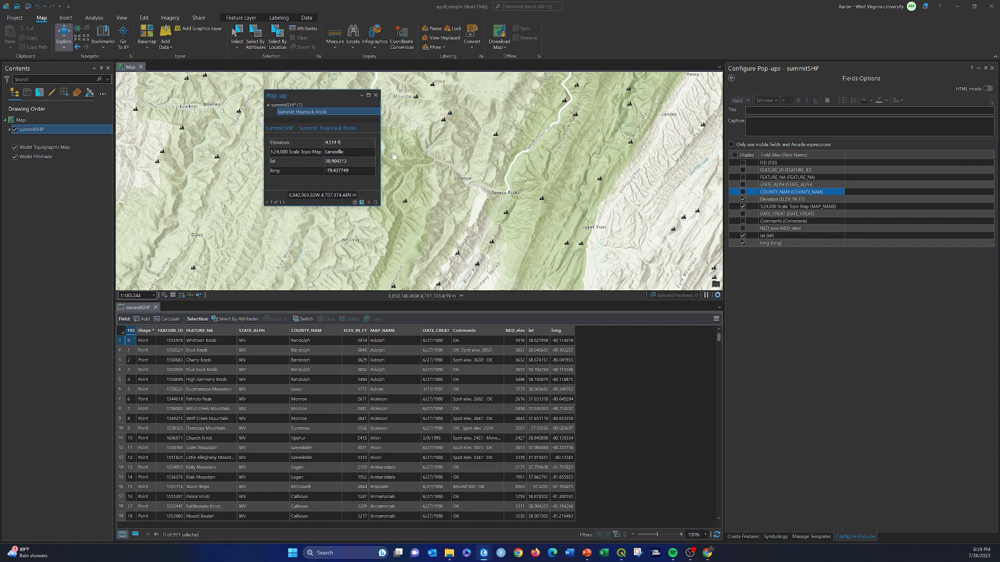
Step: Format the lat field as an Angle with 2 decimal places and check its value in a summit's pop-up
{"action": "left_click", "coordinate": [838, 235]}
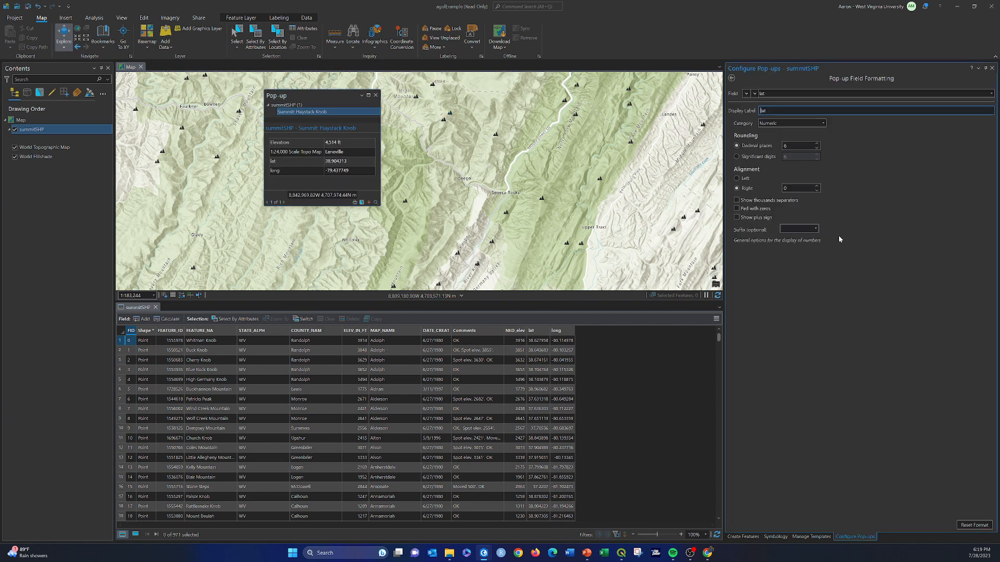
{"action": "left_click", "coordinate": [802, 125]}
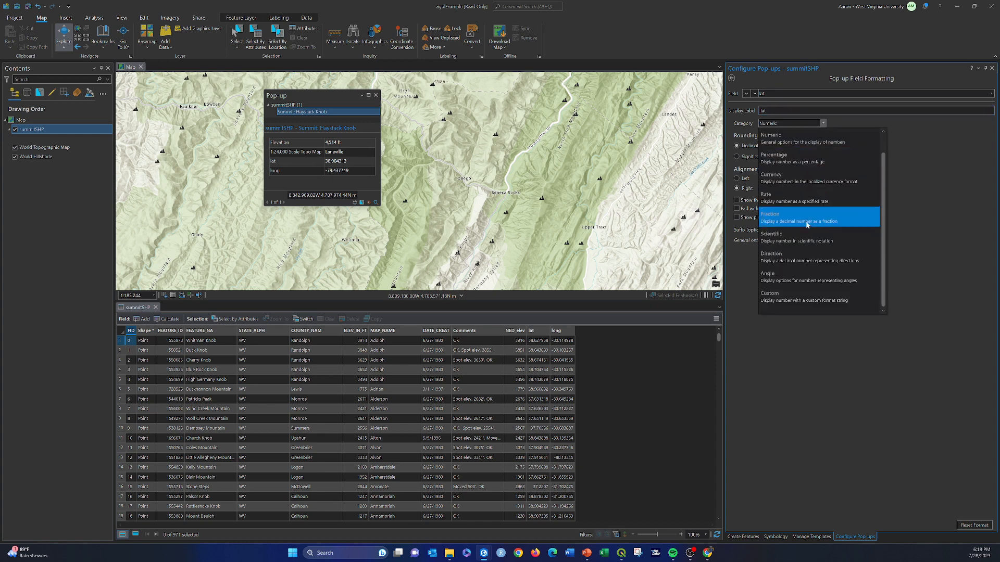
{"action": "left_click", "coordinate": [780, 284]}
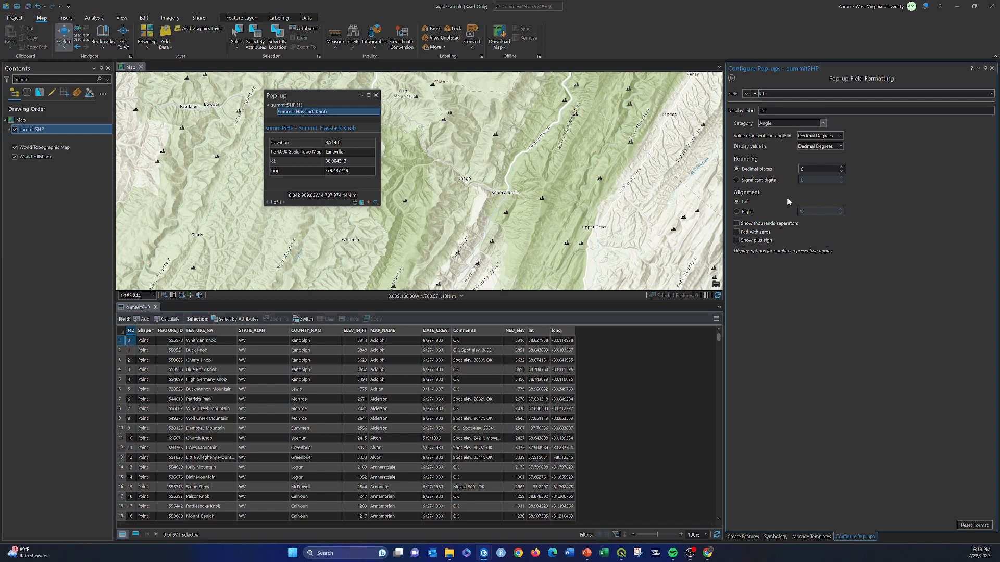
{"action": "left_click", "coordinate": [841, 171]}
{"action": "left_click", "coordinate": [841, 171]}
{"action": "left_click", "coordinate": [734, 79]}
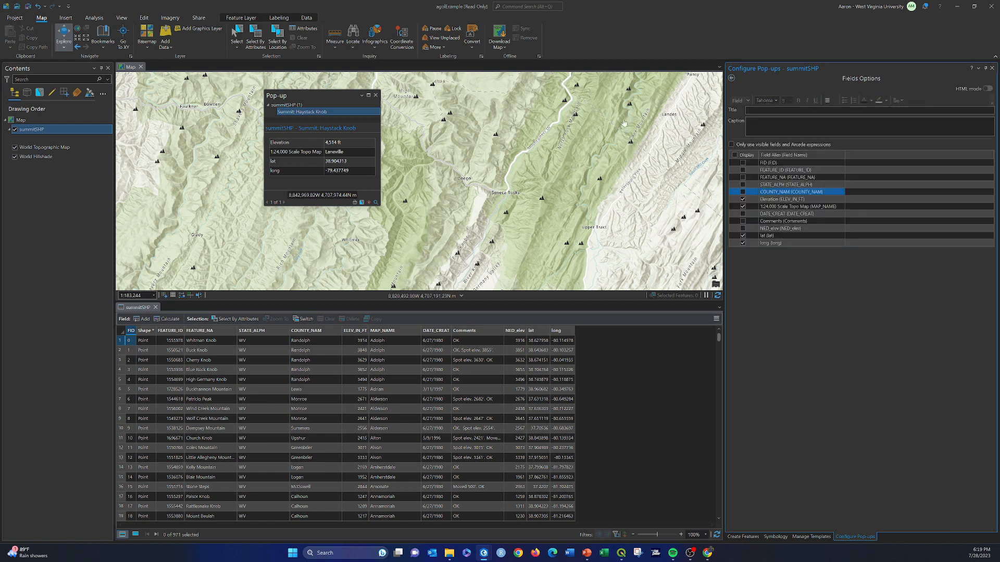
{"action": "left_click", "coordinate": [404, 203]}
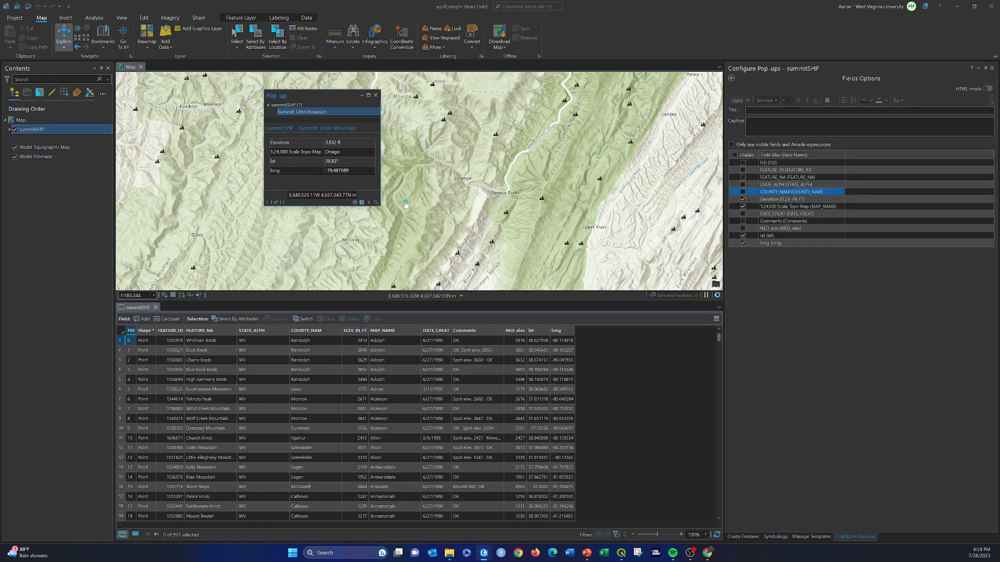
{"action": "left_click_drag", "start_coordinate": [340, 162], "coordinate": [325, 162]}
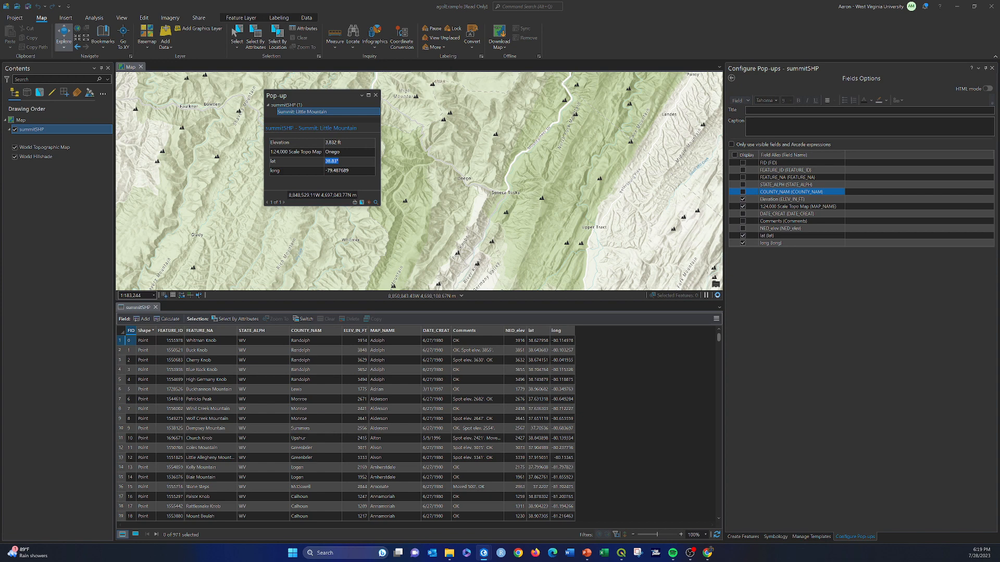
{"action": "left_click", "coordinate": [348, 166]}
Step: Set the display label of the lat field to "Latitude"
{"action": "left_click", "coordinate": [840, 235]}
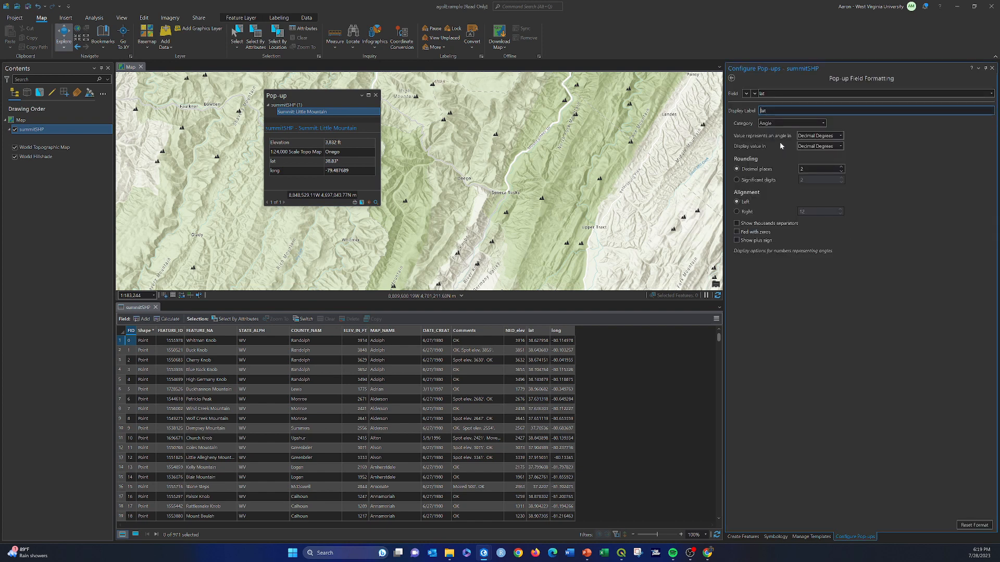
{"action": "key", "text": "BackSpace"}
{"action": "key", "text": "BackSpace"}
{"action": "key", "text": "BackSpace"}
{"action": "type", "text": "tude"}
{"action": "left_click", "coordinate": [732, 78]}
Step: Label the long field "Longitude" and format it as an Angle with 2 decimal places
{"action": "left_click", "coordinate": [773, 242]}
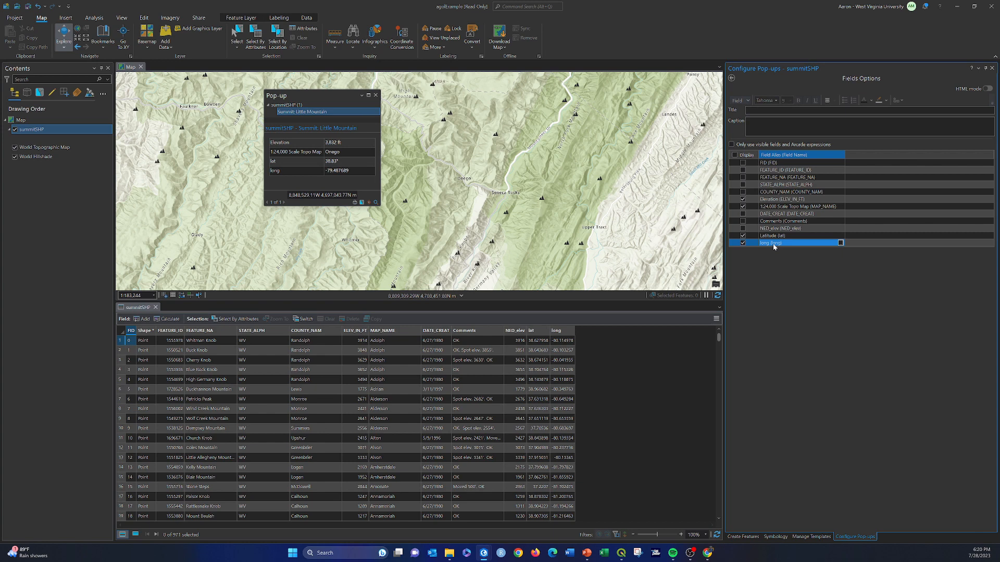
{"action": "left_click", "coordinate": [841, 242]}
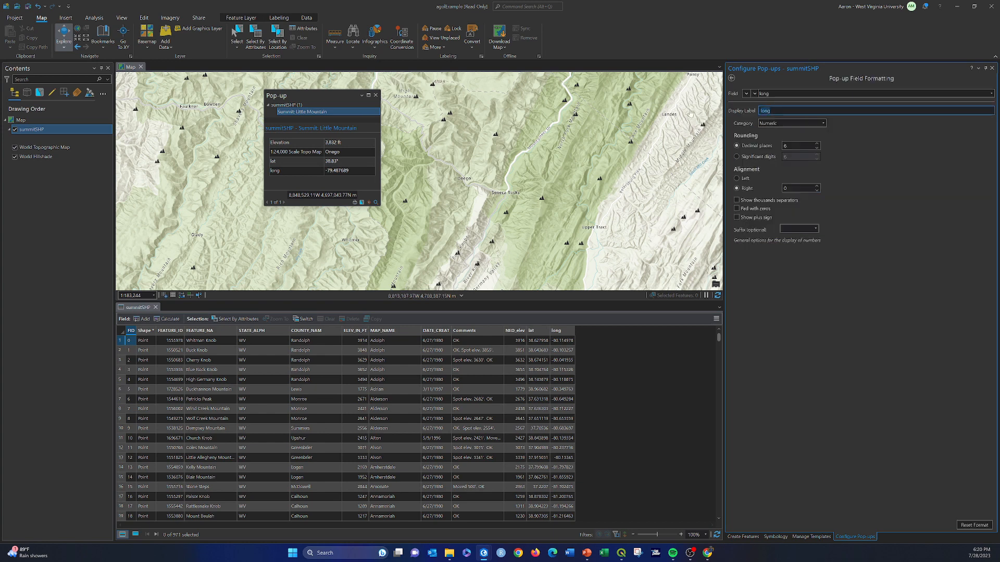
{"action": "type", "text": "Longitude"}
{"action": "left_click", "coordinate": [778, 121]}
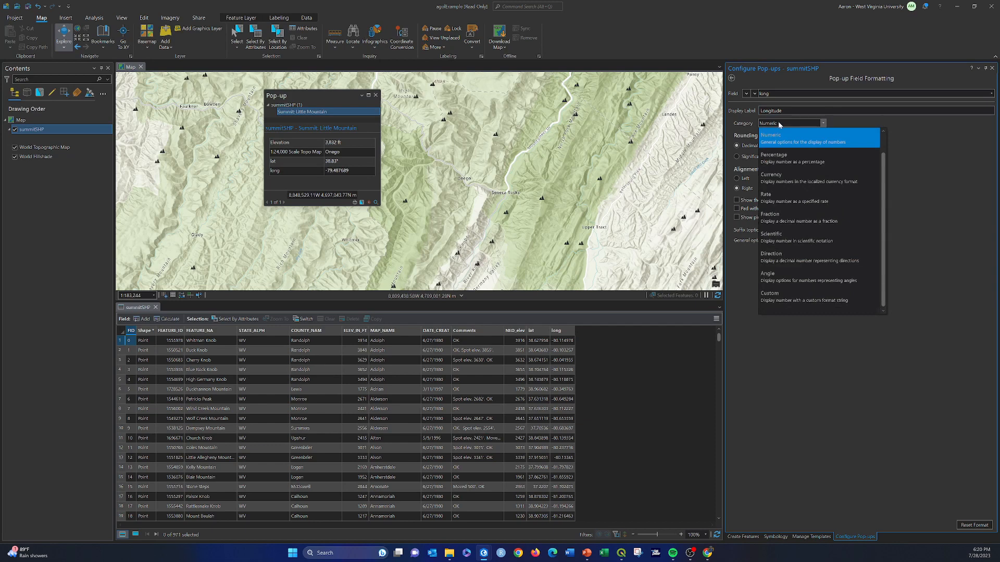
{"action": "left_click", "coordinate": [773, 275]}
{"action": "left_click", "coordinate": [841, 171]}
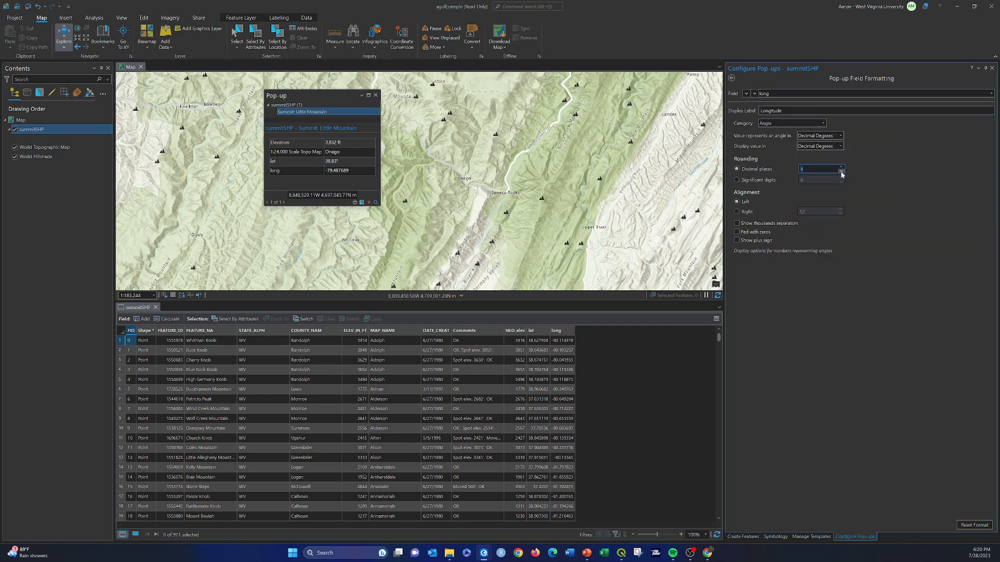
{"action": "left_click", "coordinate": [841, 172]}
{"action": "left_click", "coordinate": [841, 171]}
{"action": "left_click", "coordinate": [841, 171]}
{"action": "left_click", "coordinate": [732, 78]}
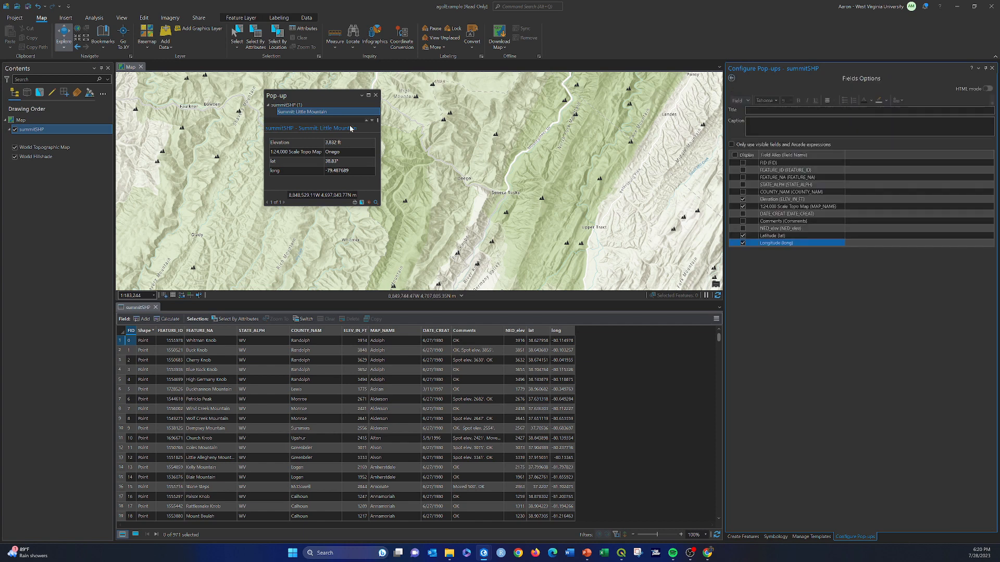
Step: Check the latitude and longitude rows in a different summit's pop-up and return to the list of pop-up elements
{"action": "left_click", "coordinate": [375, 96]}
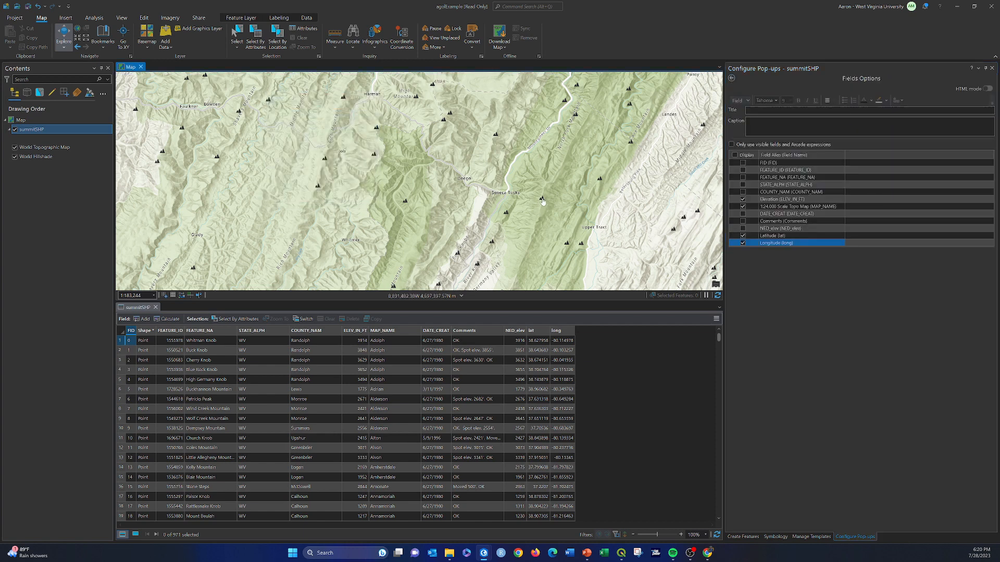
{"action": "left_click", "coordinate": [541, 198]}
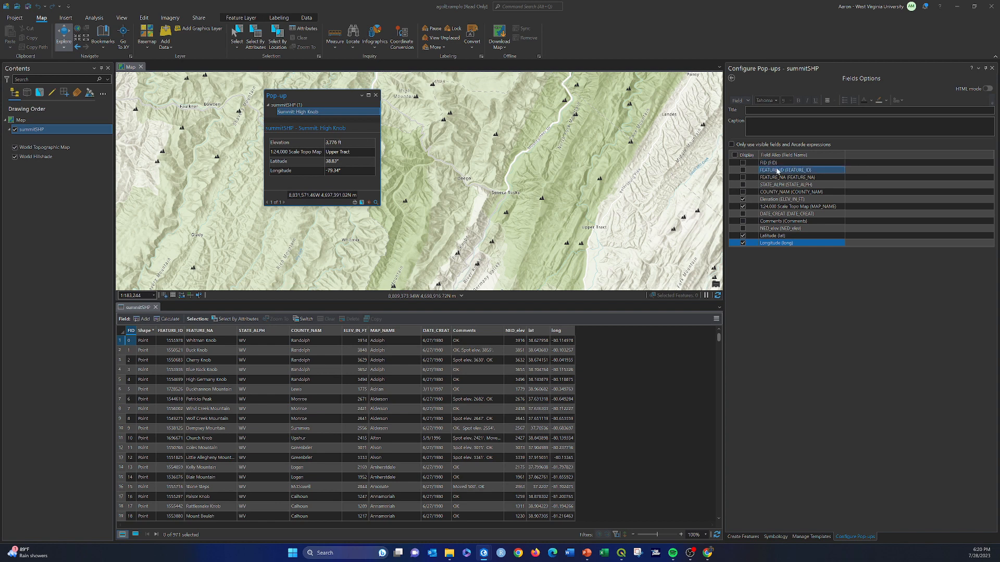
{"action": "left_click", "coordinate": [732, 78]}
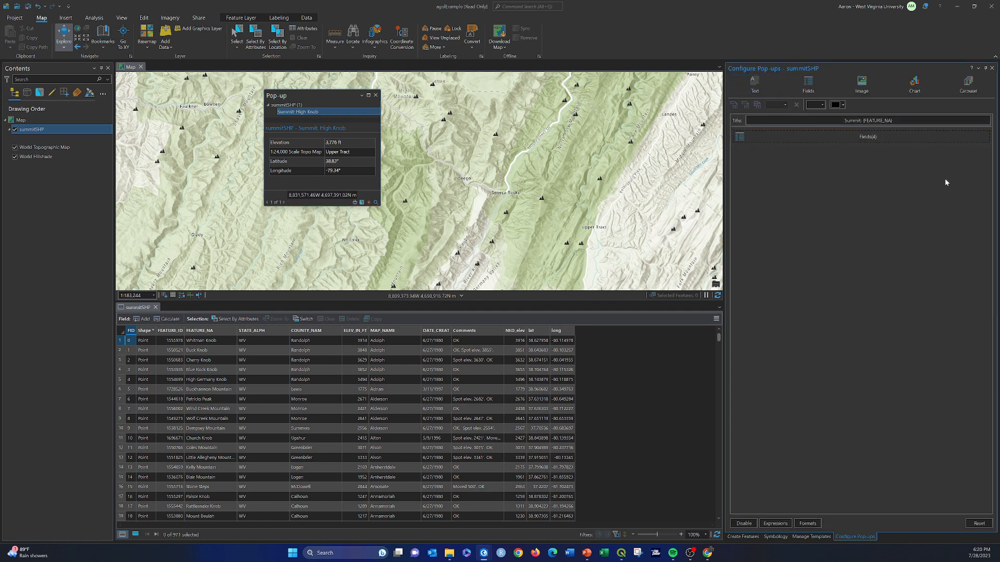
Step: Add an image element below the fields element of the pop-up and open its options
{"action": "left_click", "coordinate": [862, 139]}
{"action": "left_click", "coordinate": [867, 82]}
{"action": "left_click", "coordinate": [979, 152]}
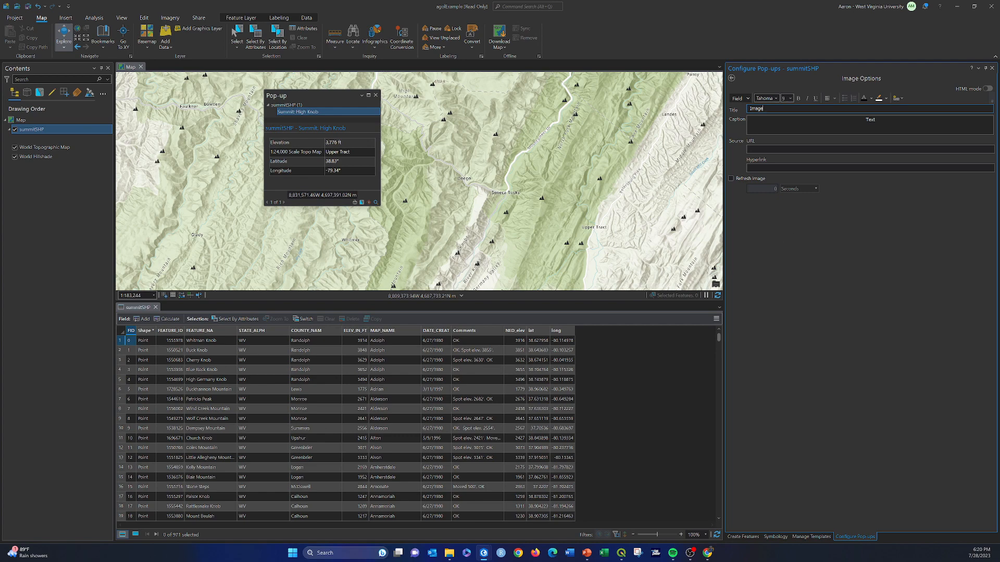
Step: Switch to Chrome and search Google for "wv" in a new browser tab
{"action": "key", "text": "alt+Tab"}
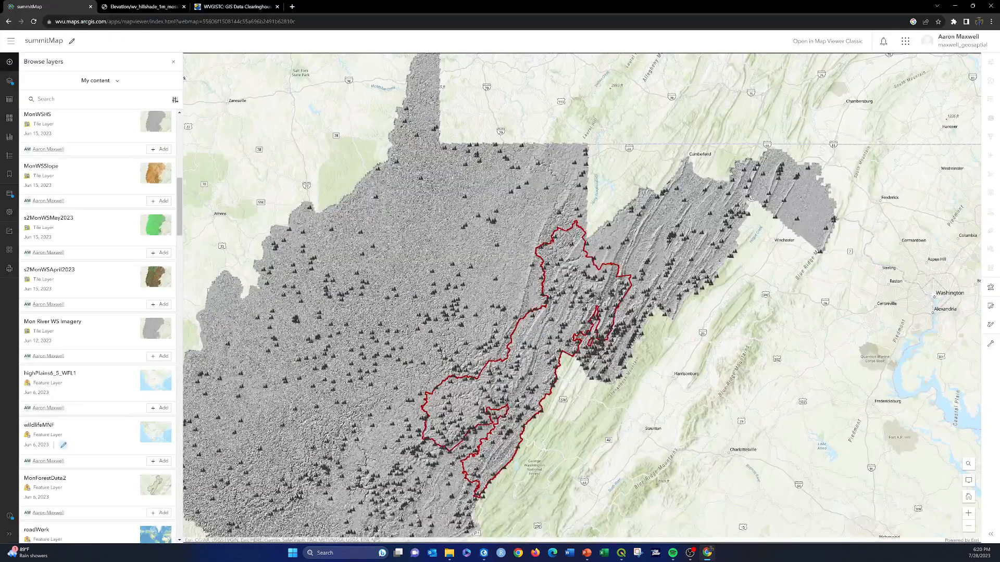
{"action": "left_click", "coordinate": [292, 7]}
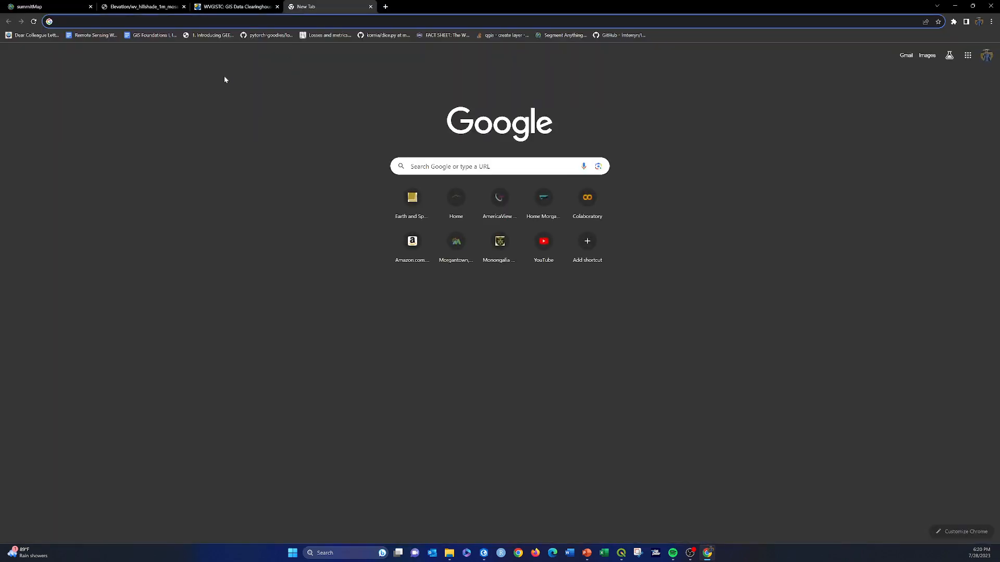
{"action": "left_click", "coordinate": [134, 21]}
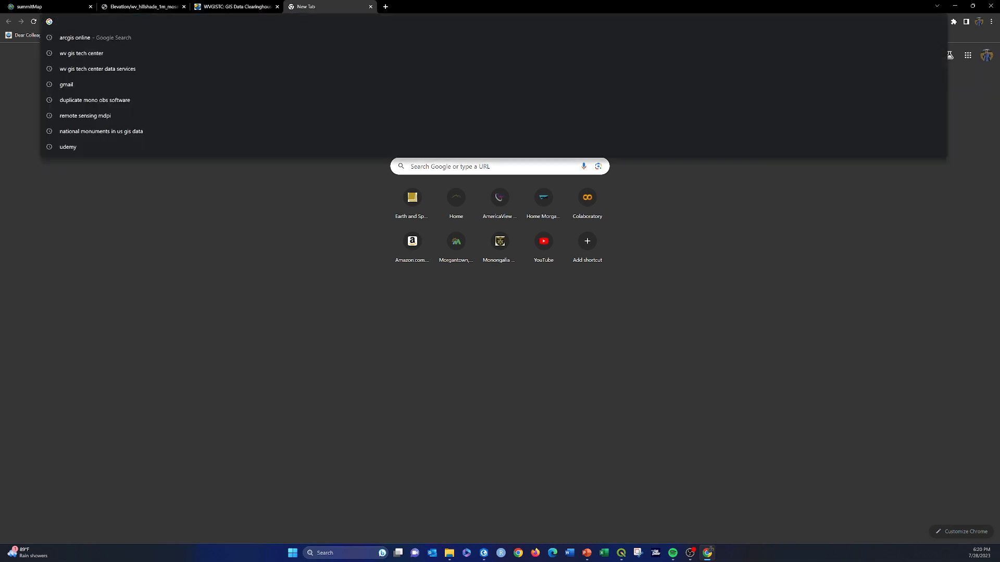
{"action": "type", "text": "w"}
{"action": "key", "text": "BackSpace"}
{"action": "key", "text": "BackSpace"}
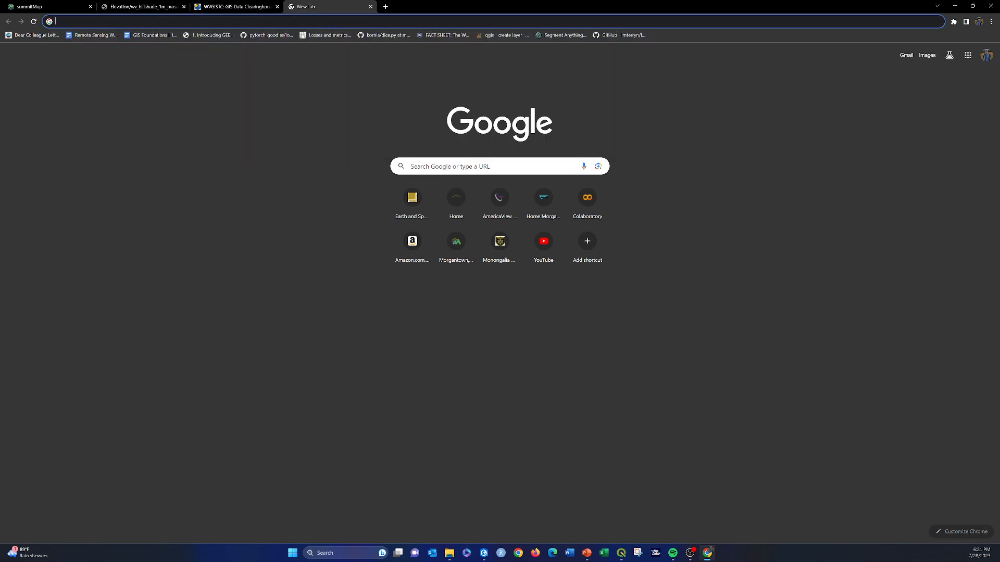
{"action": "type", "text": "usgs l"}
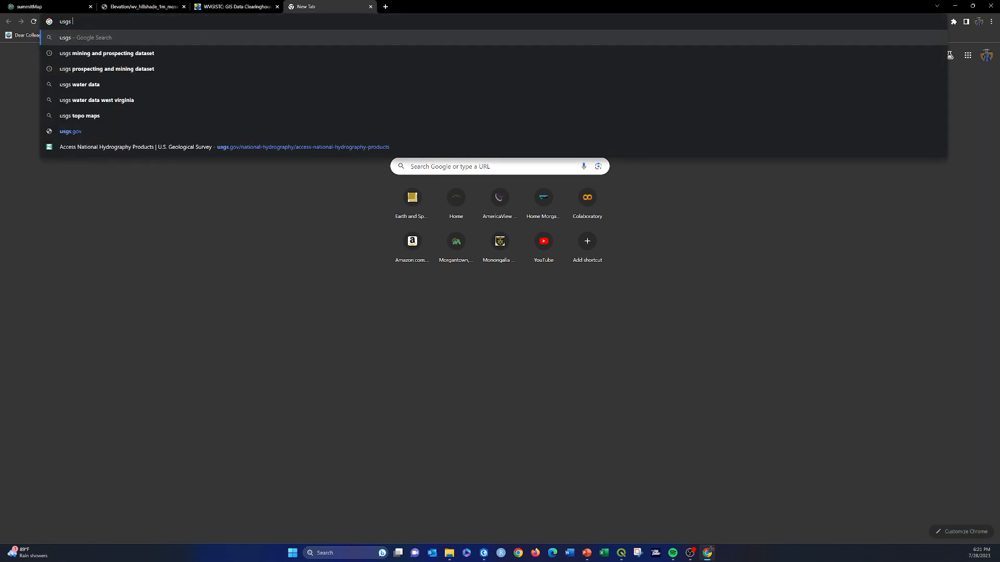
{"action": "key", "text": "BackSpace"}
{"action": "key", "text": "BackSpace"}
{"action": "key", "text": "BackSpace"}
{"action": "key", "text": "BackSpace"}
{"action": "key", "text": "BackSpace"}
{"action": "key", "text": "BackSpace"}
{"action": "type", "text": "wv"}
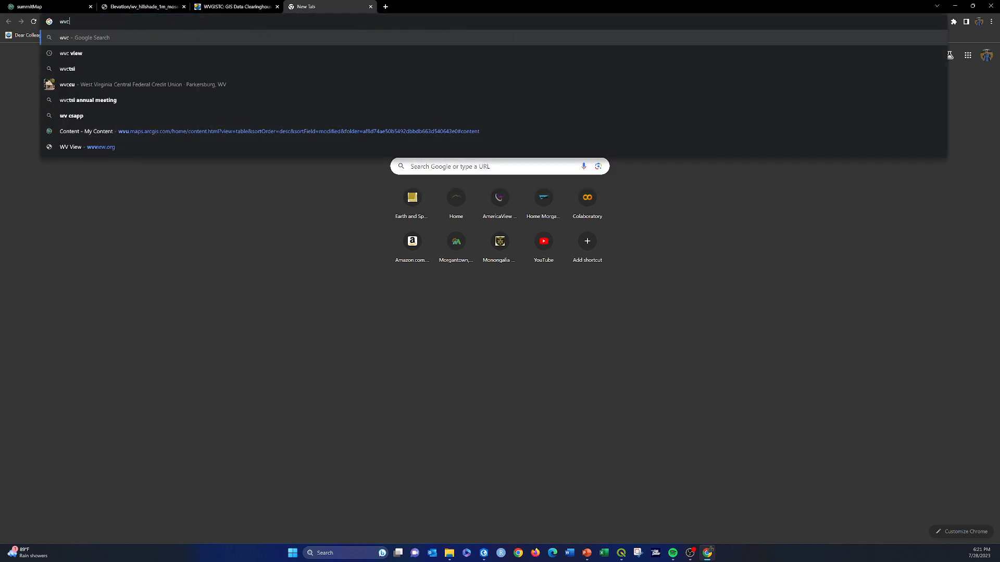
{"action": "key", "text": "Return"}
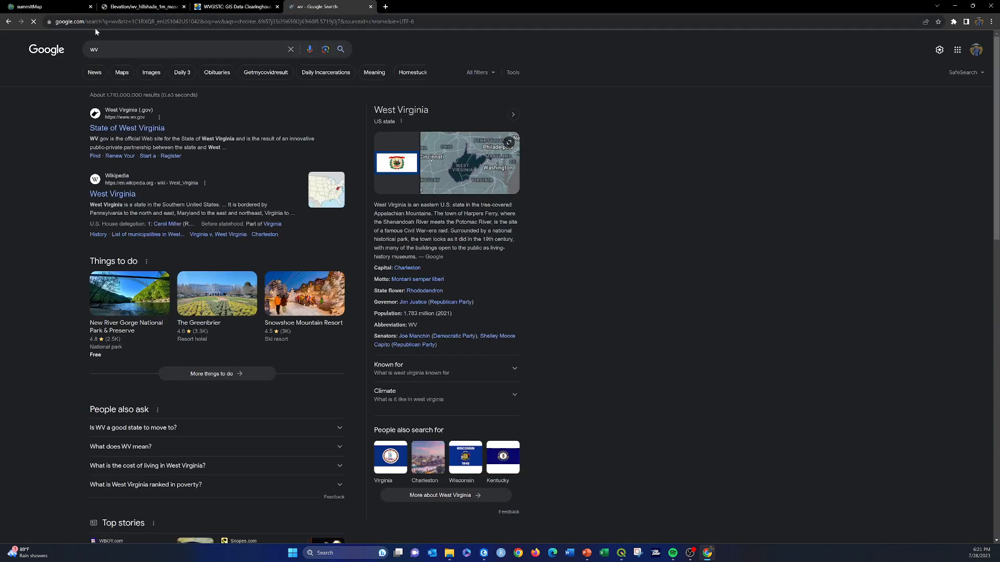
Step: Open the West Virginia Wikipedia article from the results and copy the image address of the state seal
{"action": "left_click", "coordinate": [146, 129]}
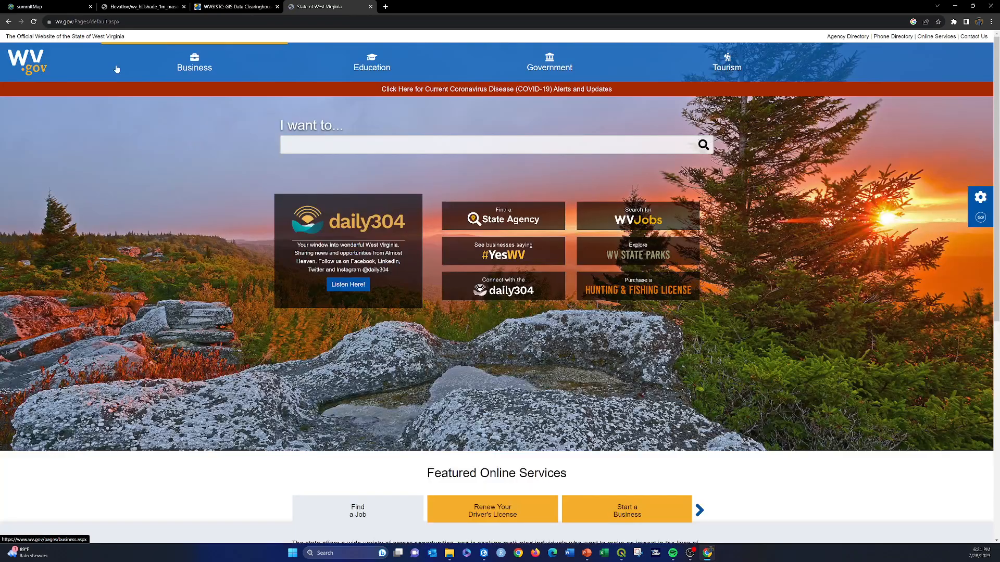
{"action": "left_click", "coordinate": [8, 21]}
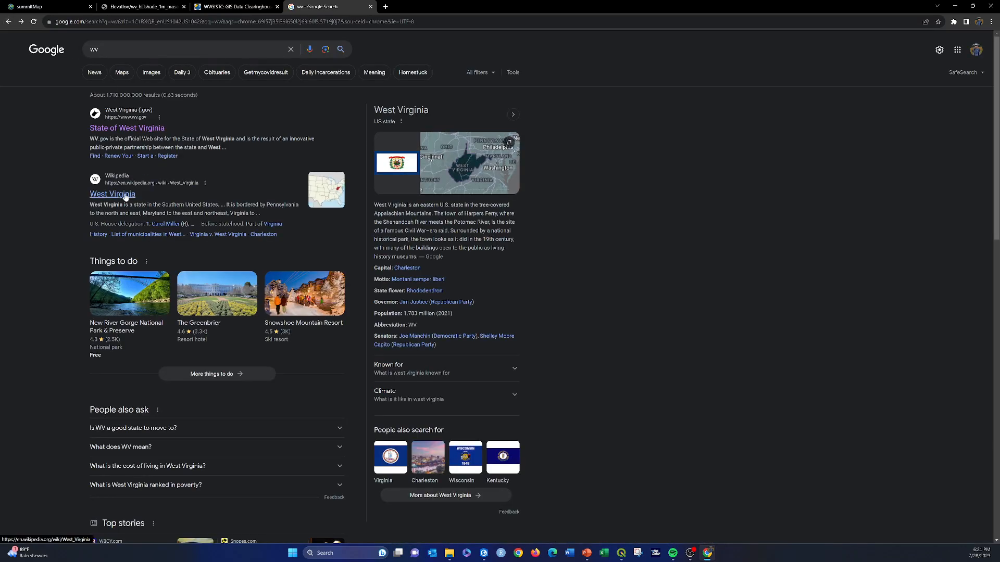
{"action": "left_click", "coordinate": [127, 195]}
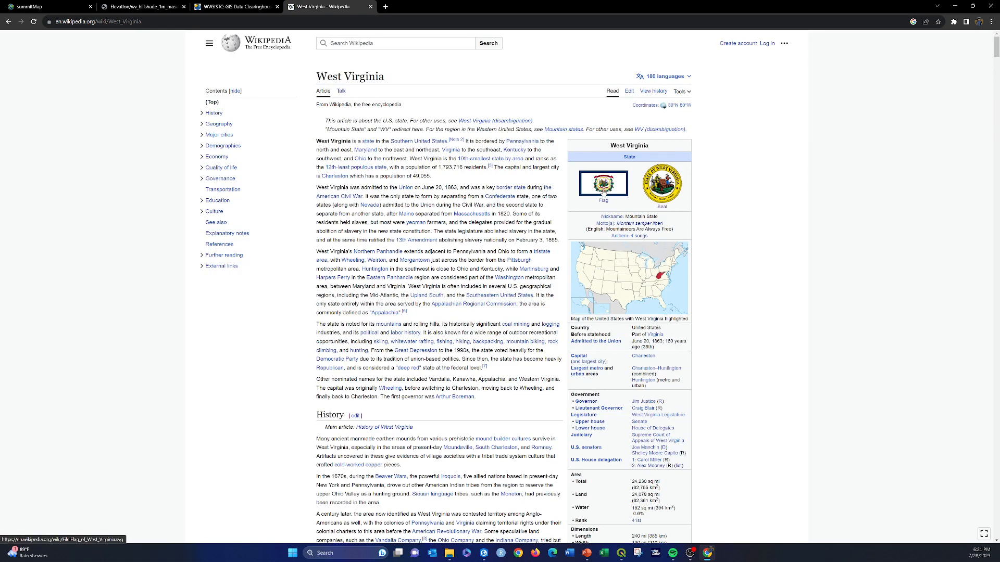
{"action": "left_click", "coordinate": [662, 185]}
{"action": "right_click", "coordinate": [507, 258]}
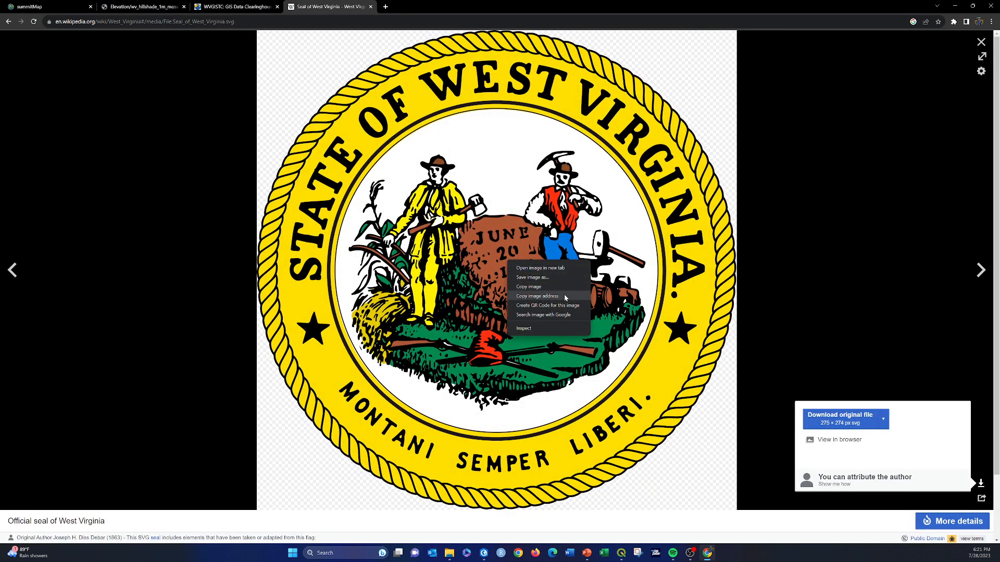
{"action": "left_click", "coordinate": [538, 296]}
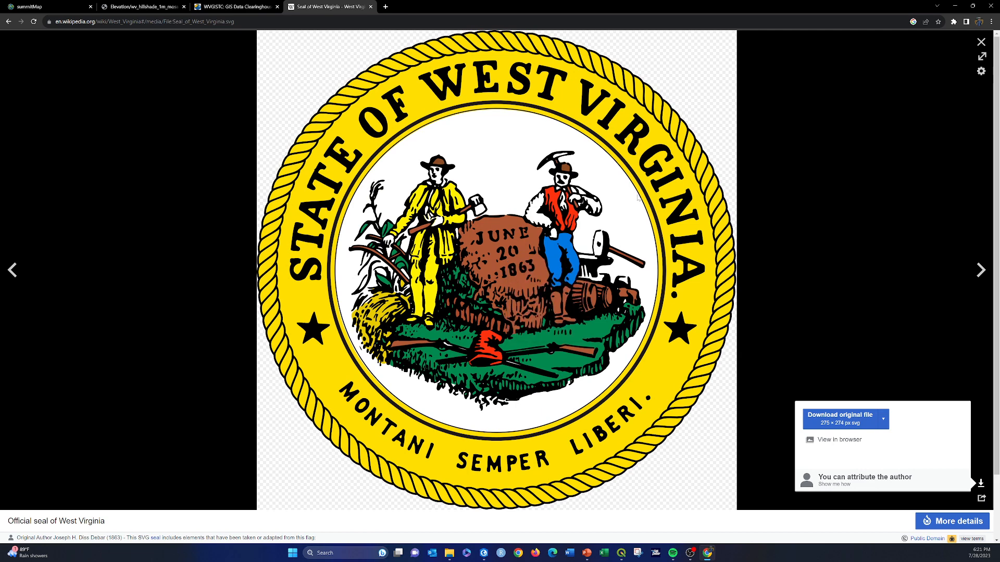
Step: Return to ArcGIS Pro and paste the copied seal address as the image element's source URL
{"action": "left_click", "coordinate": [955, 7]}
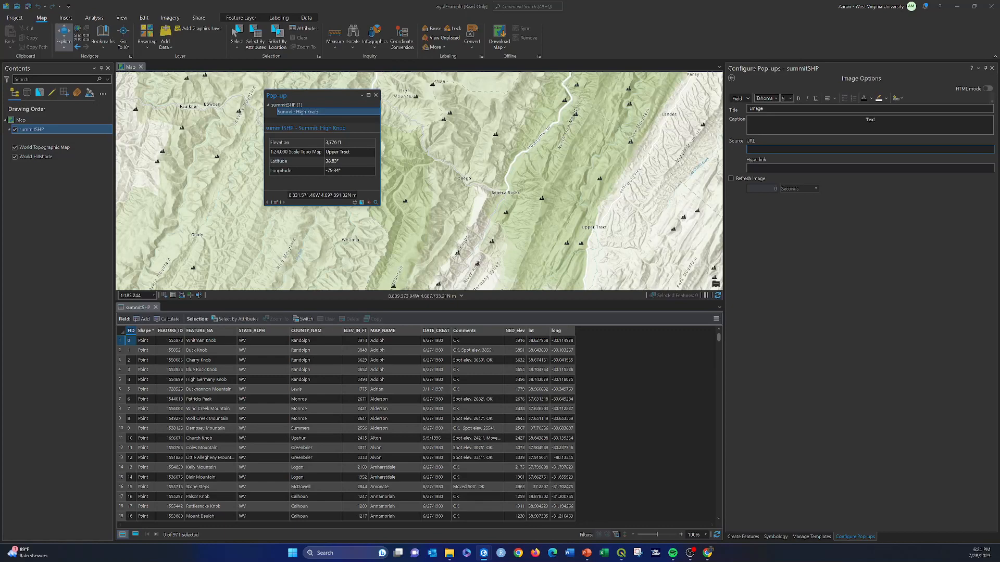
{"action": "left_click", "coordinate": [802, 150]}
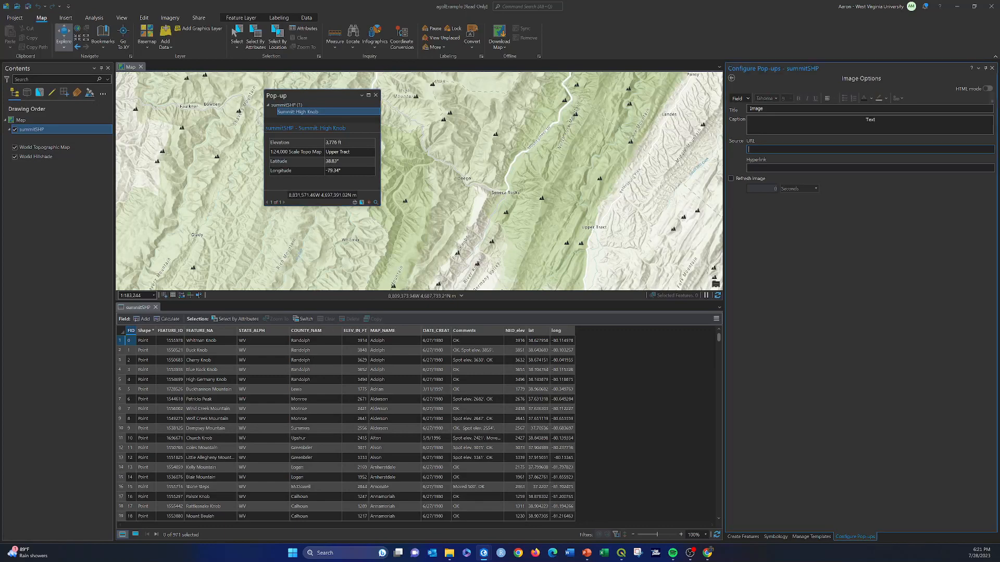
{"action": "right_click", "coordinate": [763, 151]}
{"action": "left_click", "coordinate": [771, 175]}
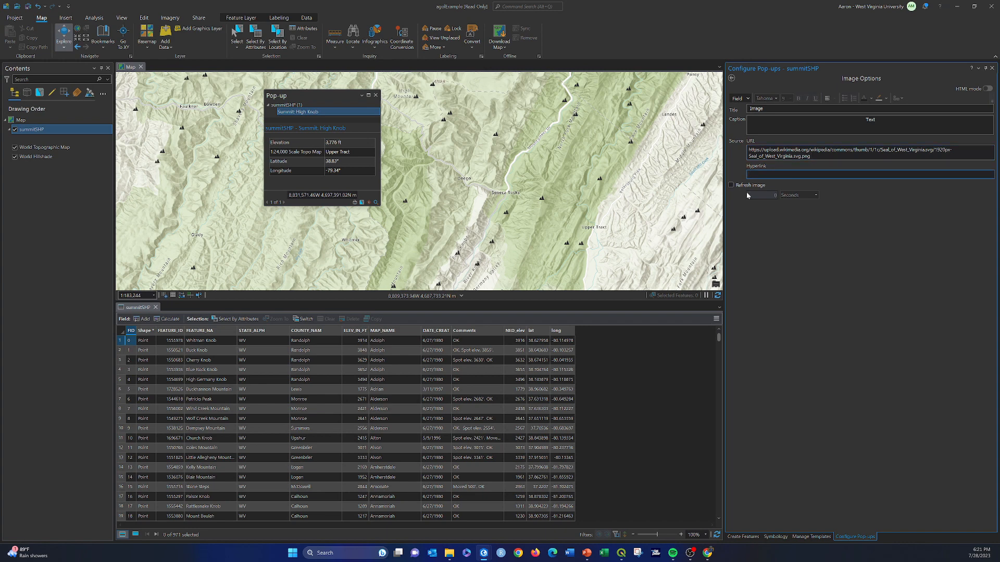
Step: Copy the West Virginia Wikipedia article's web address from Chrome and paste it as the image's hyperlink in ArcGIS Pro
{"action": "left_click", "coordinate": [707, 553]}
{"action": "left_click", "coordinate": [9, 21]}
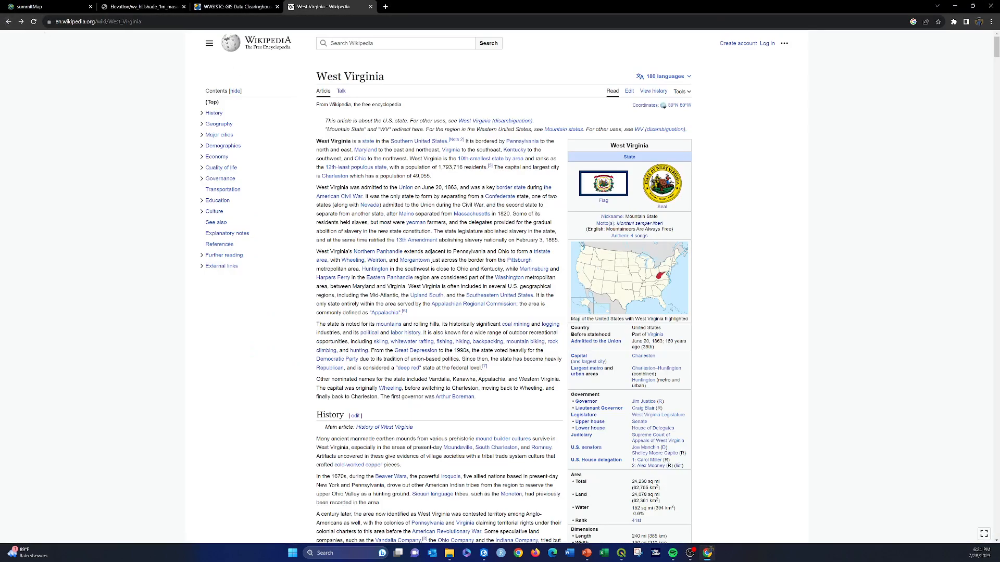
{"action": "right_click", "coordinate": [127, 21]}
{"action": "left_click", "coordinate": [153, 77]}
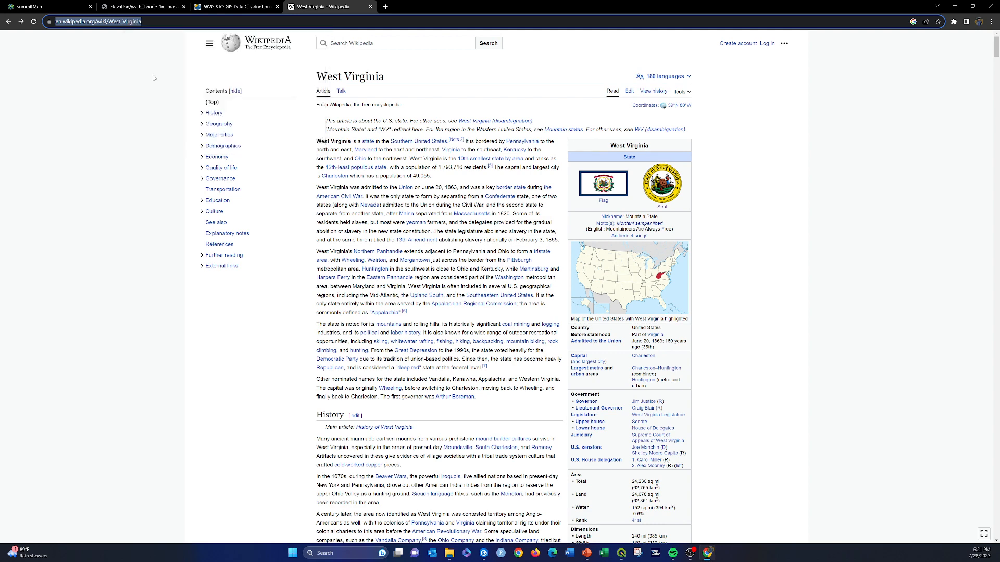
{"action": "left_click", "coordinate": [955, 6]}
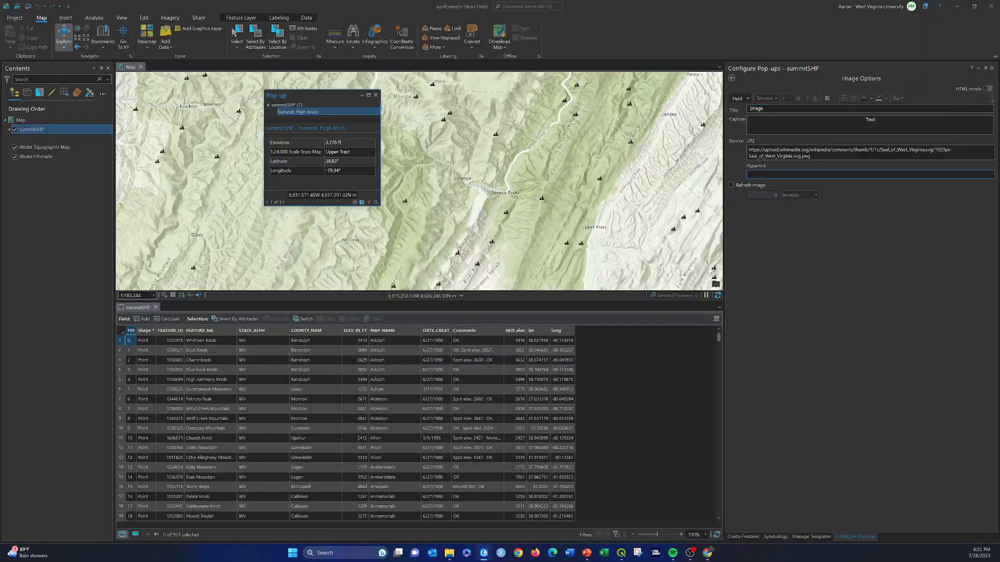
{"action": "right_click", "coordinate": [761, 177]}
{"action": "left_click", "coordinate": [779, 203]}
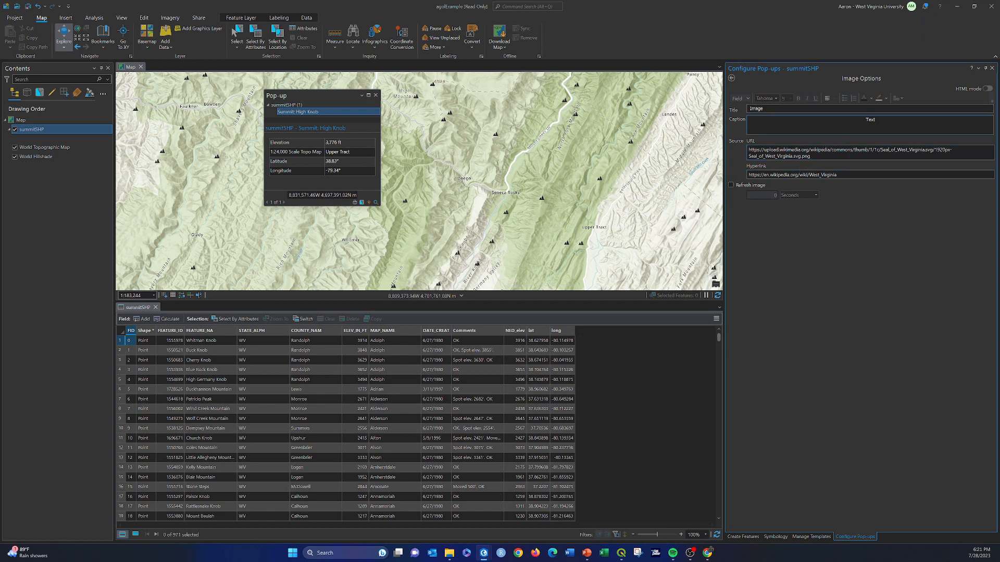
Step: Caption the image "WV state seal", title it "State Seal", and return to the list of pop-up elements
{"action": "double_click", "coordinate": [870, 120]}
{"action": "key", "text": "BackSpace"}
{"action": "type", "text": "WV state seal"}
{"action": "key", "text": "BackSpace"}
{"action": "key", "text": "BackSpace"}
{"action": "key", "text": "BackSpace"}
{"action": "key", "text": "BackSpace"}
{"action": "key", "text": "BackSpace"}
{"action": "type", "text": "State Seal"}
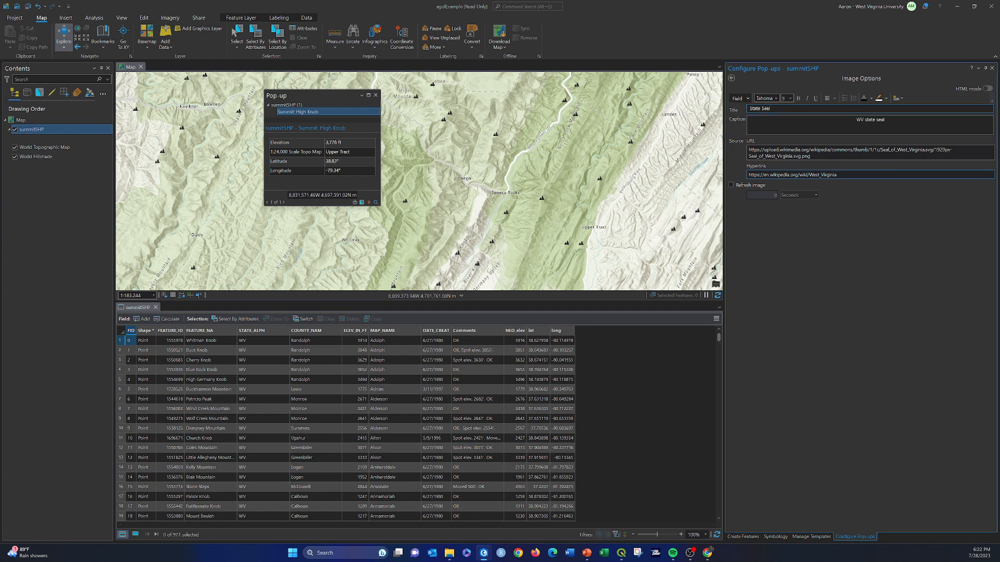
{"action": "left_click", "coordinate": [882, 175]}
{"action": "left_click", "coordinate": [732, 80]}
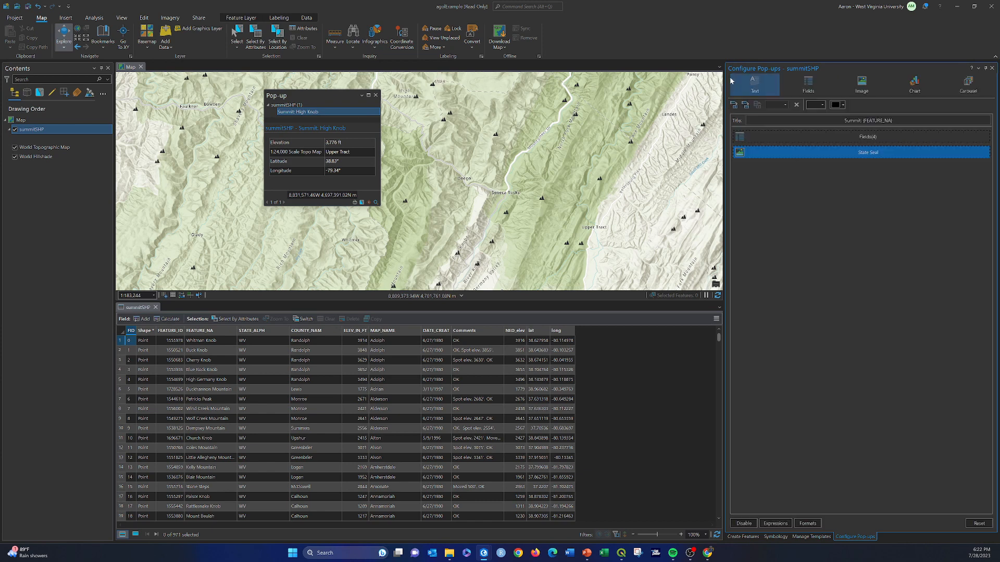
Step: Check the state seal image and its Wikipedia link in the Little Mountain summit's pop-up, and close both windows
{"action": "left_click", "coordinate": [375, 94]}
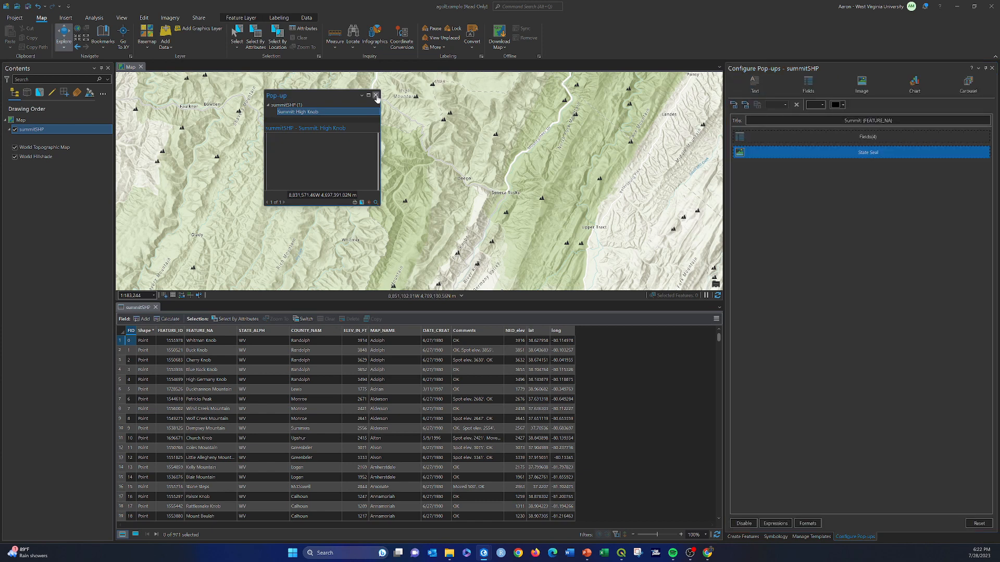
{"action": "left_click", "coordinate": [405, 203]}
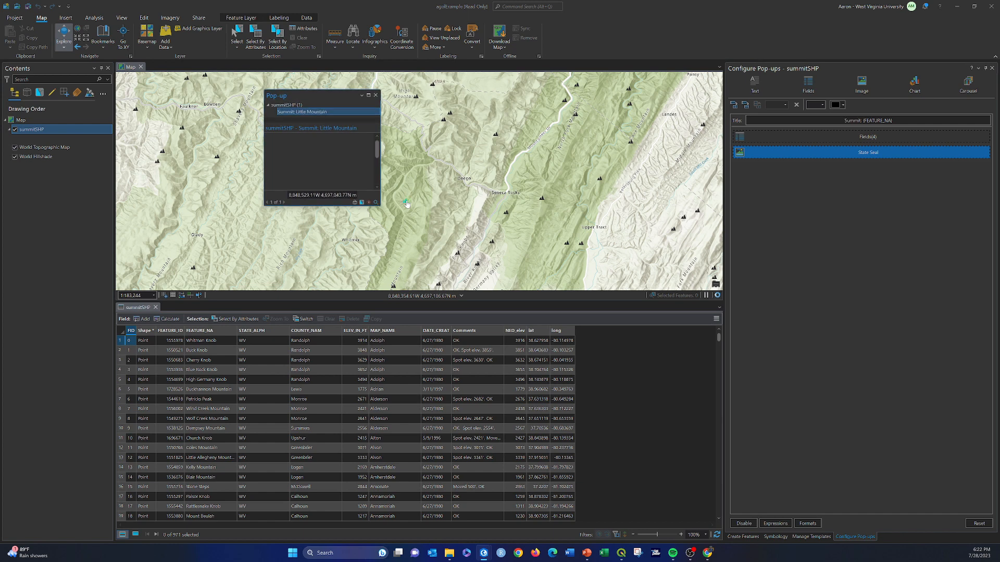
{"action": "mouse_move", "coordinate": [373, 147]}
{"action": "left_mouse_down"}
{"action": "mouse_move", "coordinate": [377, 175]}
{"action": "mouse_move", "coordinate": [377, 155]}
{"action": "mouse_move", "coordinate": [376, 163]}
{"action": "left_mouse_up"}
{"action": "left_click", "coordinate": [322, 171]}
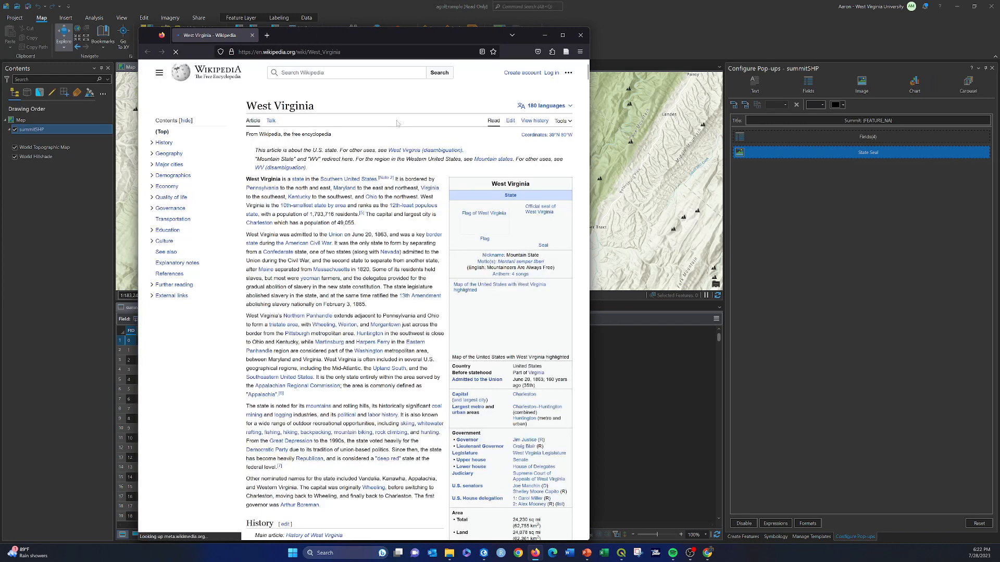
{"action": "left_click", "coordinate": [580, 35]}
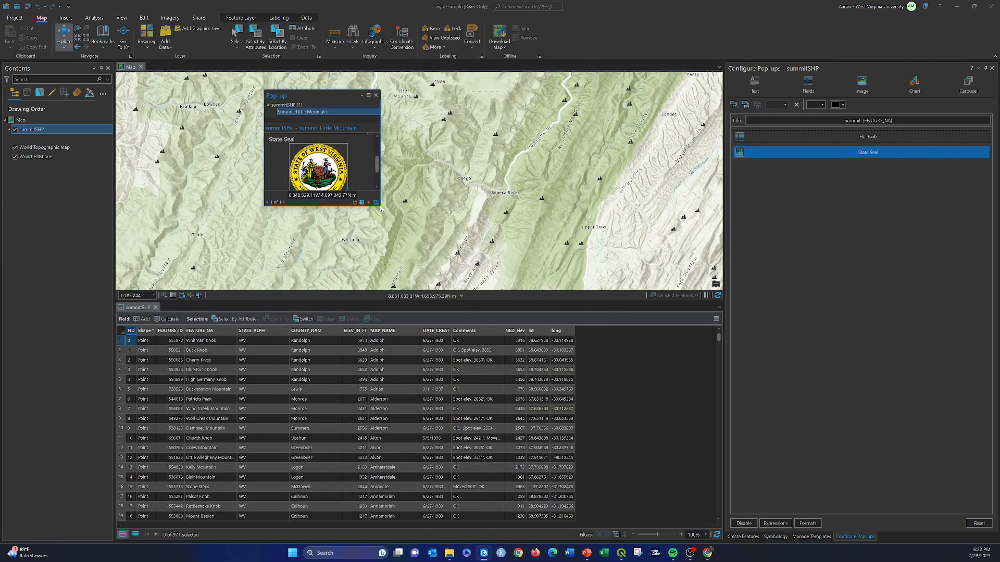
{"action": "left_click", "coordinate": [375, 95]}
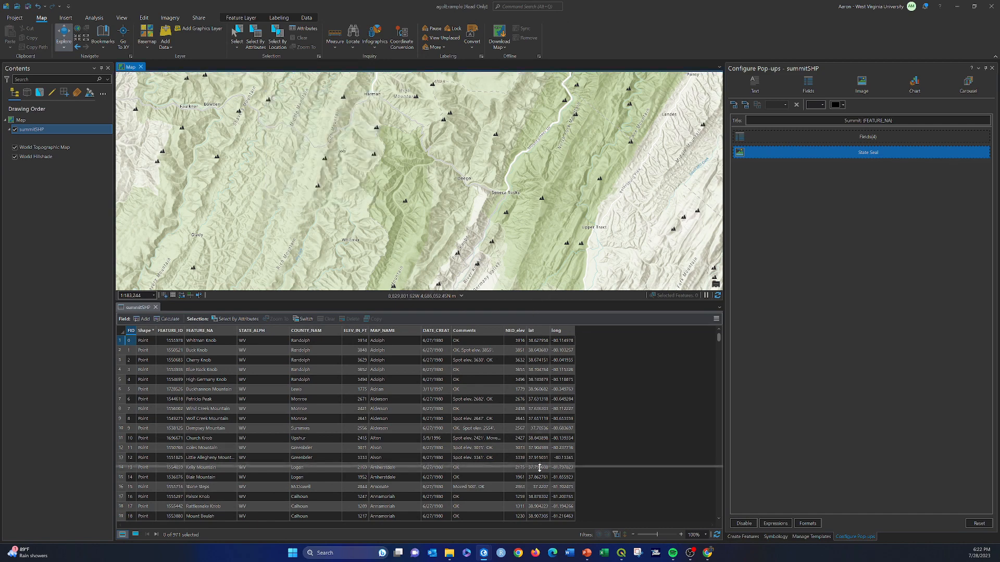
Step: Shrink the attribute table to enlarge the map and show a wider area of summits around Petersburg
{"action": "left_click_drag", "start_coordinate": [539, 467], "coordinate": [539, 469]}
{"action": "scroll", "coordinate": [408, 254], "scroll_direction": "down", "scroll_amount": 4}
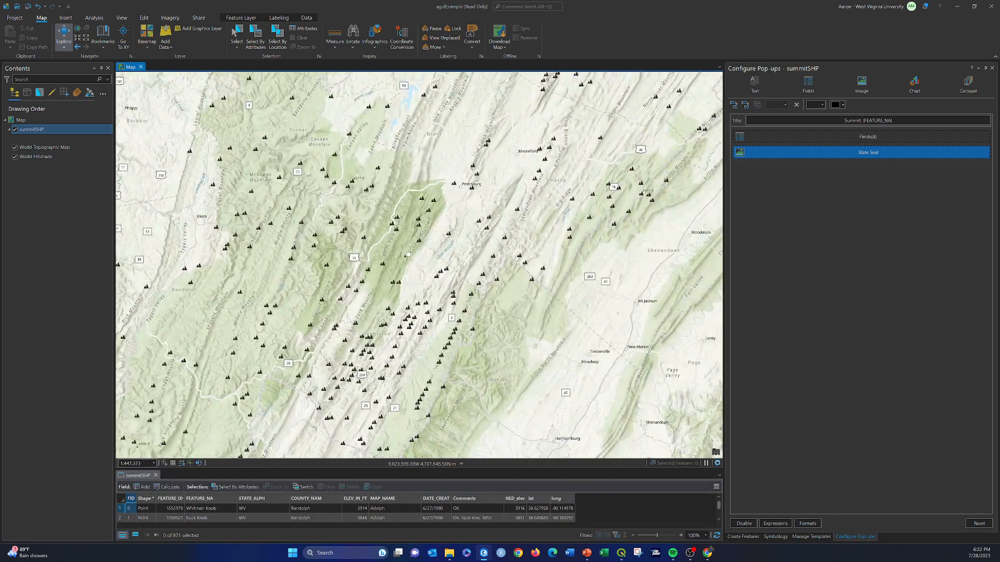
{"action": "left_click_drag", "start_coordinate": [408, 254], "coordinate": [402, 286]}
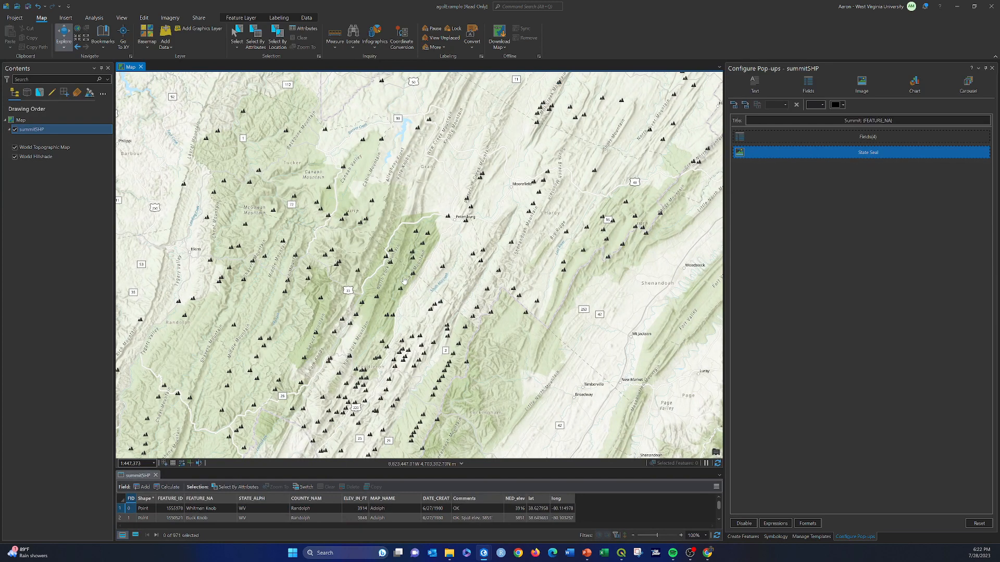
Step: Add a chart element below the State Seal image and display only the Elevation (ELEV_IN_FT) field in it
{"action": "left_click", "coordinate": [912, 87]}
{"action": "mouse_move", "coordinate": [978, 168]}
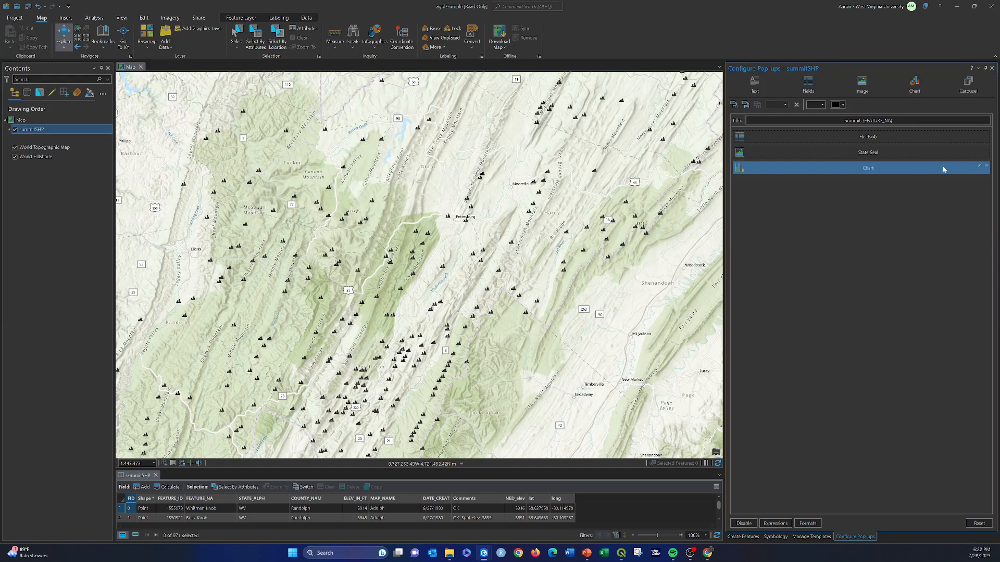
{"action": "left_click", "coordinate": [978, 168]}
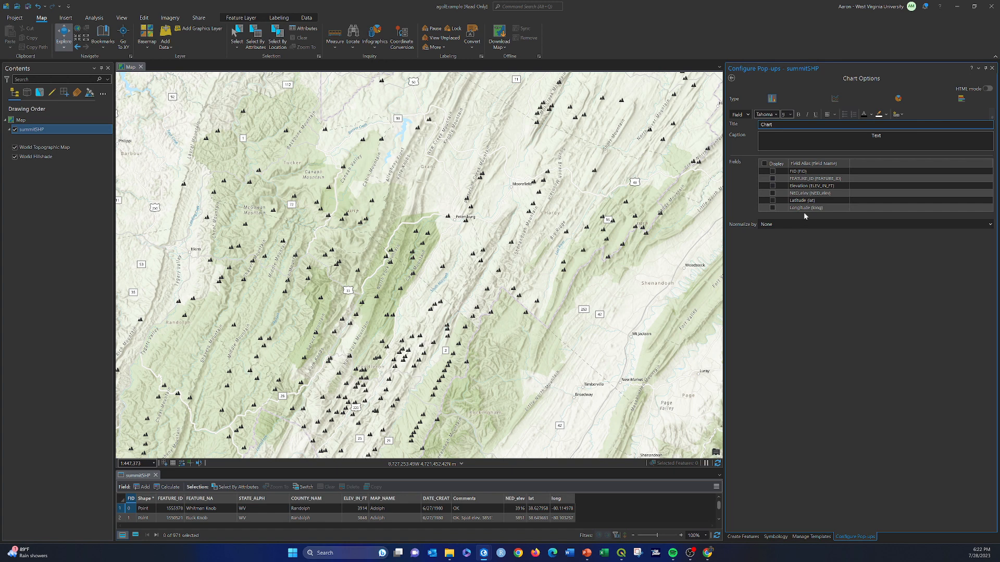
{"action": "left_click", "coordinate": [773, 194]}
{"action": "left_click", "coordinate": [773, 186]}
{"action": "left_click", "coordinate": [773, 186]}
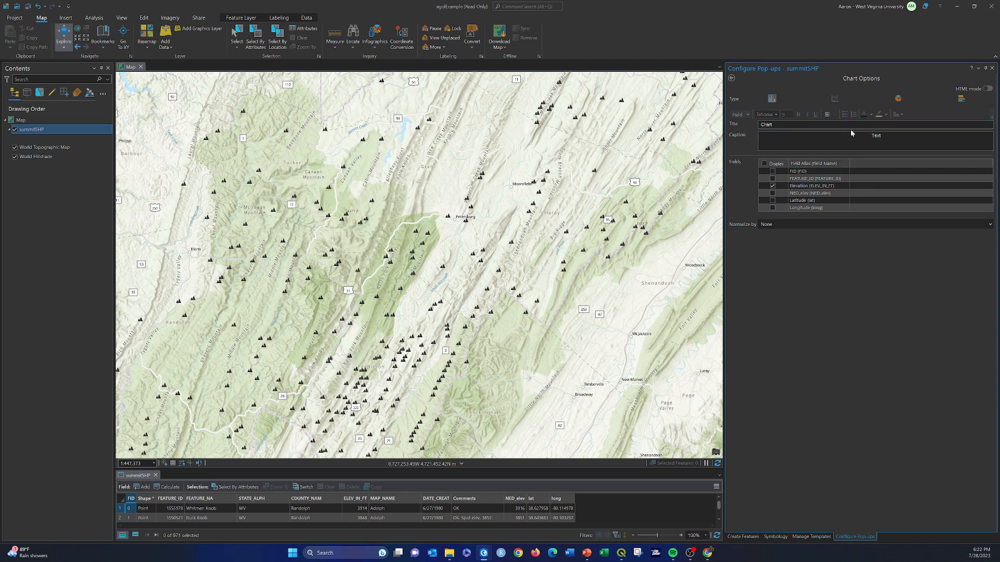
Step: Title the chart "Elevation Chart", replace its placeholder caption with an elevation description, and return to the list of pop-up elements
{"action": "left_click_drag", "start_coordinate": [799, 125], "coordinate": [740, 127]}
{"action": "key", "text": "BackSpace"}
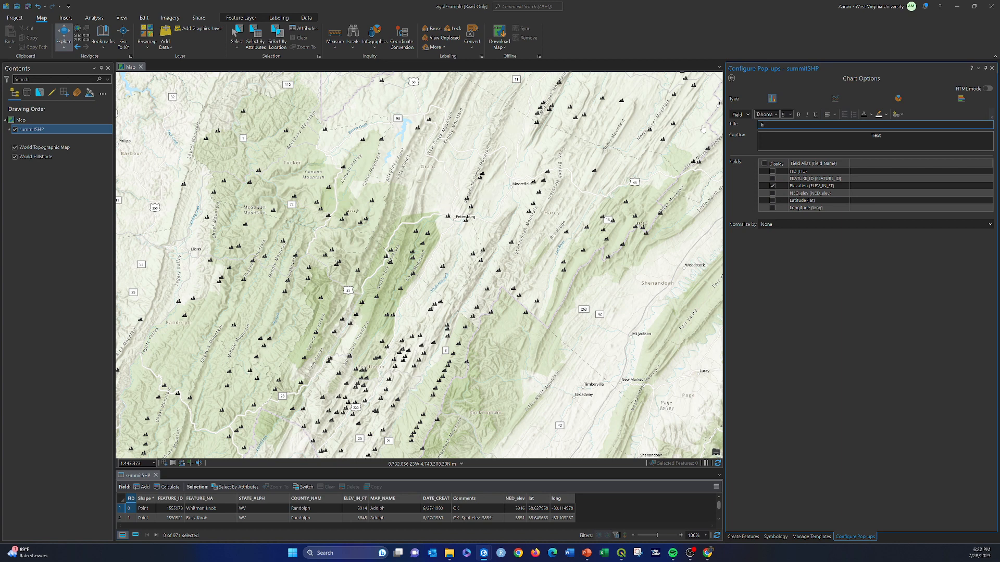
{"action": "type", "text": "Elevation Char"}
{"action": "double_click", "coordinate": [876, 135]}
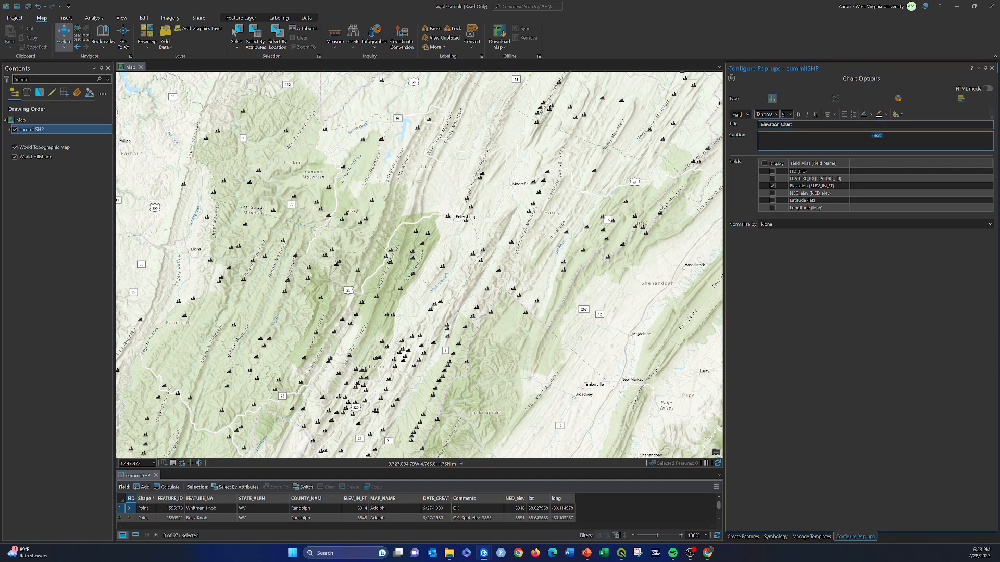
{"action": "key", "text": "BackSpace"}
{"action": "type", "text": "Elevat"}
{"action": "type", "text": "uib ub"}
{"action": "type", "text": "tuin"}
{"action": "left_click", "coordinate": [731, 79]}
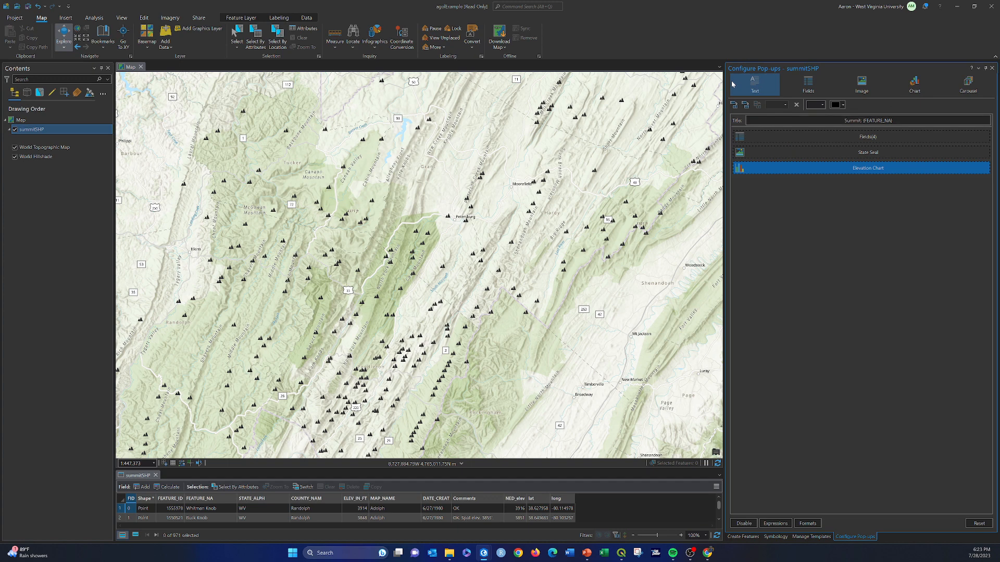
Step: Open the Gap Mountain summit's pop-up near Petersburg and enlarge its window to check the elevation chart
{"action": "left_click", "coordinate": [466, 221]}
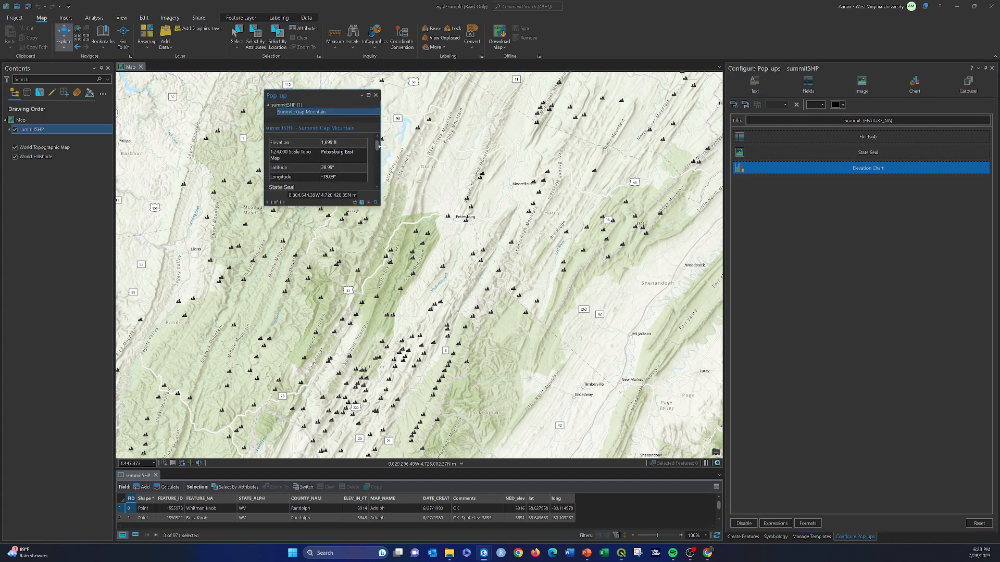
{"action": "left_click_drag", "start_coordinate": [379, 146], "coordinate": [511, 183]}
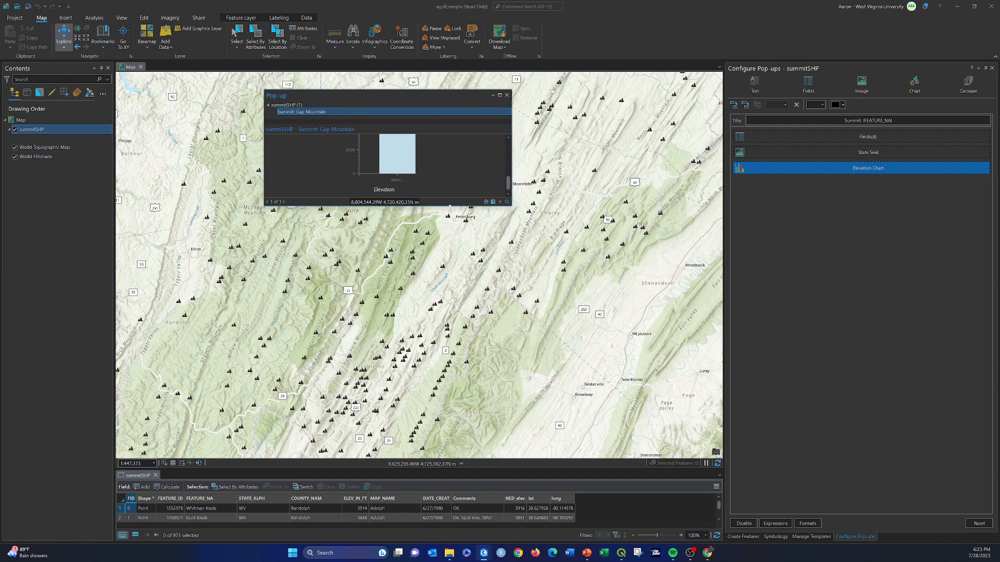
{"action": "left_click_drag", "start_coordinate": [450, 207], "coordinate": [458, 305]}
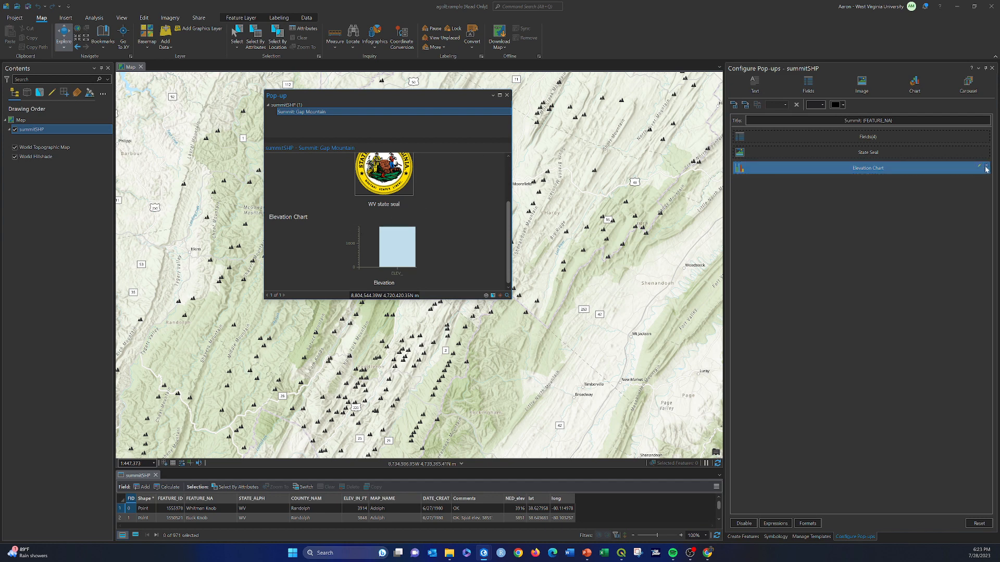
Step: Delete the Elevation Chart element from the pop-up configuration and check the result in the High Knob summit's pop-up
{"action": "left_click", "coordinate": [986, 168]}
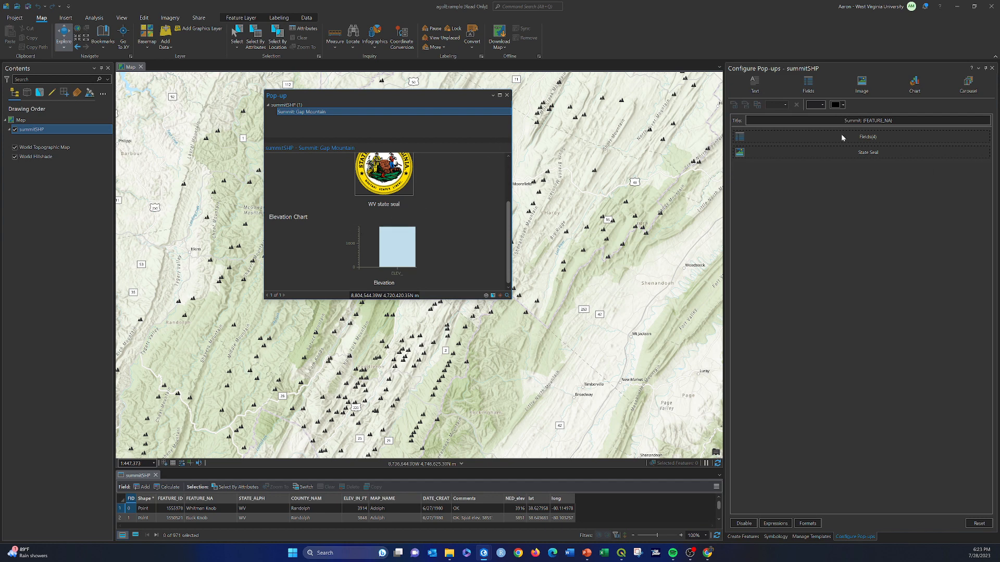
{"action": "left_click", "coordinate": [507, 97]}
{"action": "left_click", "coordinate": [537, 123]}
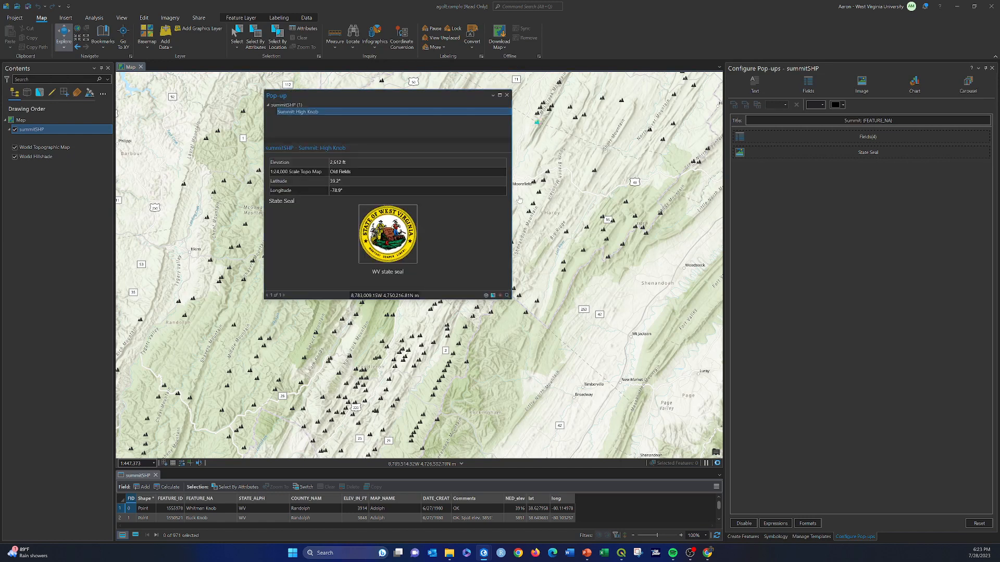
Step: Add a carousel element, review its image and chart options, remove it again, and close the High Knob pop-up
{"action": "left_click", "coordinate": [970, 84]}
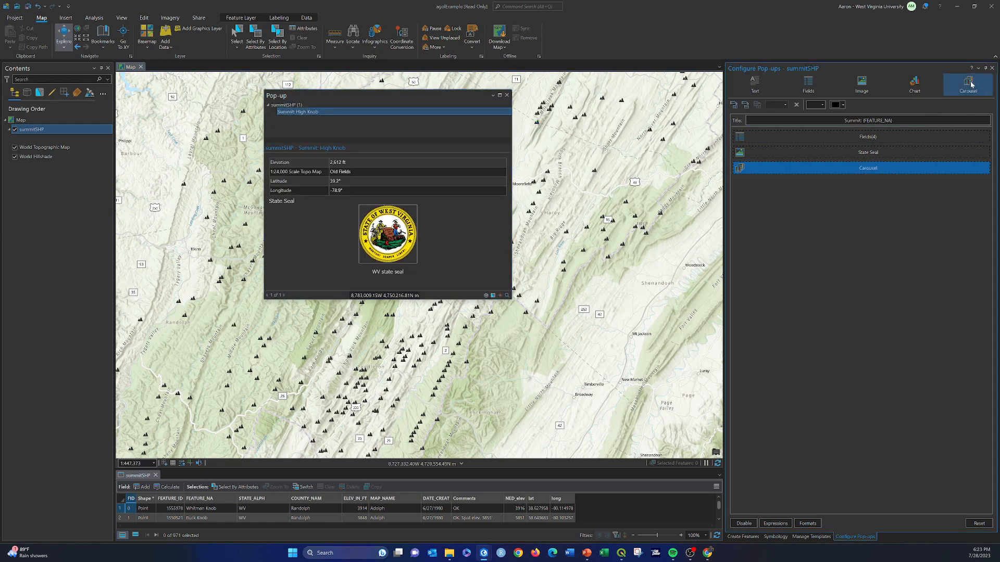
{"action": "left_click", "coordinate": [979, 166]}
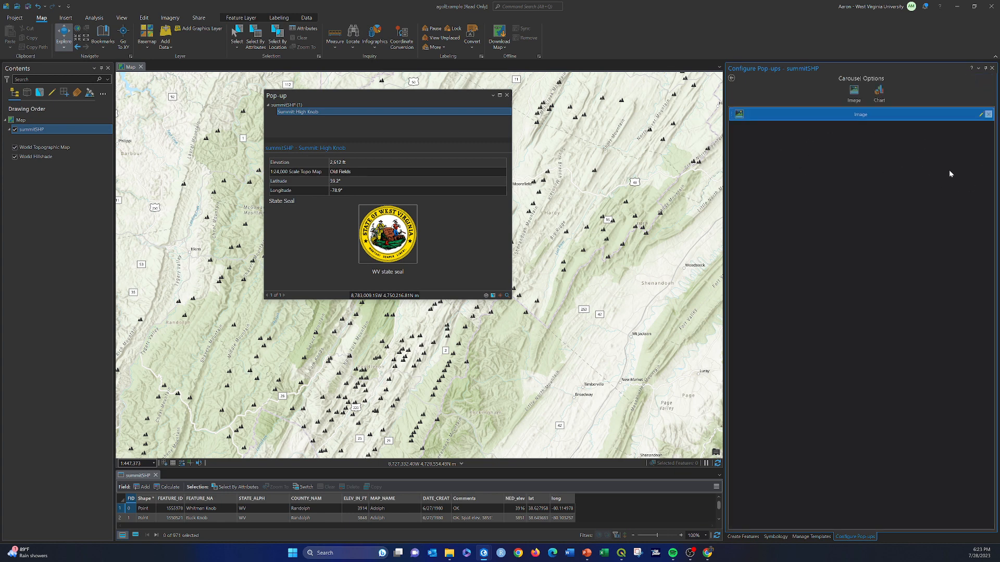
{"action": "left_click", "coordinate": [732, 79]}
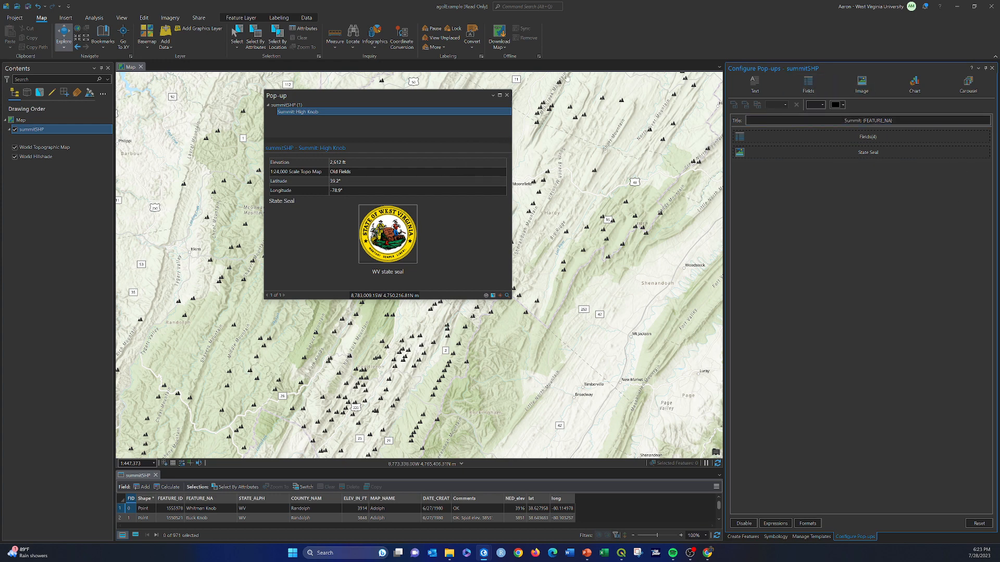
{"action": "left_click", "coordinate": [507, 95]}
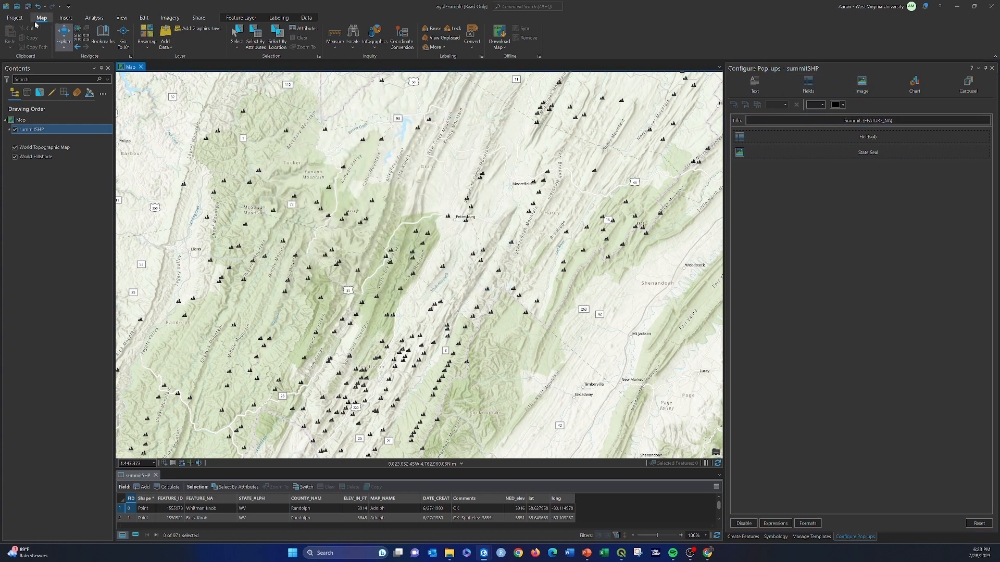
{"action": "left_click", "coordinate": [14, 17]}
{"action": "left_click", "coordinate": [10, 73]}
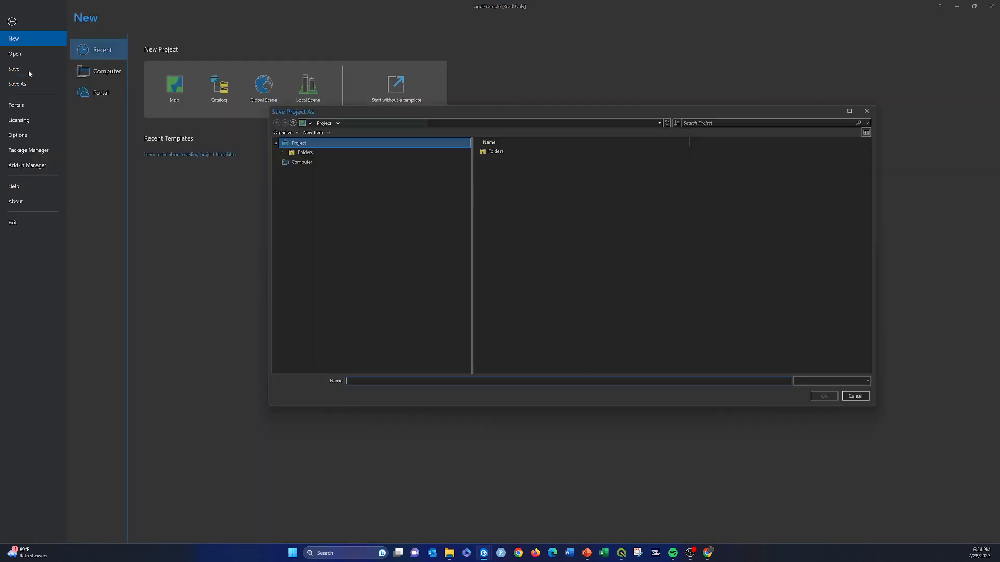
{"action": "left_click", "coordinate": [866, 111]}
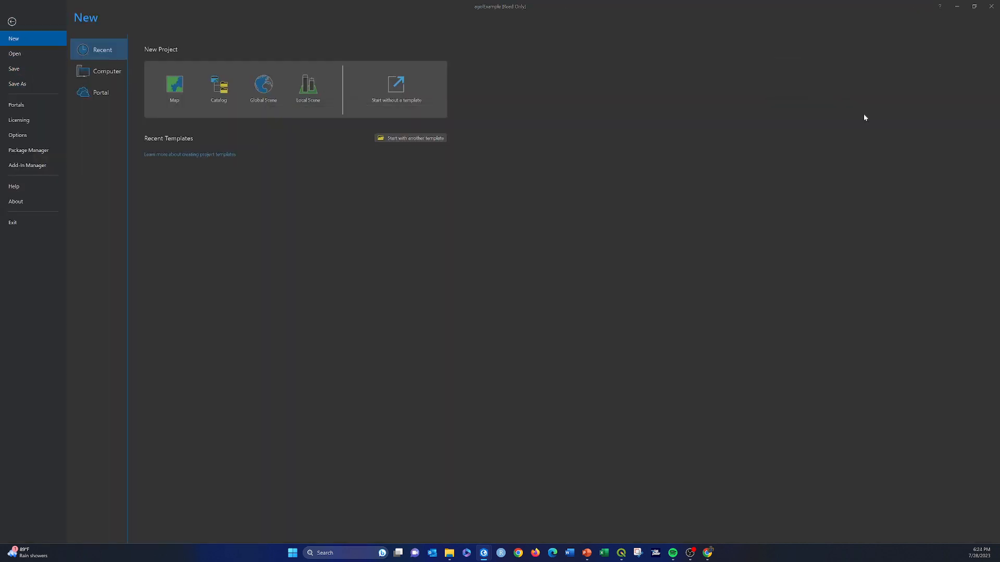
{"action": "key", "text": "Escape"}
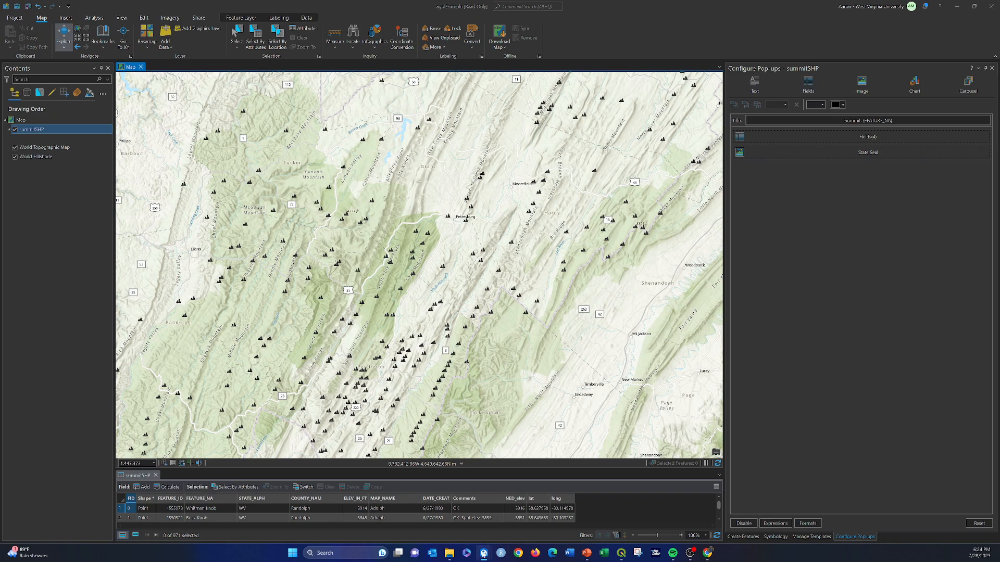
Step: Close the other agolExample project window without saving its changes and return to the read-only project
{"action": "mouse_move", "coordinate": [483, 554]}
{"action": "left_click", "coordinate": [523, 518]}
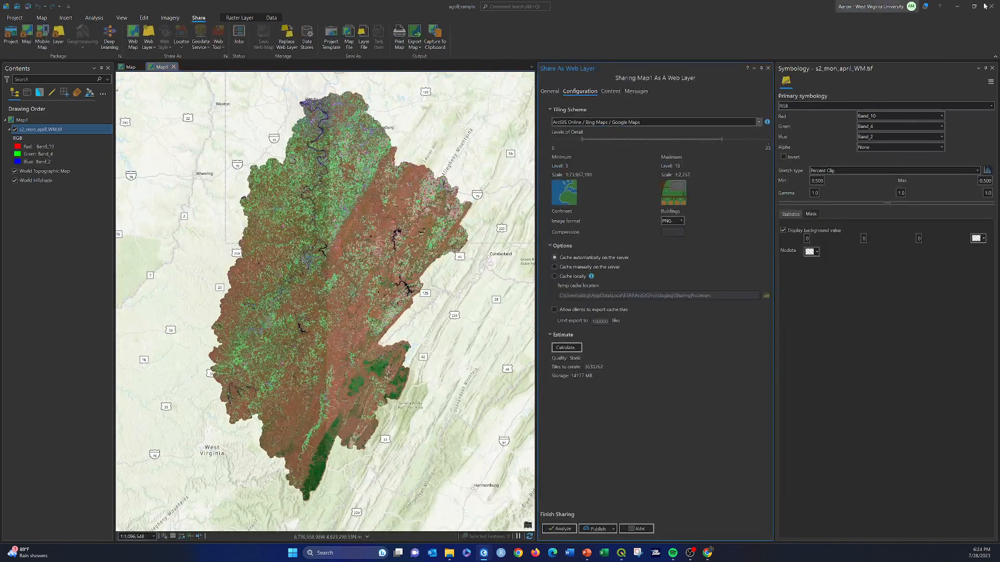
{"action": "left_click", "coordinate": [524, 289]}
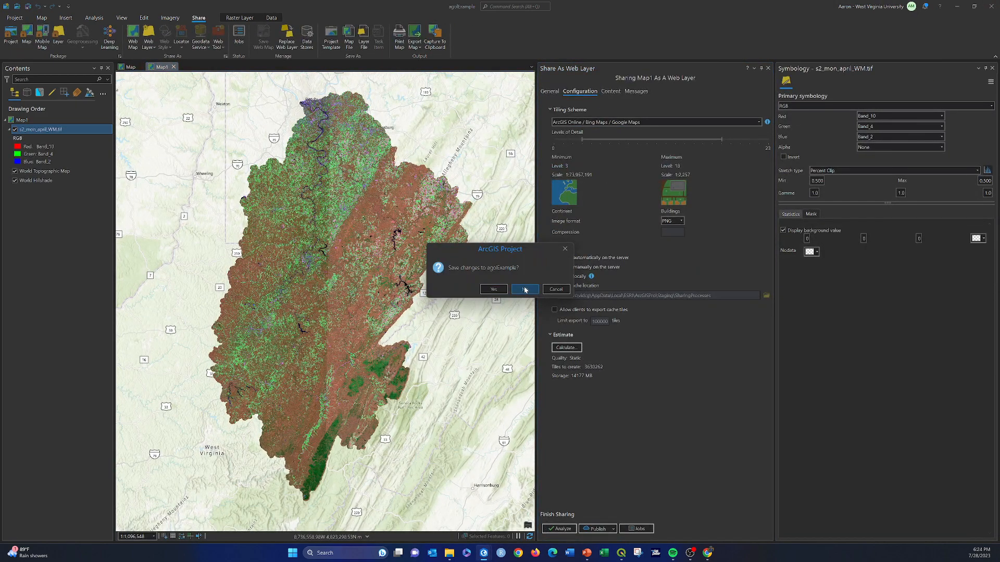
{"action": "mouse_move", "coordinate": [483, 557]}
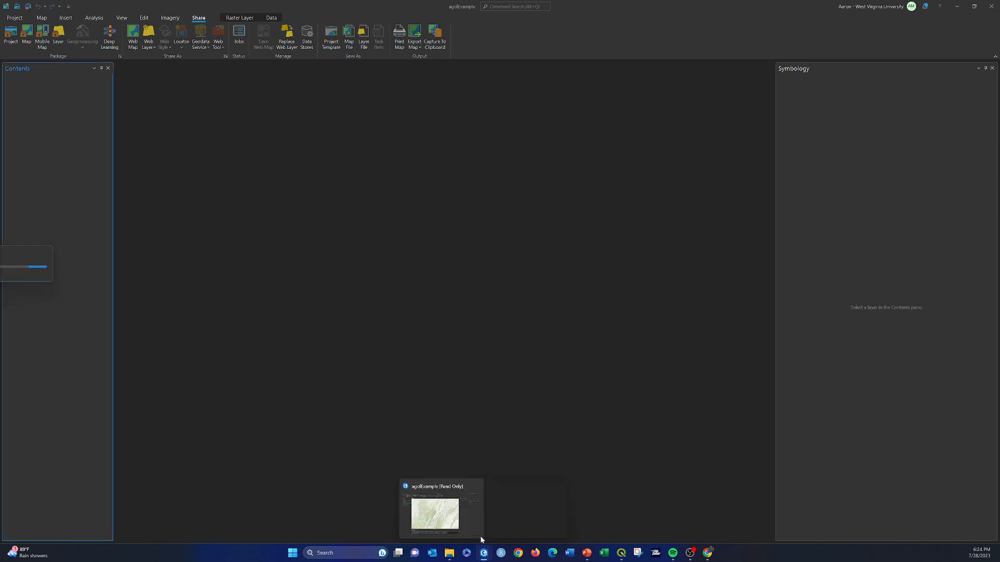
{"action": "left_click", "coordinate": [436, 514]}
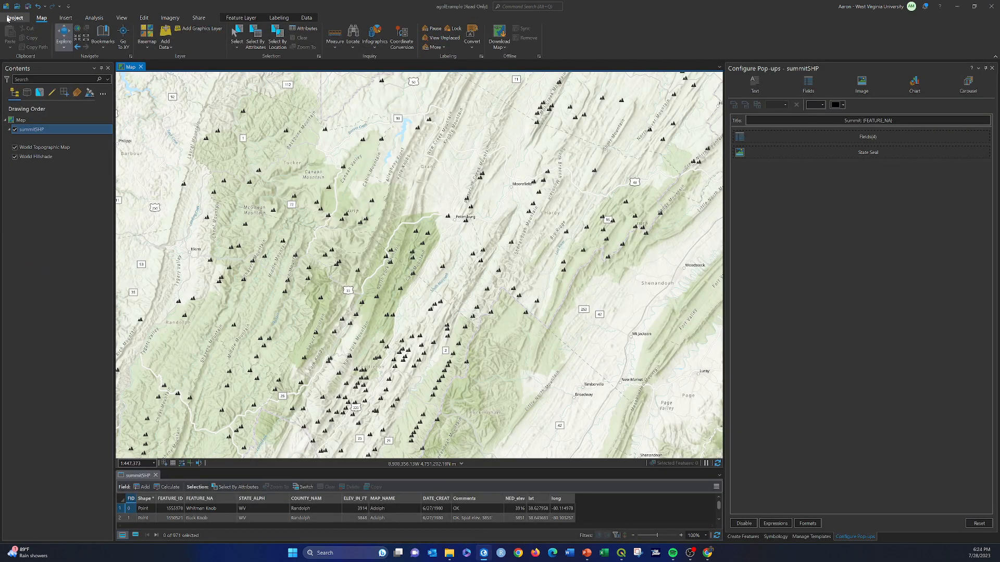
{"action": "left_click", "coordinate": [14, 18]}
{"action": "left_click", "coordinate": [15, 69]}
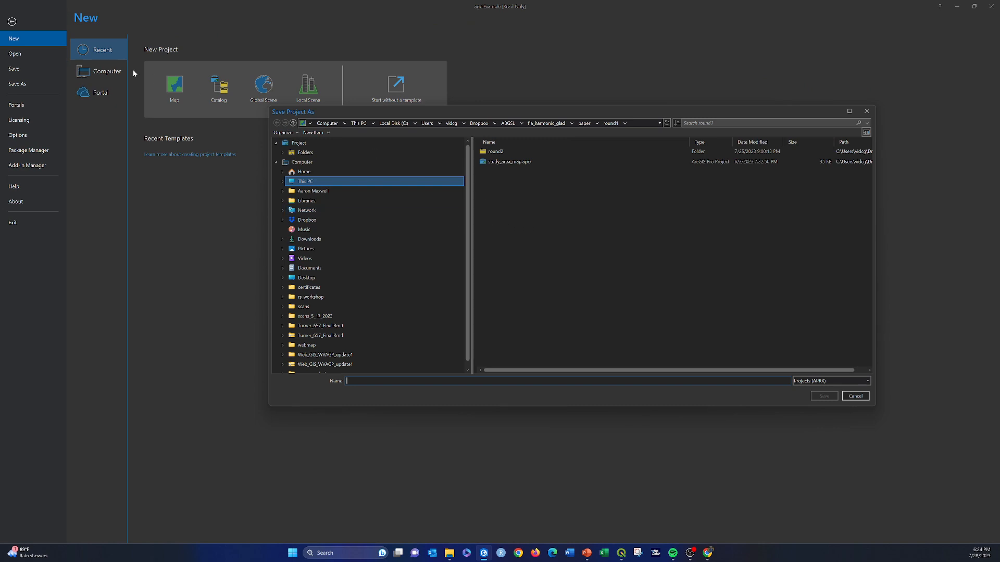
{"action": "left_click", "coordinate": [856, 396]}
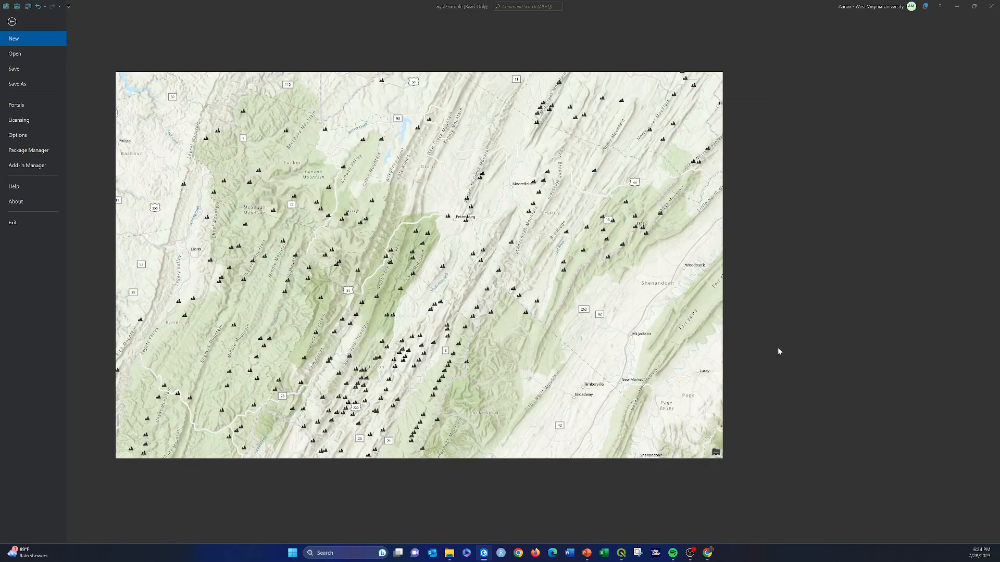
{"action": "left_click", "coordinate": [14, 17]}
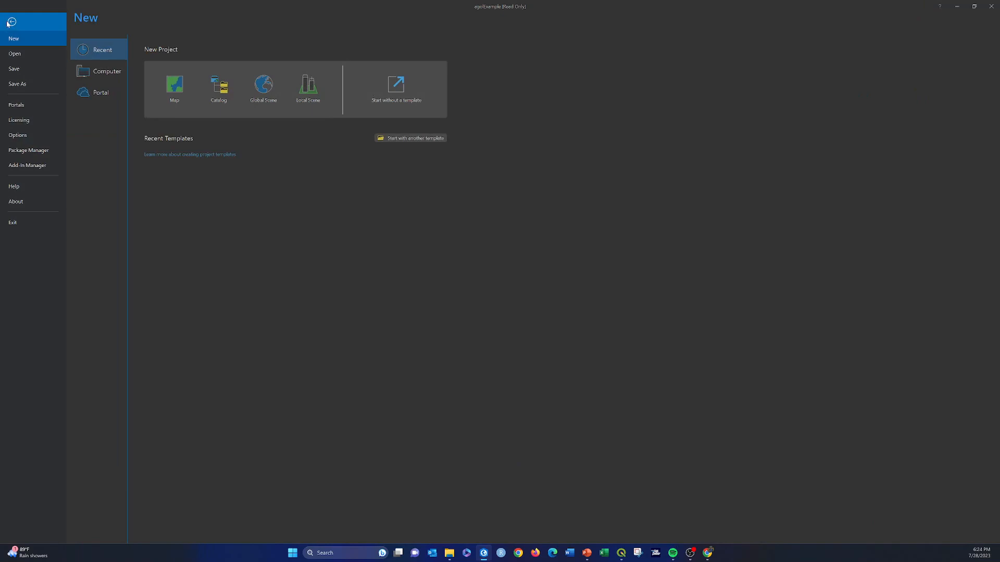
{"action": "left_click", "coordinate": [15, 69]}
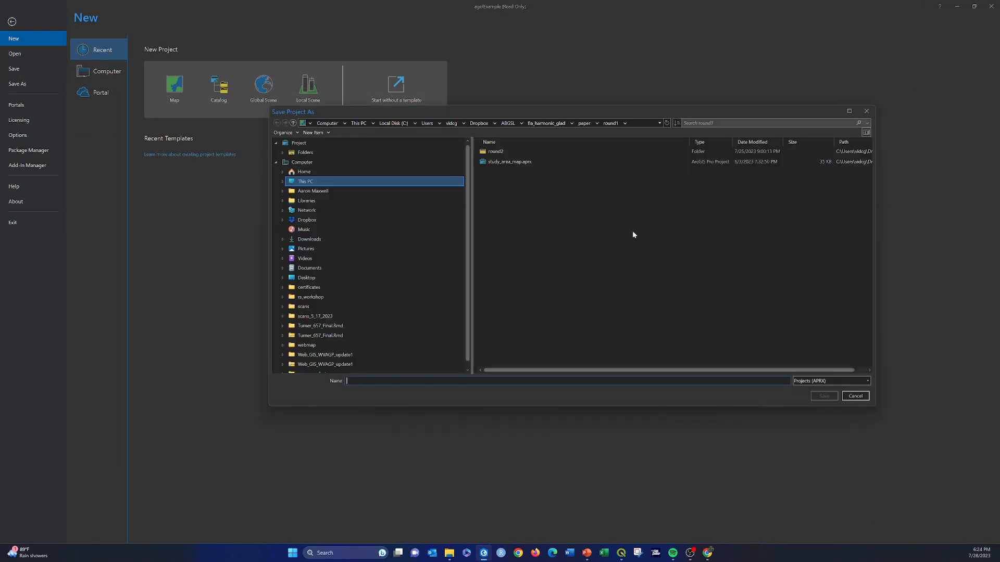
{"action": "left_click", "coordinate": [866, 111]}
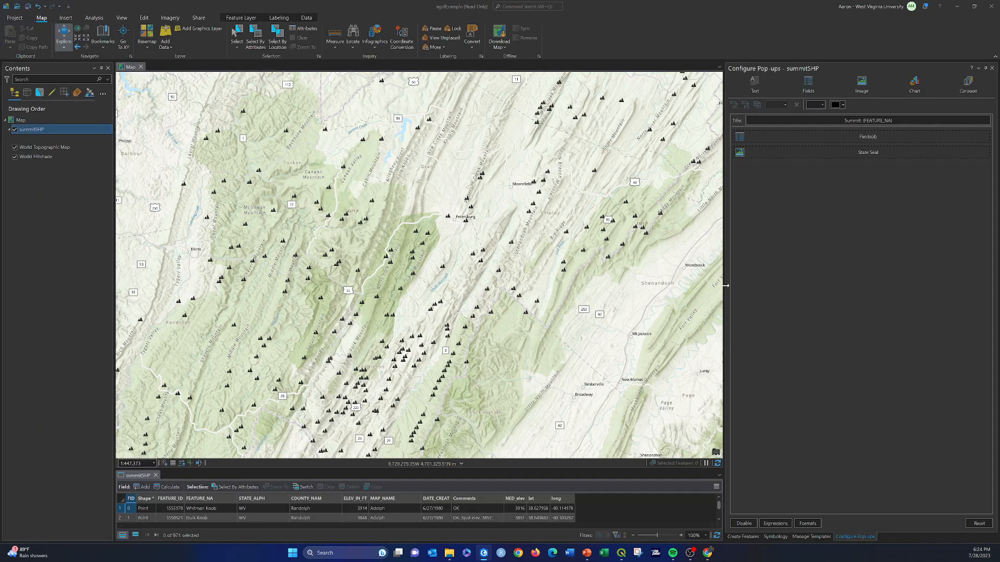
Step: Narrow the pop-up configuration pane to enlarge the map, and check the Orrs Mountain summit's pop-up before closing it
{"action": "left_click_drag", "start_coordinate": [725, 286], "coordinate": [825, 284]}
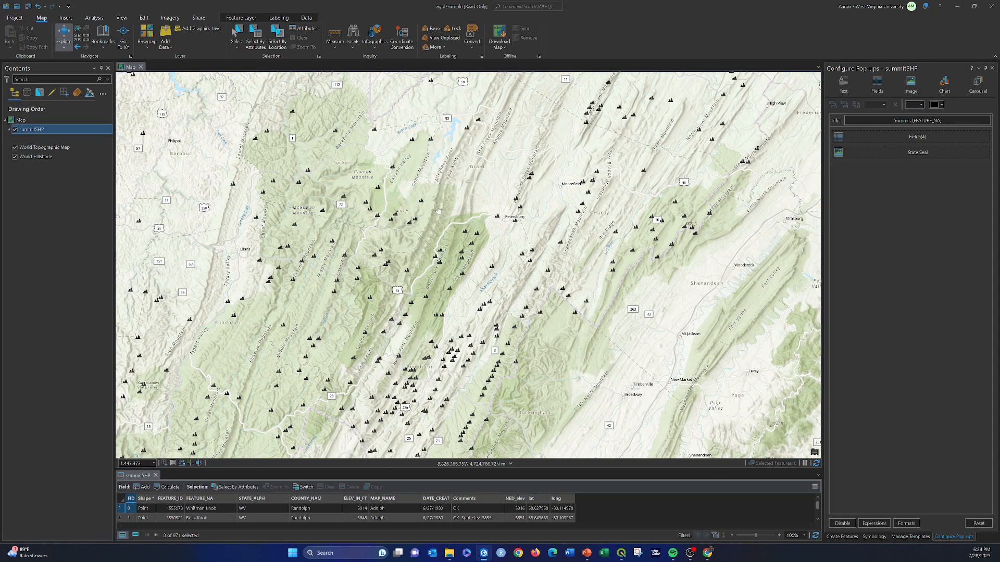
{"action": "left_click", "coordinate": [520, 209]}
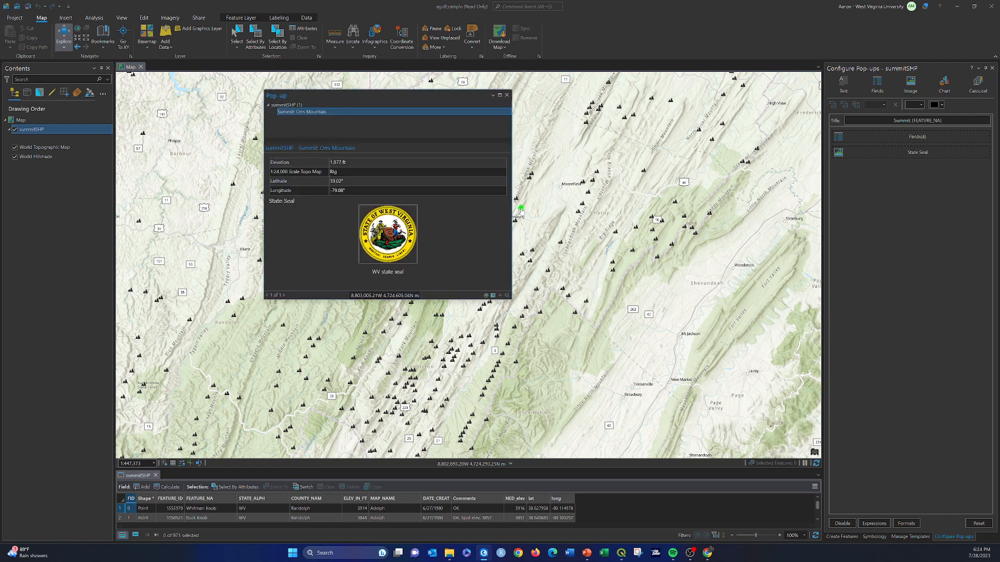
{"action": "left_click", "coordinate": [506, 96]}
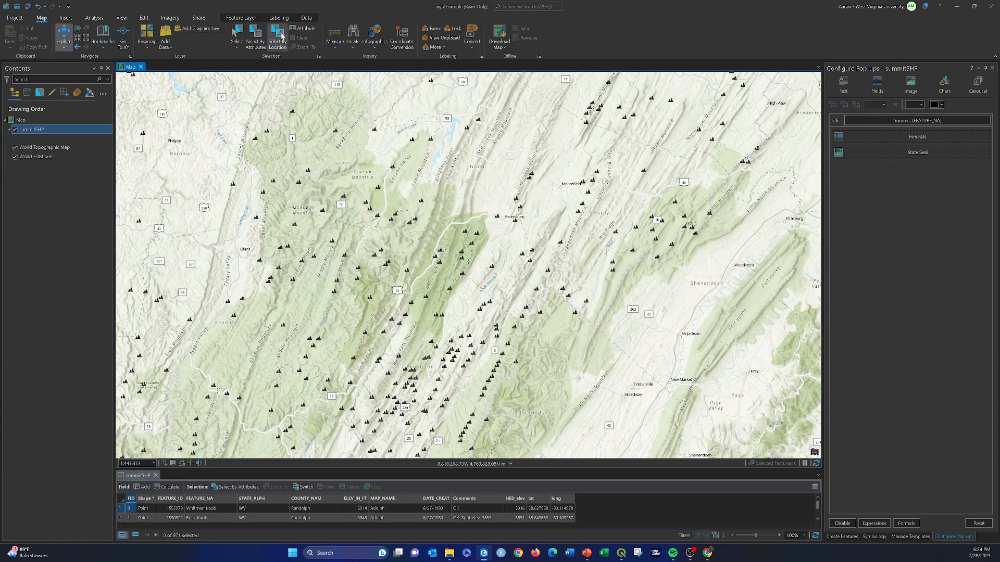
Step: Set up an overwrite of the summitsArcPro web feature layer in the newAGOLVideos folder, accept the data loss, and widen the overwrite settings pane
{"action": "left_click", "coordinate": [199, 18]}
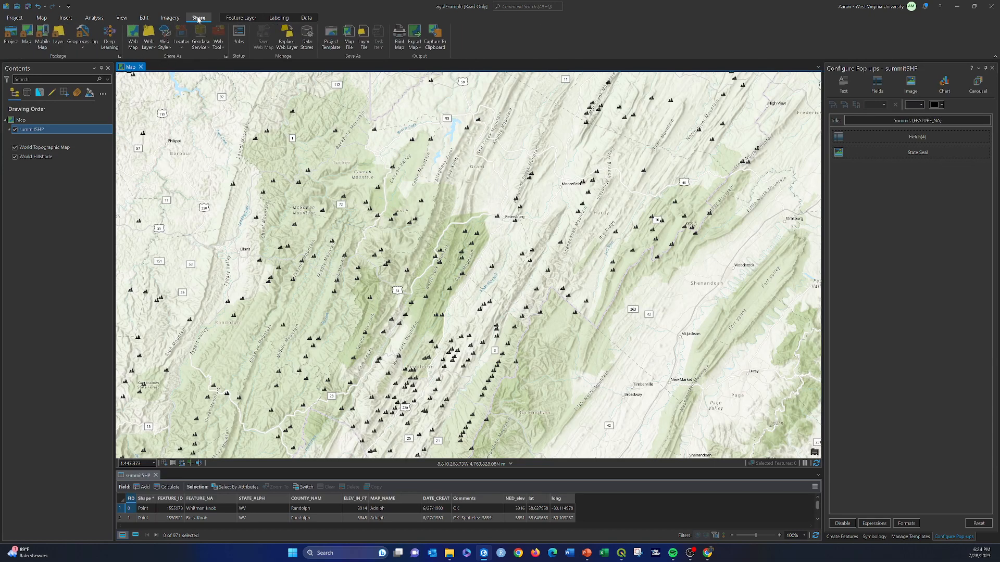
{"action": "left_click", "coordinate": [150, 32]}
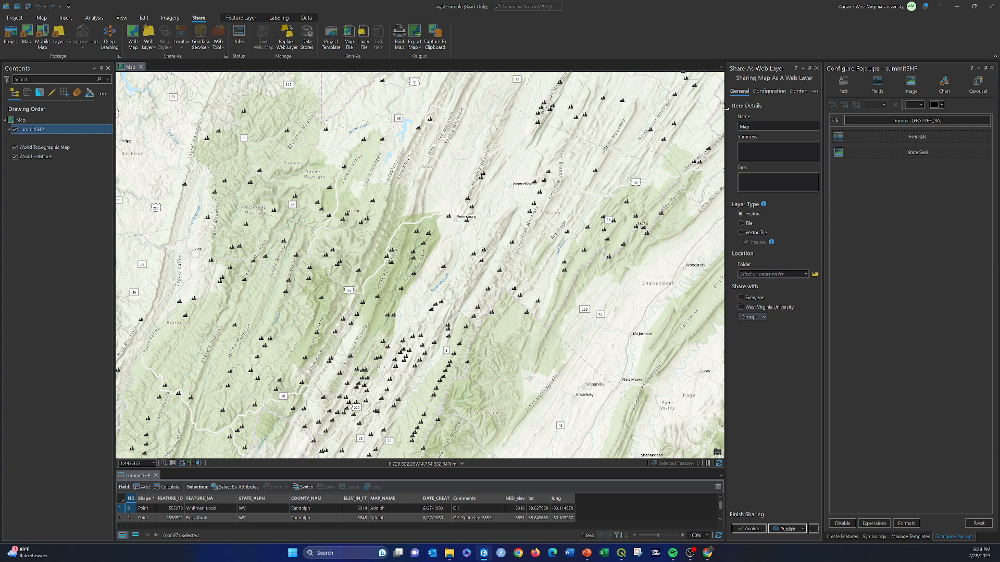
{"action": "left_click", "coordinate": [151, 48]}
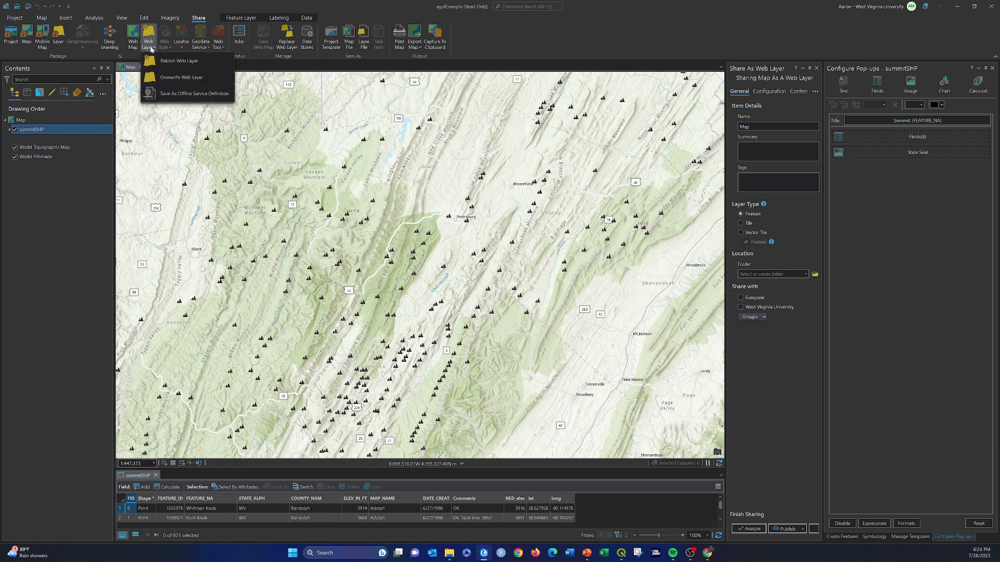
{"action": "left_click", "coordinate": [162, 78]}
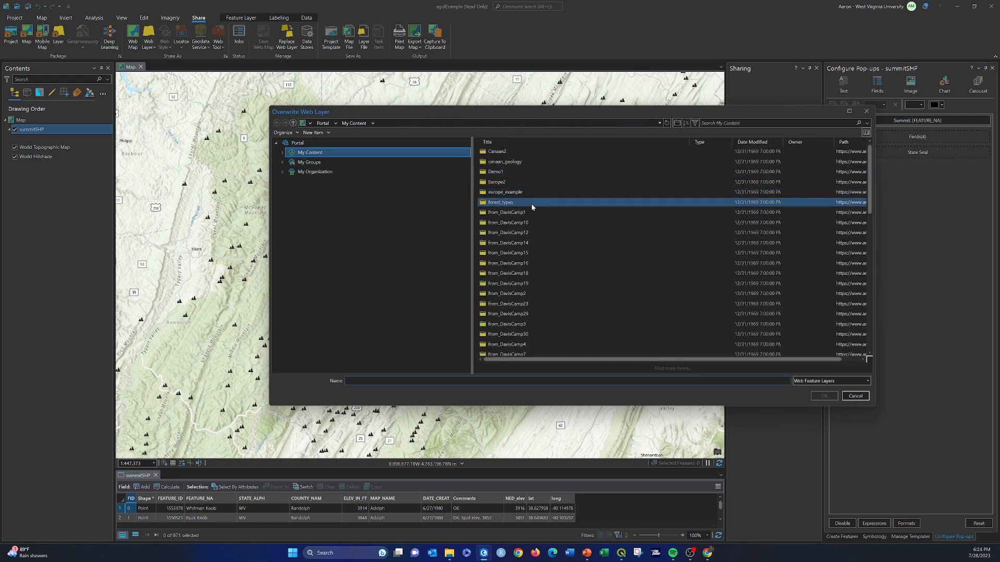
{"action": "scroll", "coordinate": [533, 218], "scroll_direction": "down", "scroll_amount": 10}
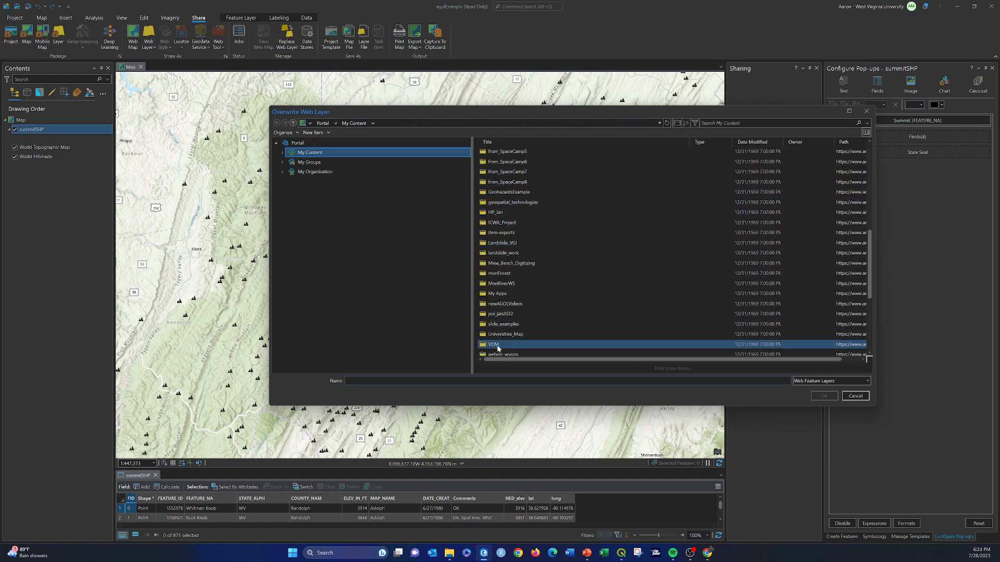
{"action": "scroll", "coordinate": [497, 347], "scroll_direction": "down", "scroll_amount": 3}
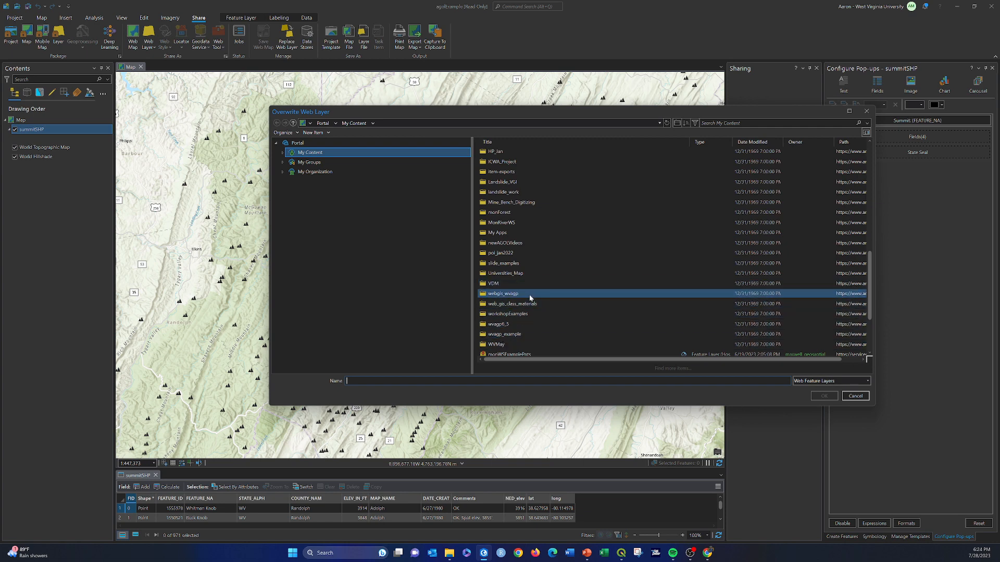
{"action": "double_click", "coordinate": [498, 243]}
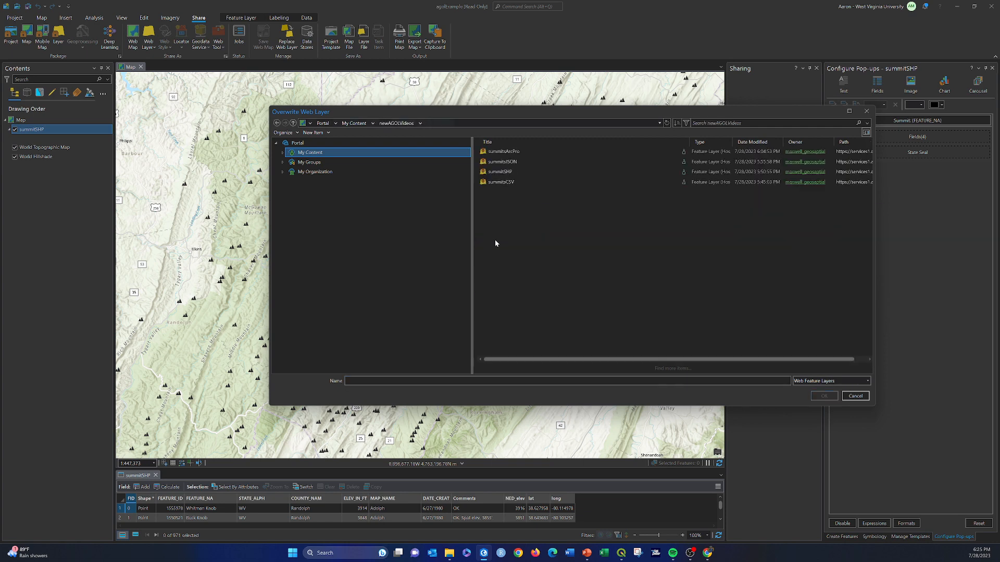
{"action": "left_click", "coordinate": [502, 151]}
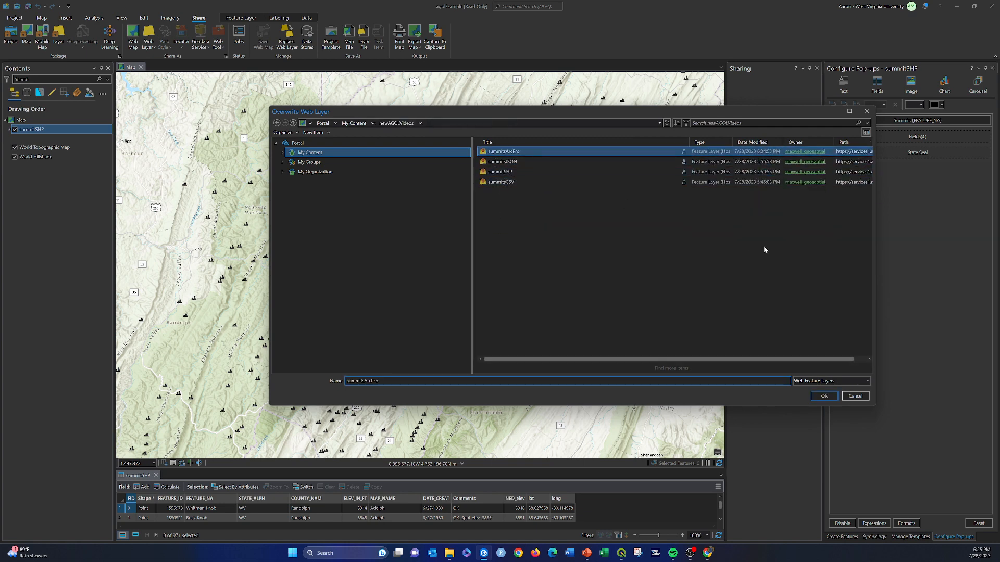
{"action": "left_click", "coordinate": [825, 396]}
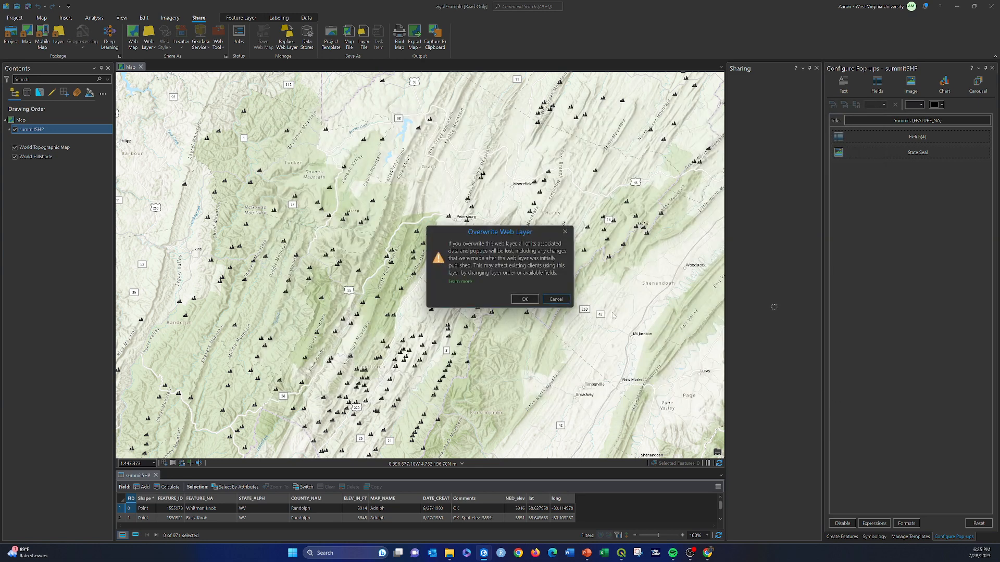
{"action": "left_click", "coordinate": [524, 301]}
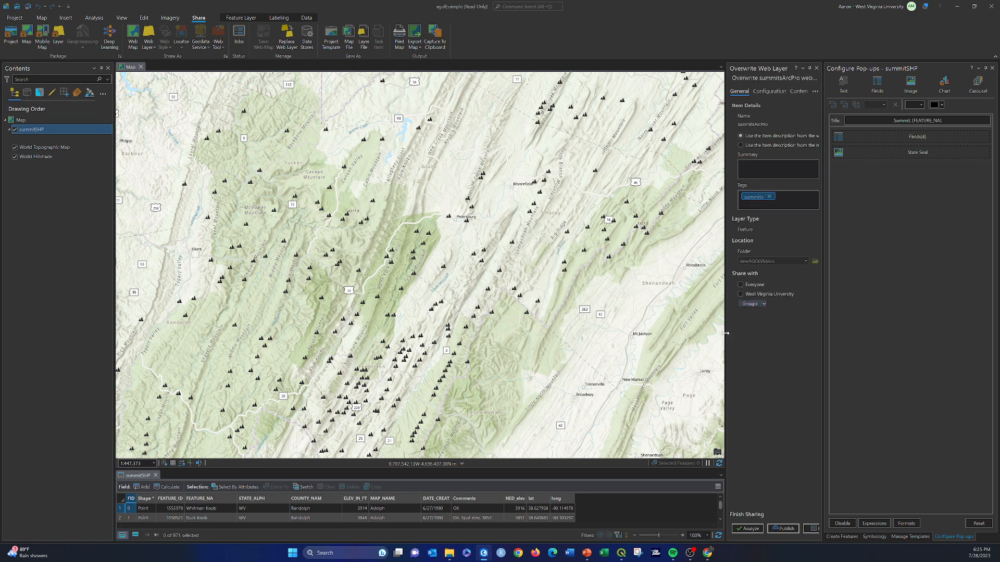
{"action": "left_click_drag", "start_coordinate": [726, 334], "coordinate": [641, 333]}
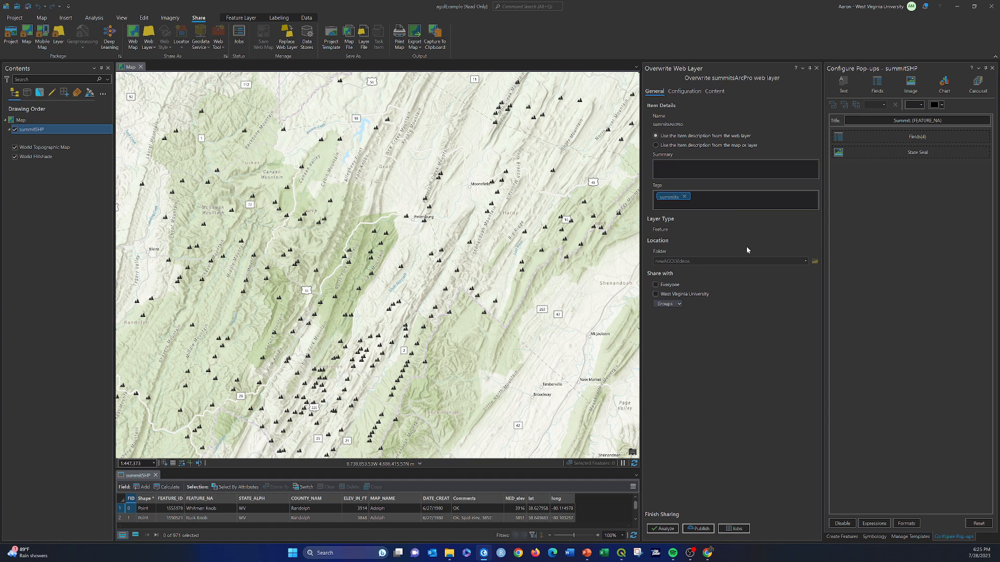
Step: Analyze the web layer overwrite and resolve the unique numeric IDs error by allowing their assignment in the map properties
{"action": "left_click", "coordinate": [662, 528]}
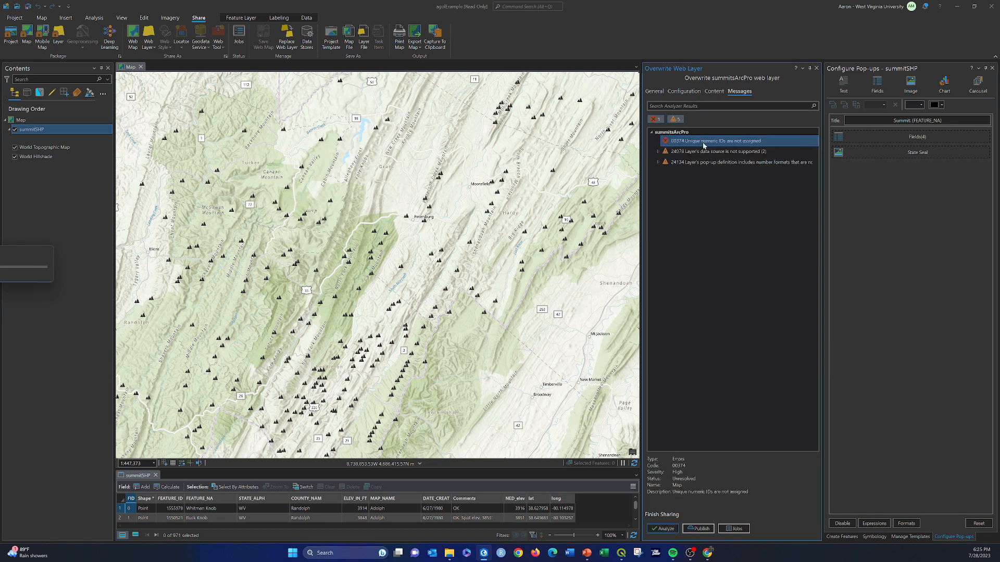
{"action": "double_click", "coordinate": [694, 141]}
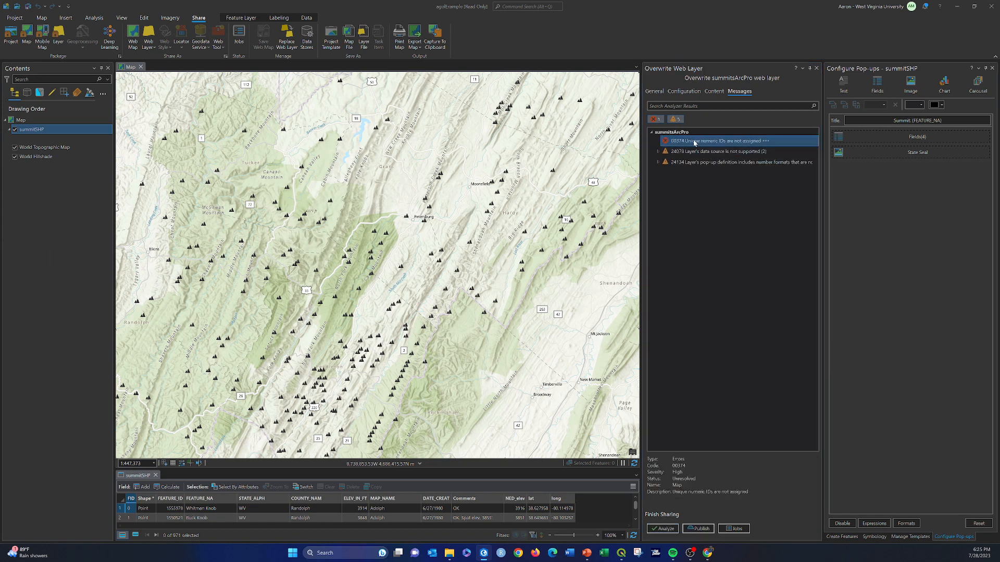
{"action": "left_click", "coordinate": [436, 302]}
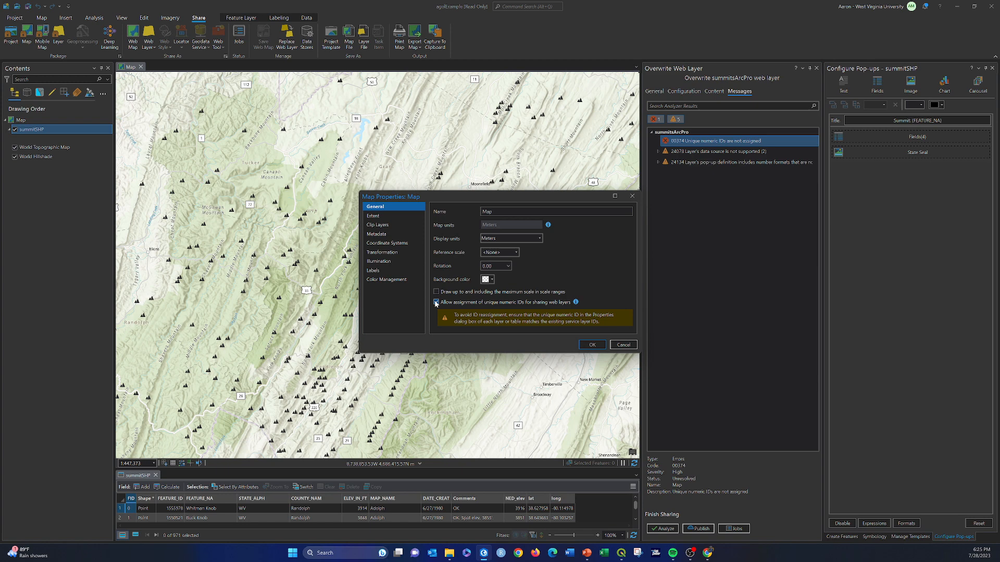
{"action": "left_click", "coordinate": [593, 345]}
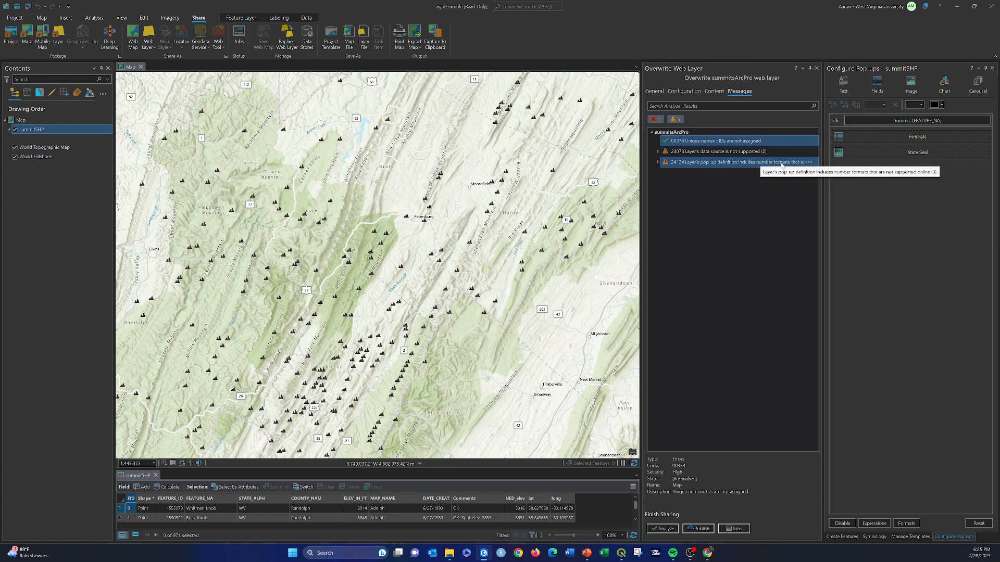
Step: Expand the warning about unsupported pop-up number formats and publish the summitsArcPro overwrite
{"action": "left_click", "coordinate": [659, 161]}
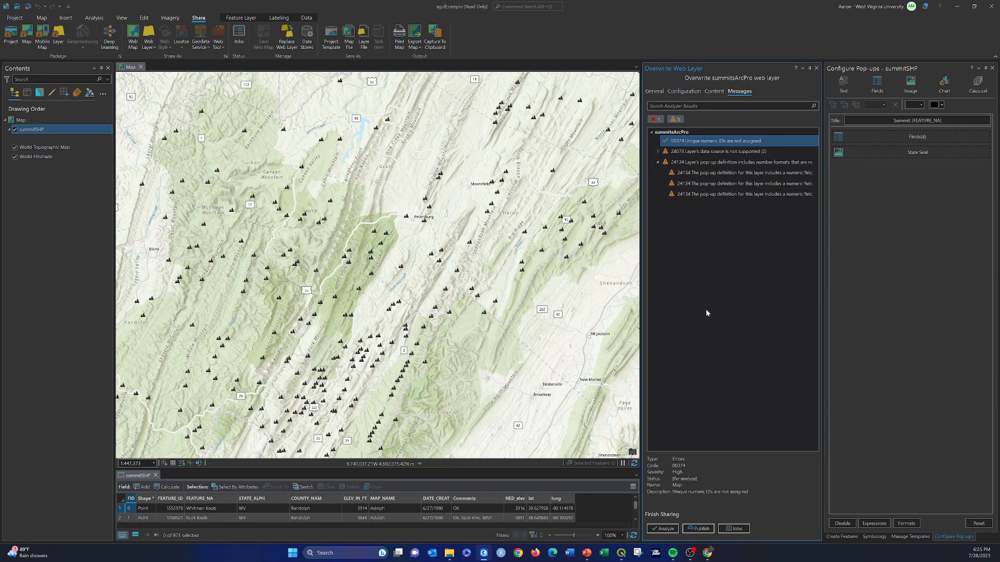
{"action": "left_click", "coordinate": [698, 529]}
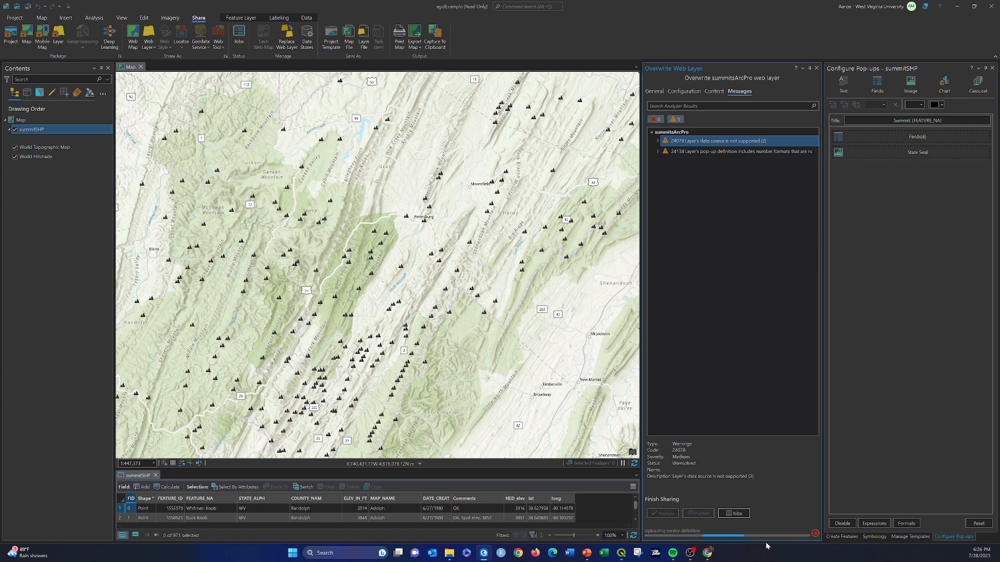
Step: Bring up the summitMap web map in Chrome, returning to ArcGIS Pro in between to check the publishing status
{"action": "mouse_move", "coordinate": [711, 559]}
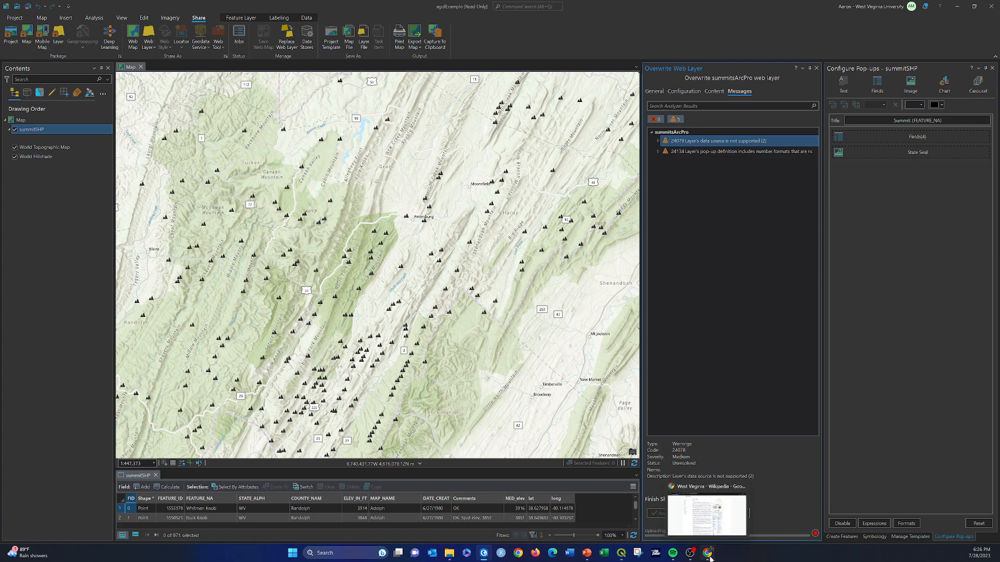
{"action": "left_click", "coordinate": [709, 555]}
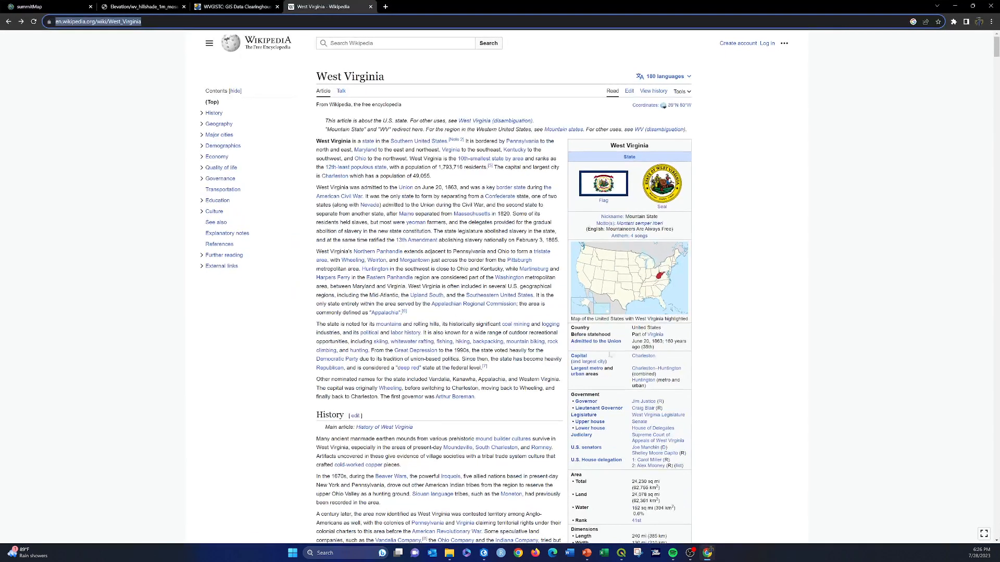
{"action": "left_click", "coordinate": [47, 6]}
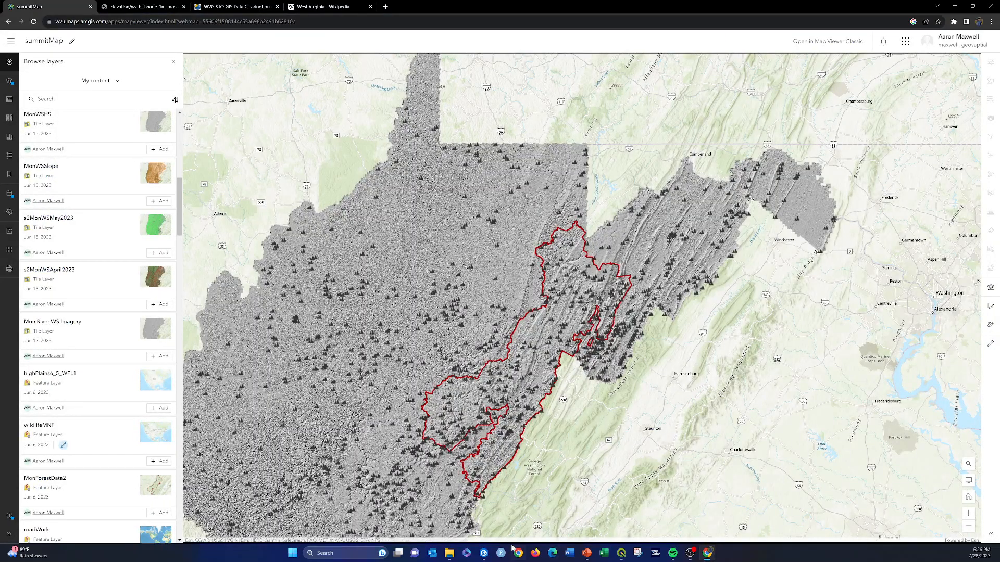
{"action": "left_click", "coordinate": [484, 553]}
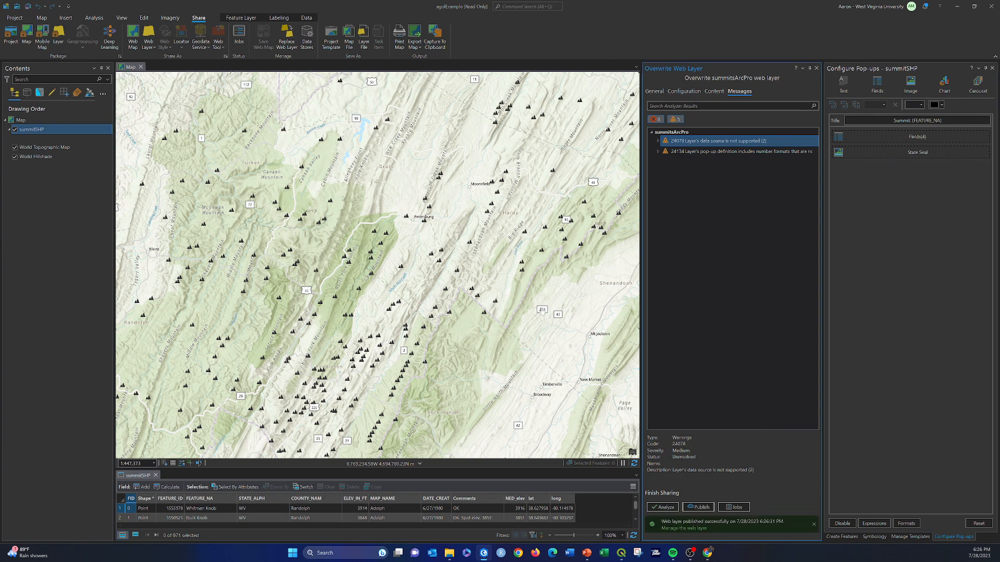
{"action": "left_click", "coordinate": [957, 6]}
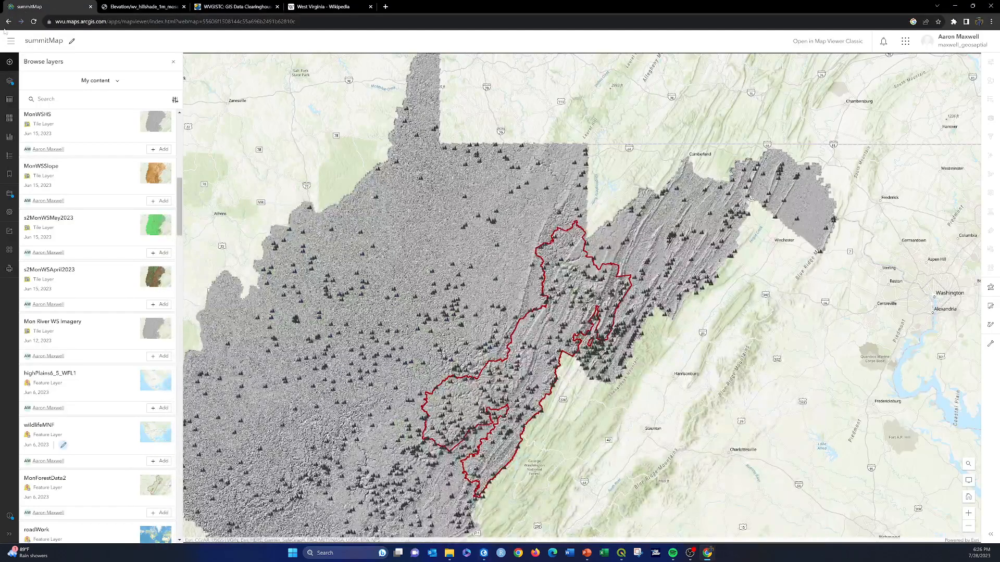
Step: Cancel the reload of the map page and save the summitMap web map
{"action": "left_click", "coordinate": [33, 22]}
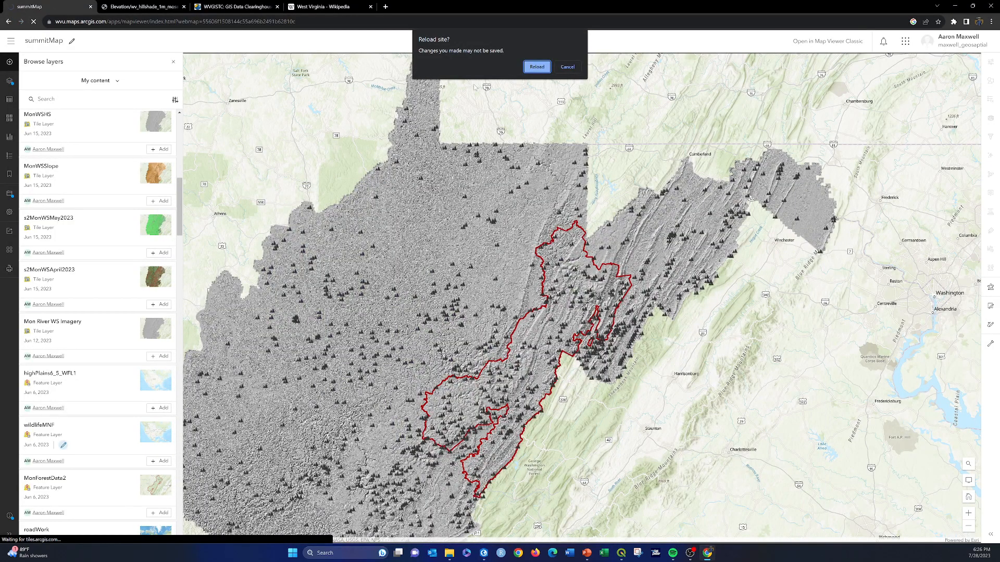
{"action": "left_click", "coordinate": [567, 66]}
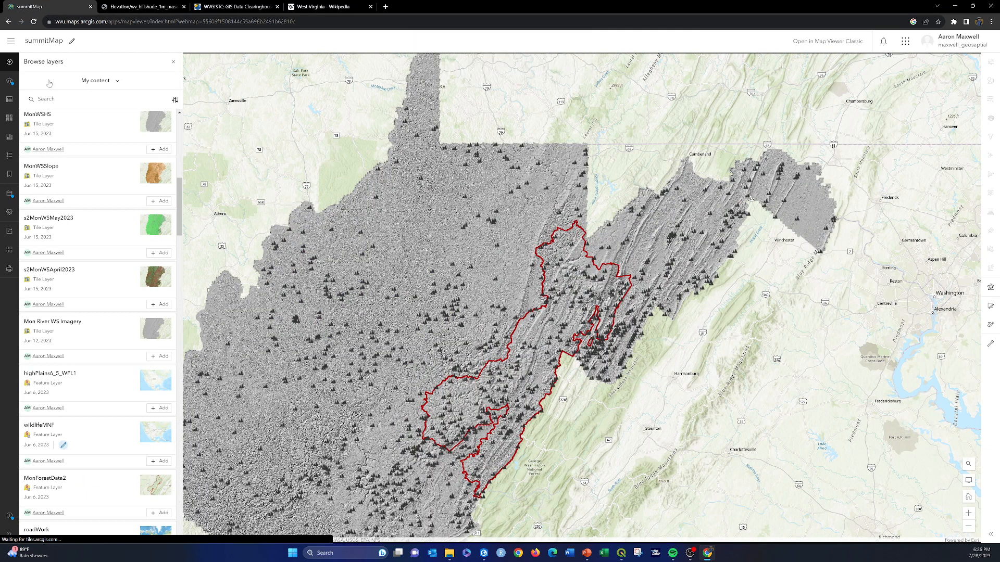
{"action": "left_click", "coordinate": [10, 194]}
{"action": "left_click", "coordinate": [42, 194]}
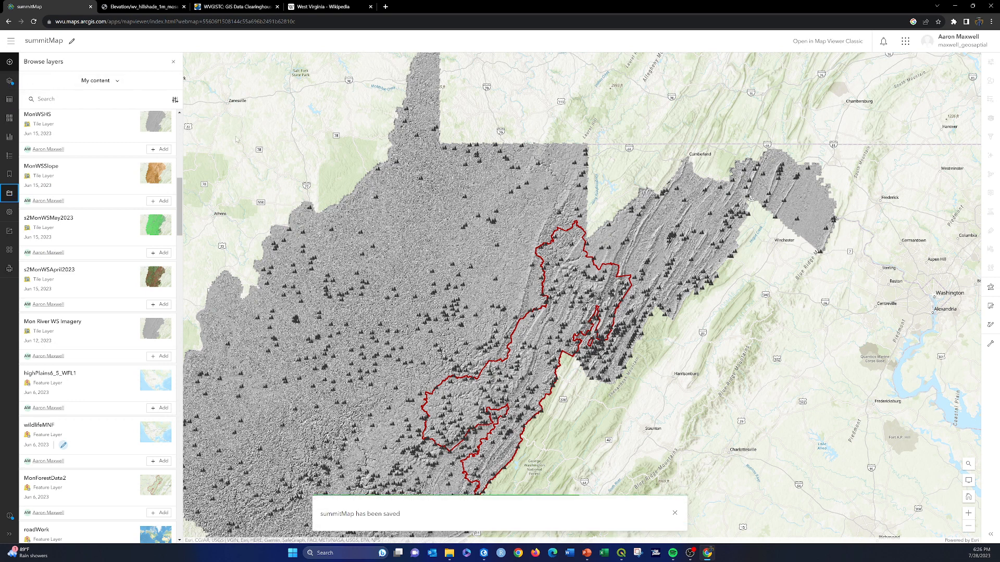
Step: Check the pop-up of a summit near Pine Grove, close it, and look through the layers in My content
{"action": "left_click", "coordinate": [421, 180]}
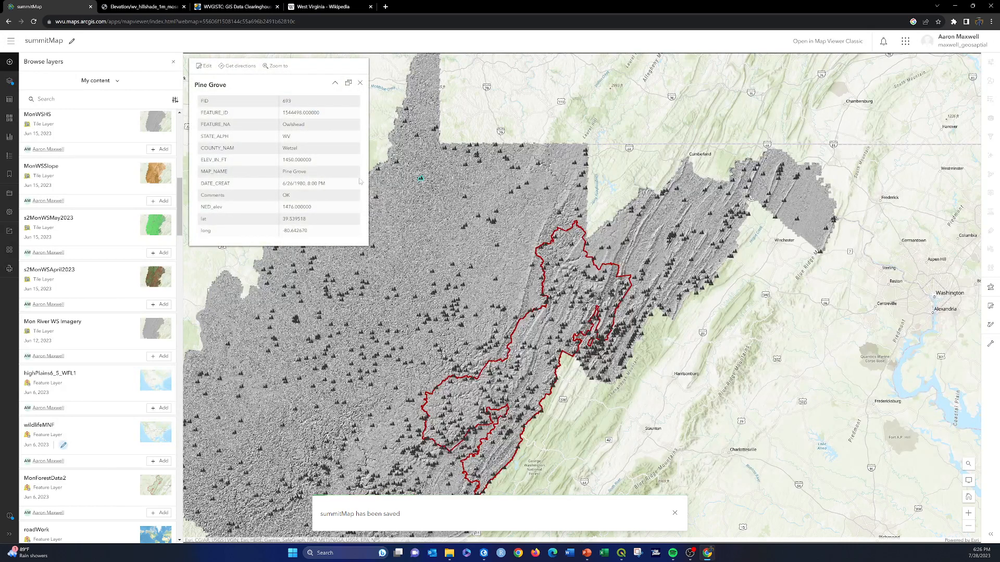
{"action": "left_click", "coordinate": [360, 82]}
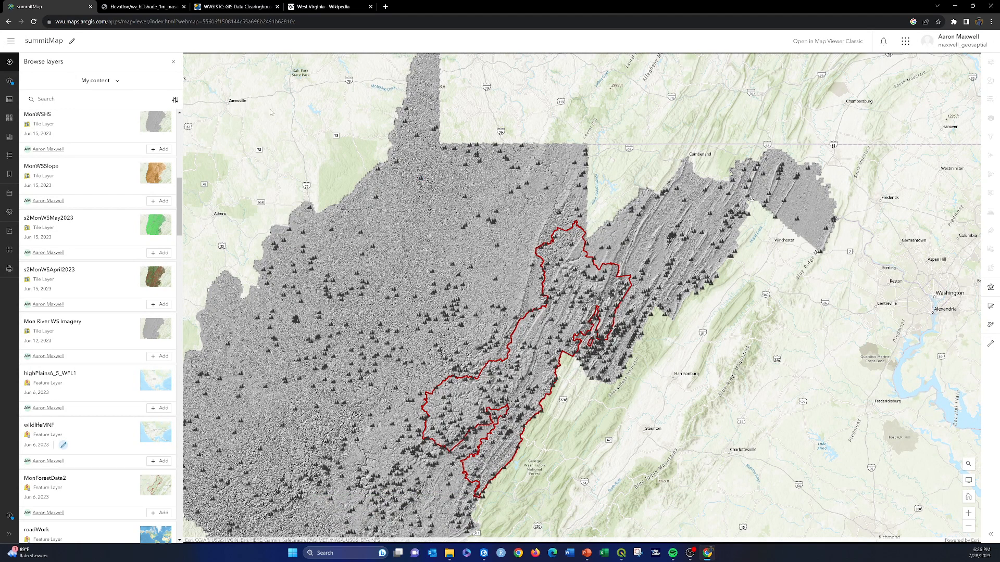
{"action": "scroll", "coordinate": [169, 160], "scroll_direction": "up", "scroll_amount": 1}
{"action": "scroll", "coordinate": [169, 160], "scroll_direction": "up", "scroll_amount": 10}
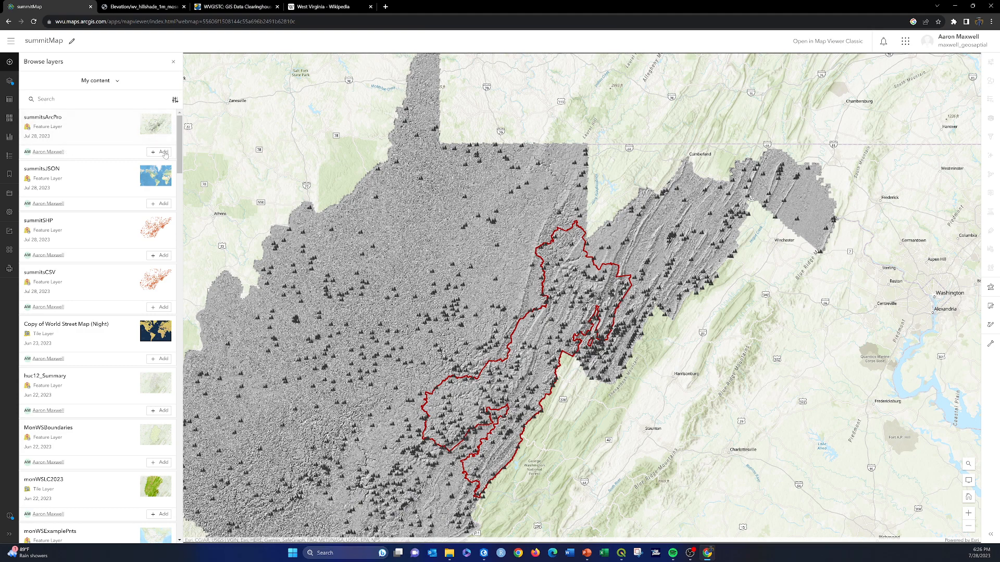
Step: Go to the newAGOLVideos content and reopen the summitMap web map in Map Viewer
{"action": "left_click", "coordinate": [13, 45]}
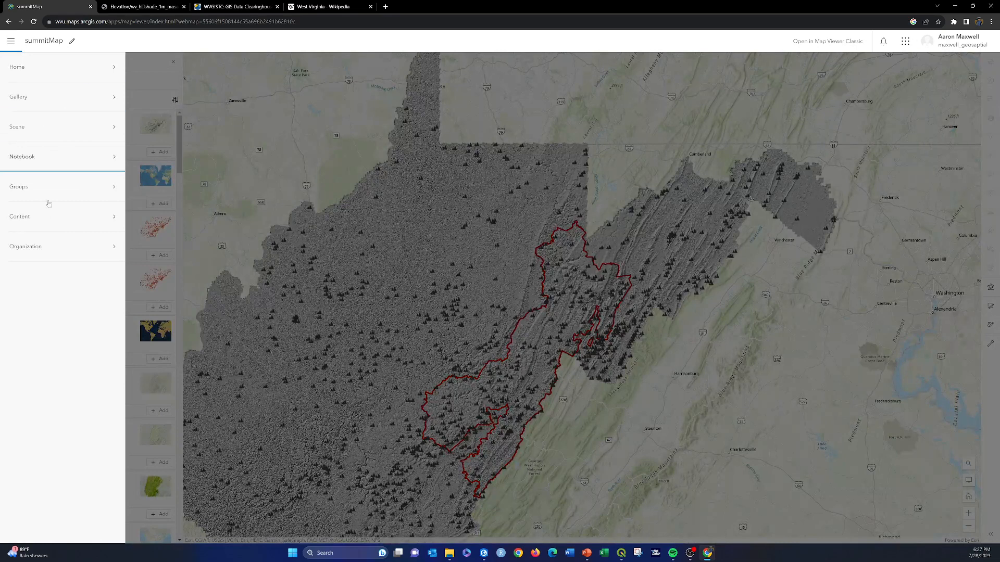
{"action": "left_click", "coordinate": [26, 219]}
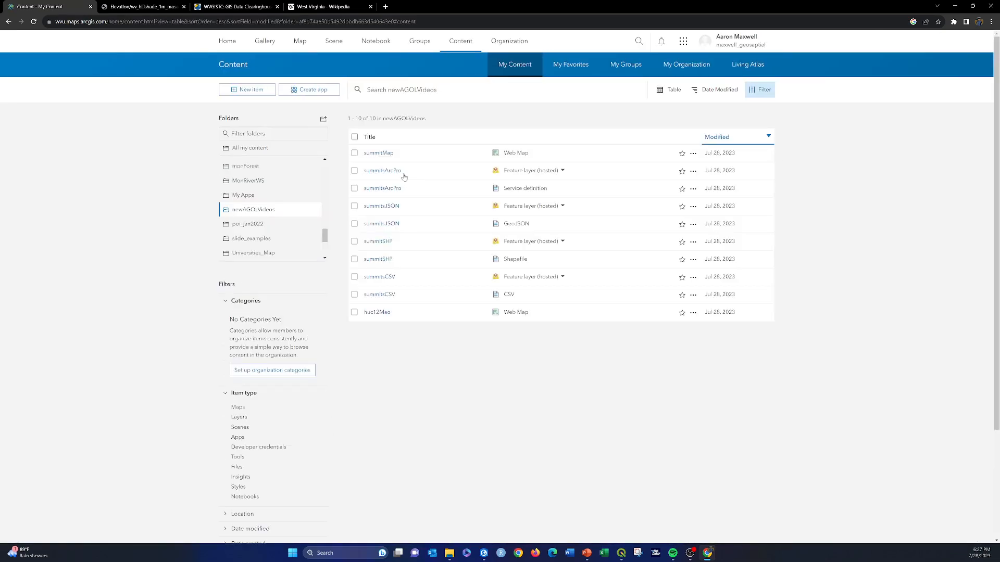
{"action": "left_click", "coordinate": [373, 153]}
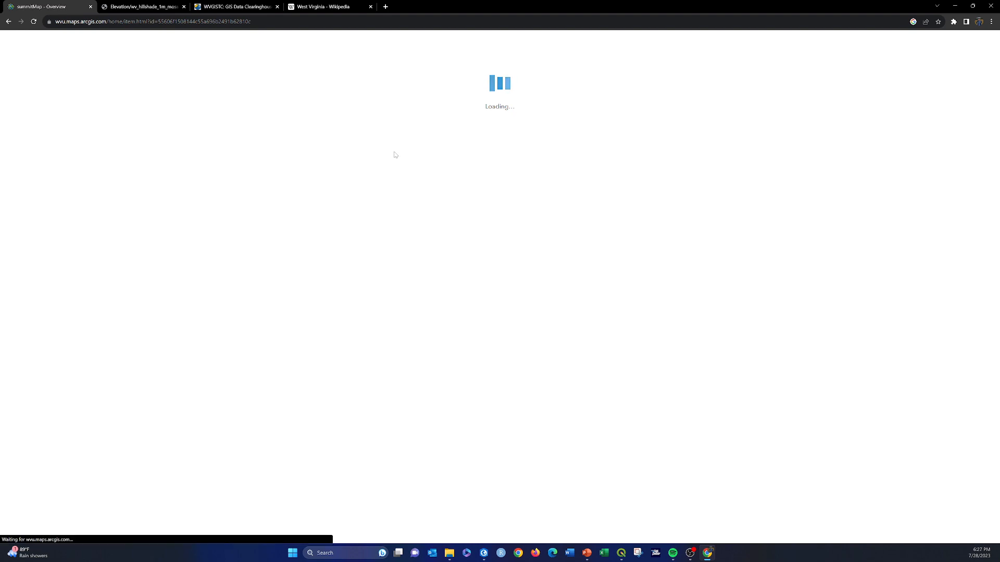
{"action": "left_click", "coordinate": [669, 95]}
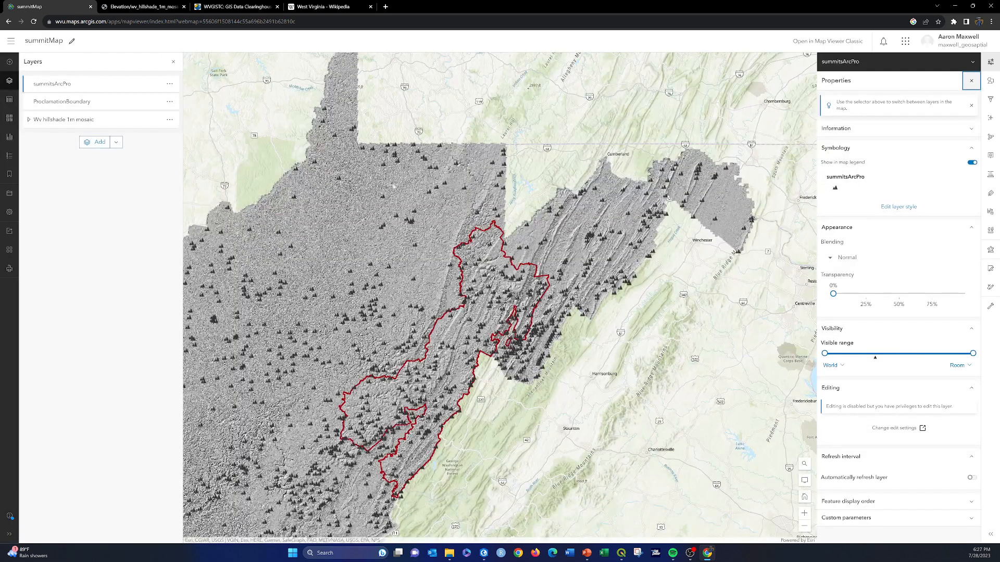
Step: Check the Dorsey Knob summit's pop-up and review the summitsArcPro layer's pop-up settings, including its media options, before closing the preview
{"action": "left_click", "coordinate": [435, 168]}
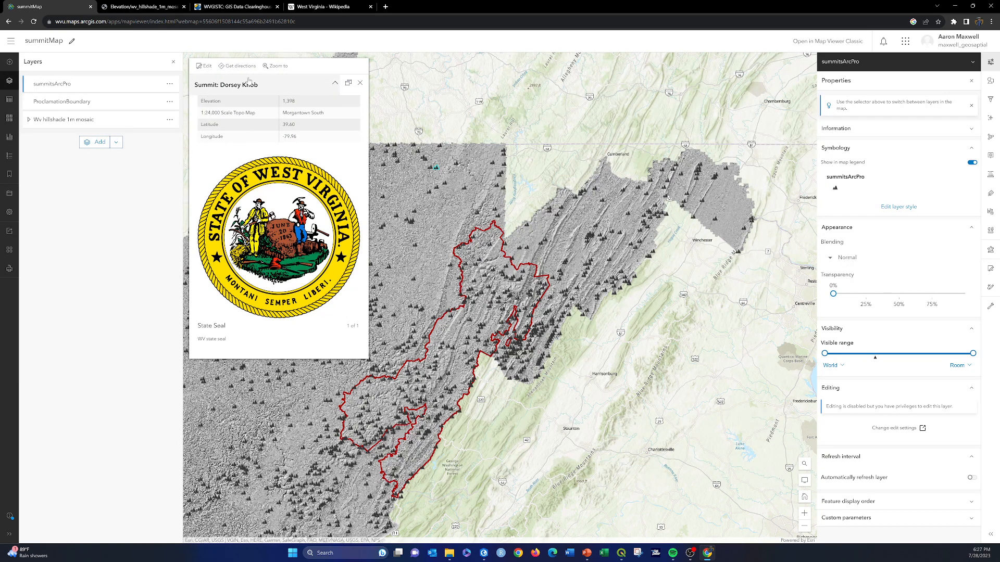
{"action": "left_click", "coordinate": [362, 83]}
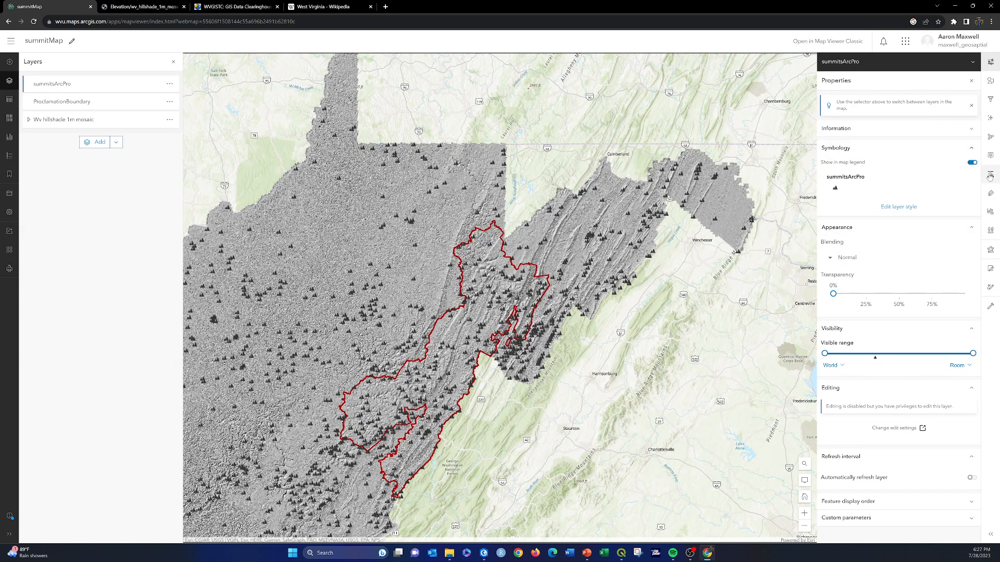
{"action": "left_click", "coordinate": [991, 156]}
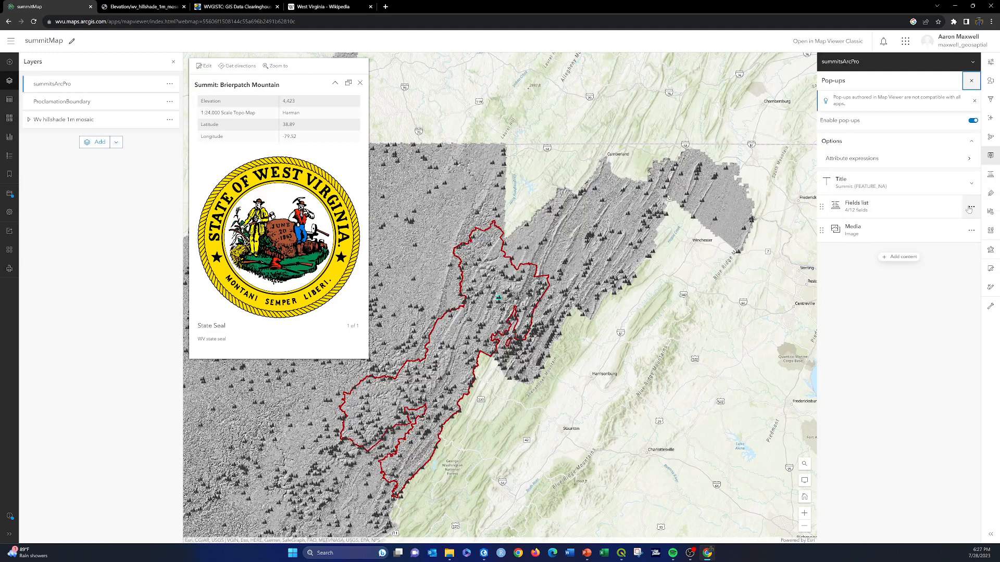
{"action": "left_click", "coordinate": [972, 230]}
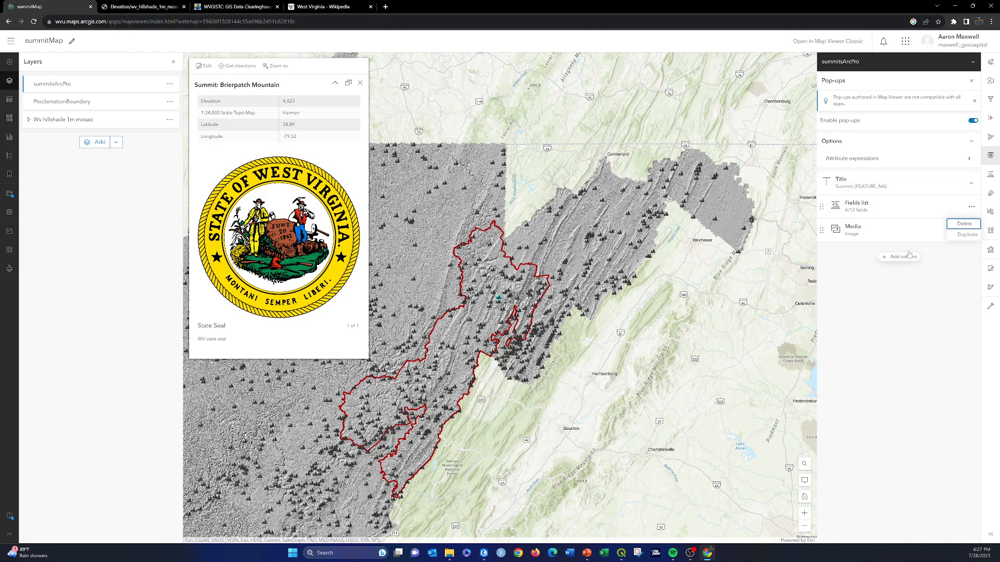
{"action": "left_click", "coordinate": [908, 285]}
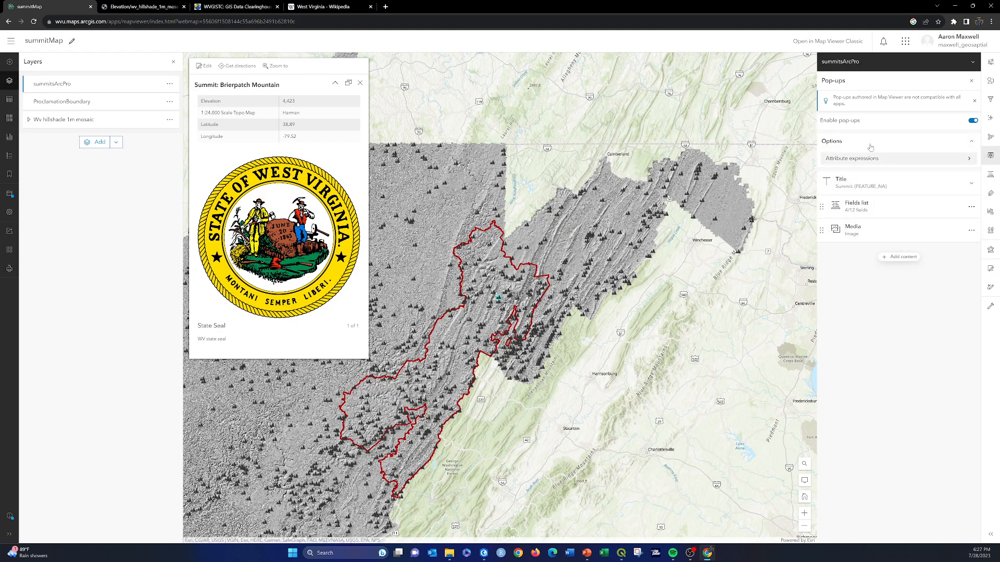
{"action": "left_click", "coordinate": [360, 82]}
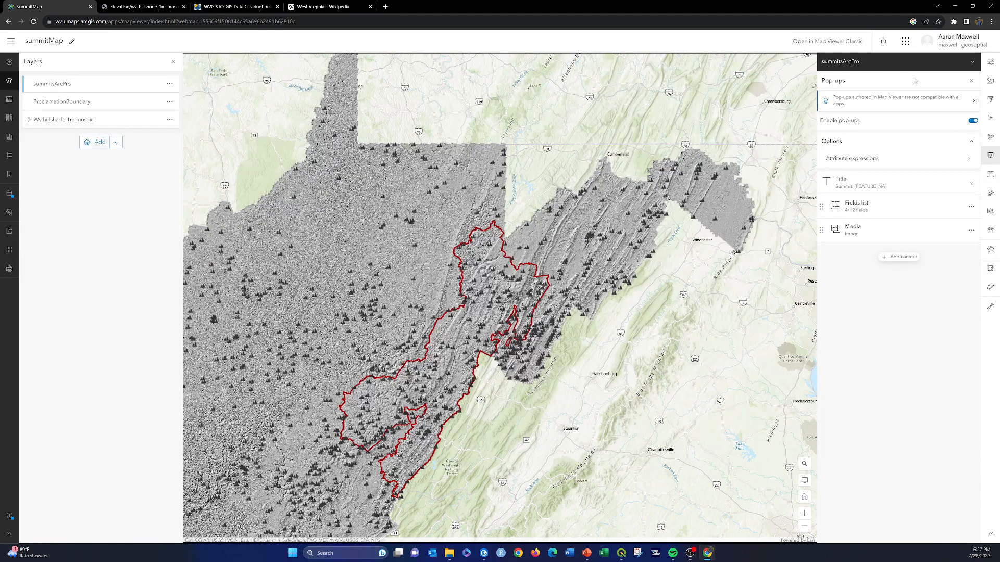